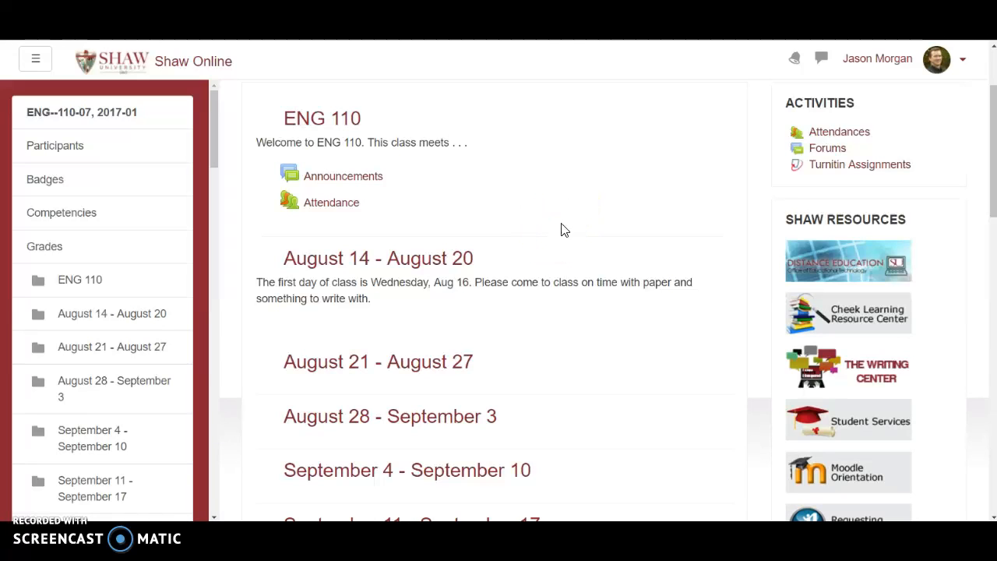
Review the ENG--110-07 course page, highlighting the course code in its title
scroll(564, 228, "up", 3)
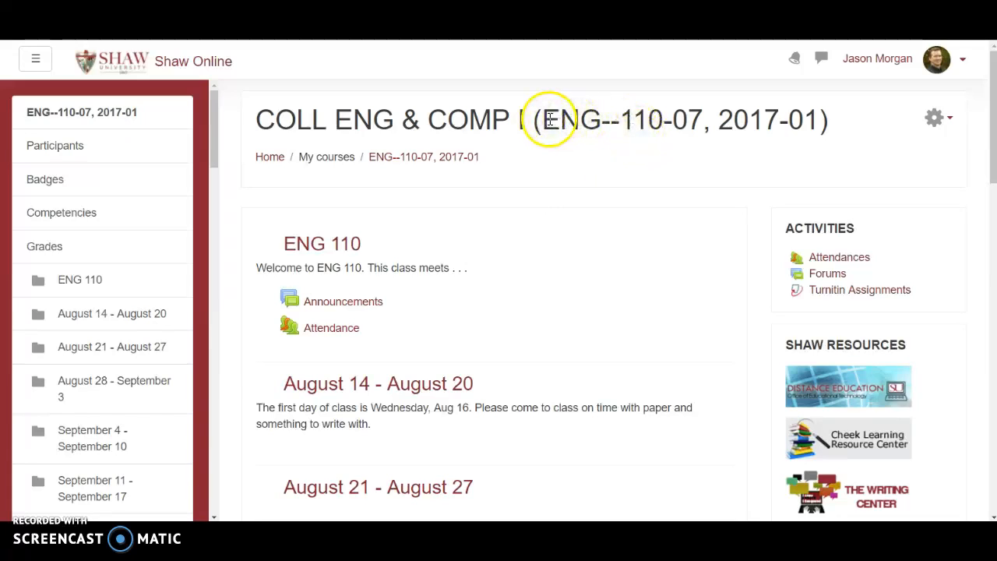
left_click_drag(551, 120, 699, 123)
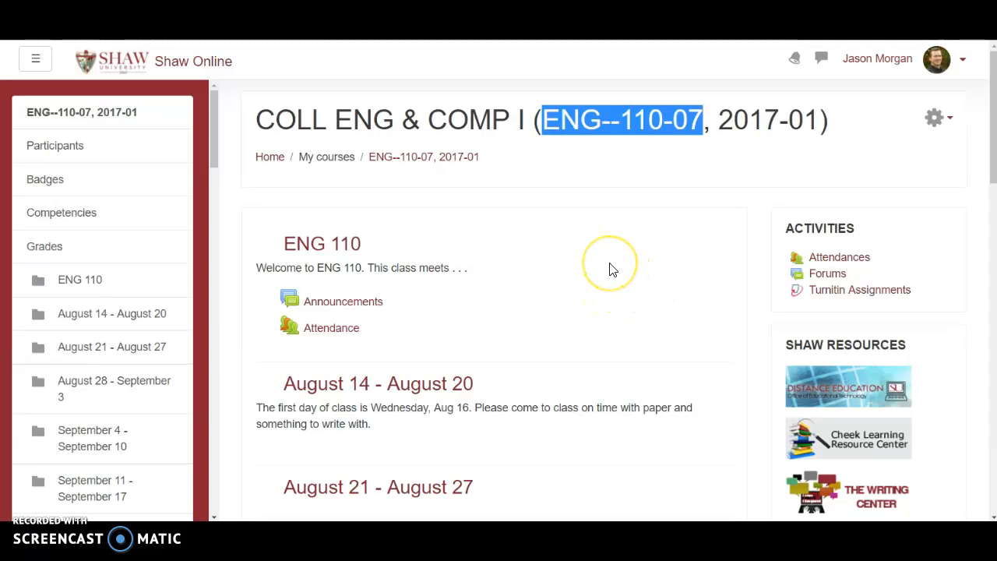
left_click(573, 268)
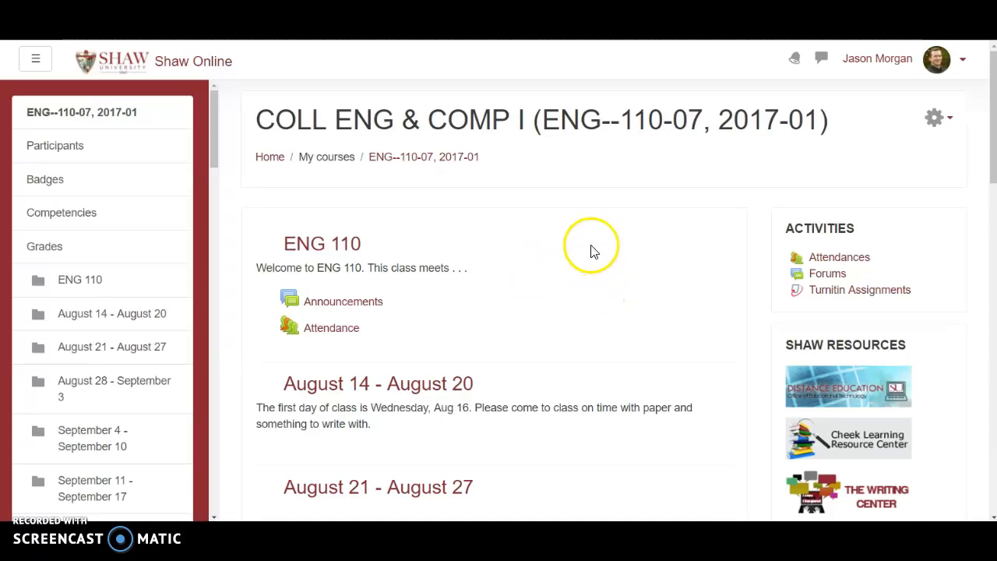
scroll(589, 250, "down", 2)
scroll(590, 249, "up", 1)
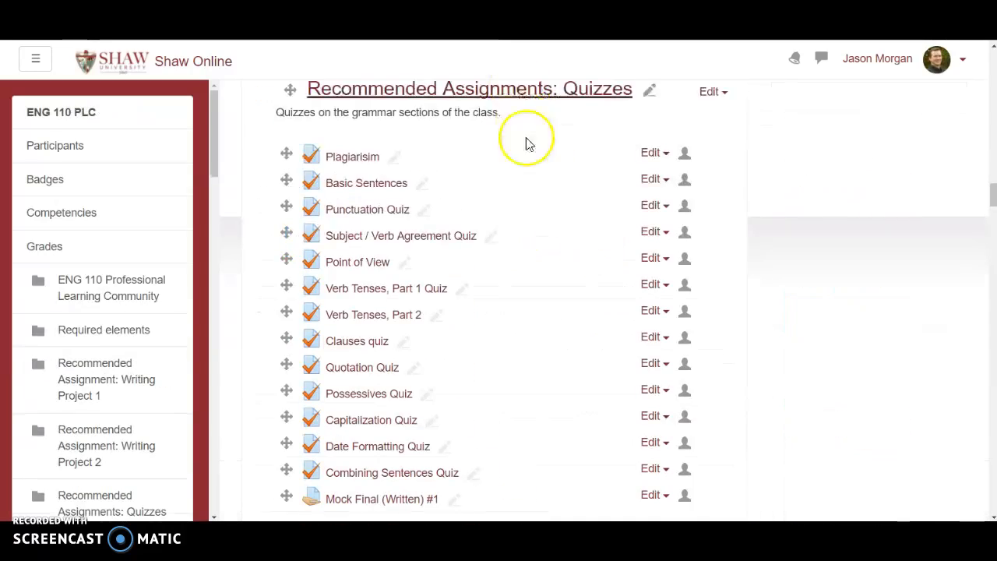
Switch to the ENG 110 Professional Learning Community shell and review its introduction and the required syllabus template and first-day essay
scroll(577, 171, "up", 10)
scroll(592, 230, "up", 5)
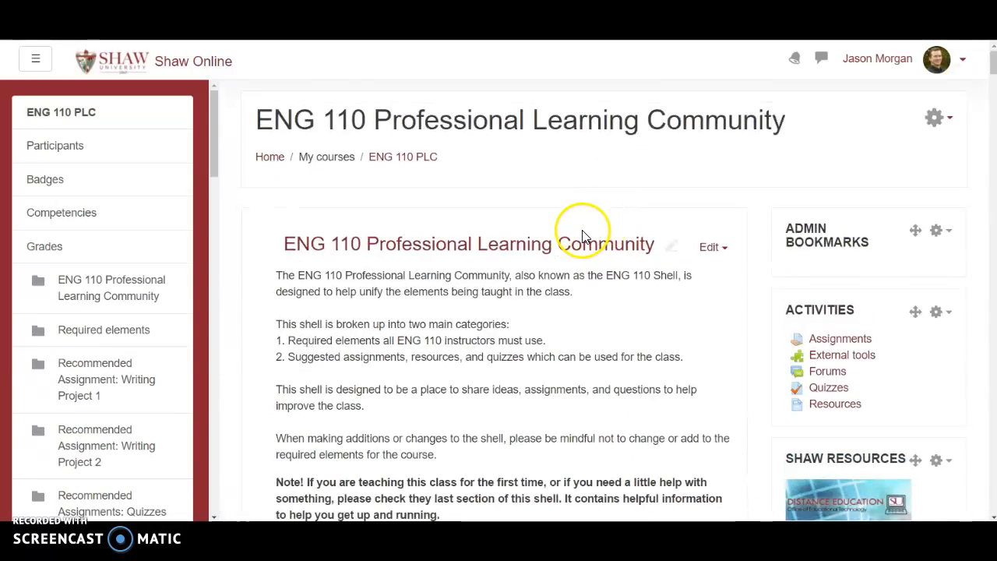
scroll(584, 232, "down", 4)
scroll(580, 229, "up", 4)
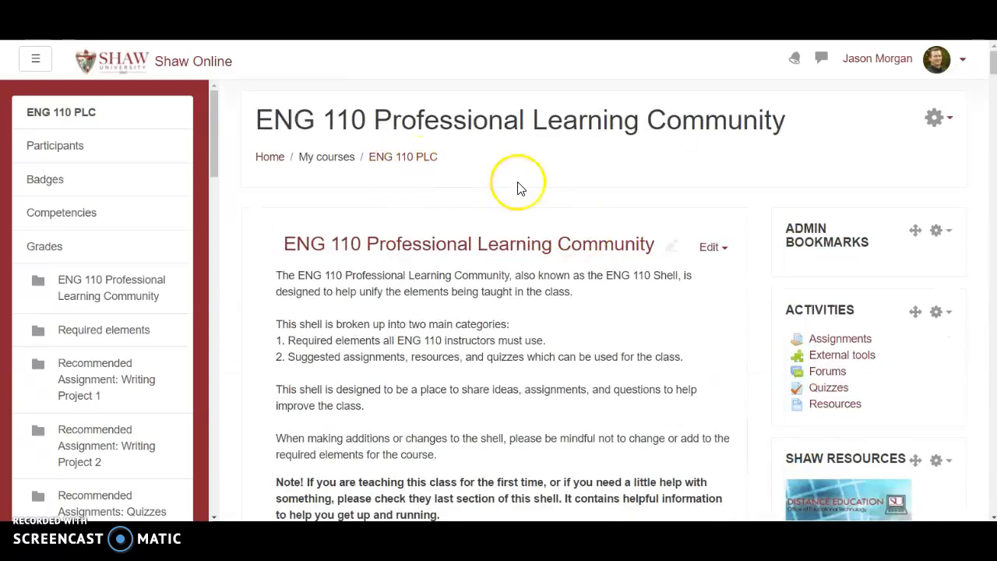
scroll(514, 191, "down", 5)
scroll(472, 263, "down", 8)
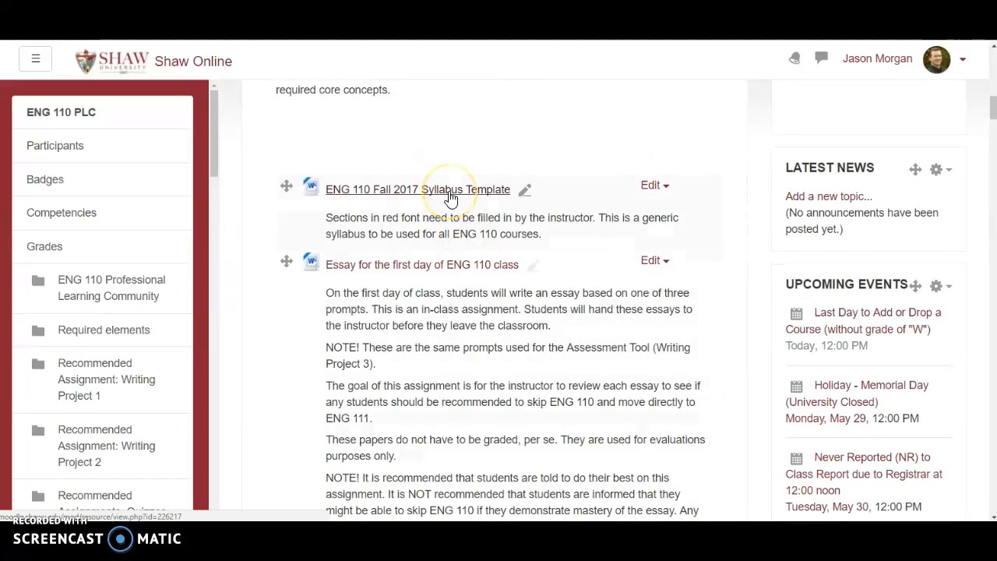
scroll(451, 198, "down", 1)
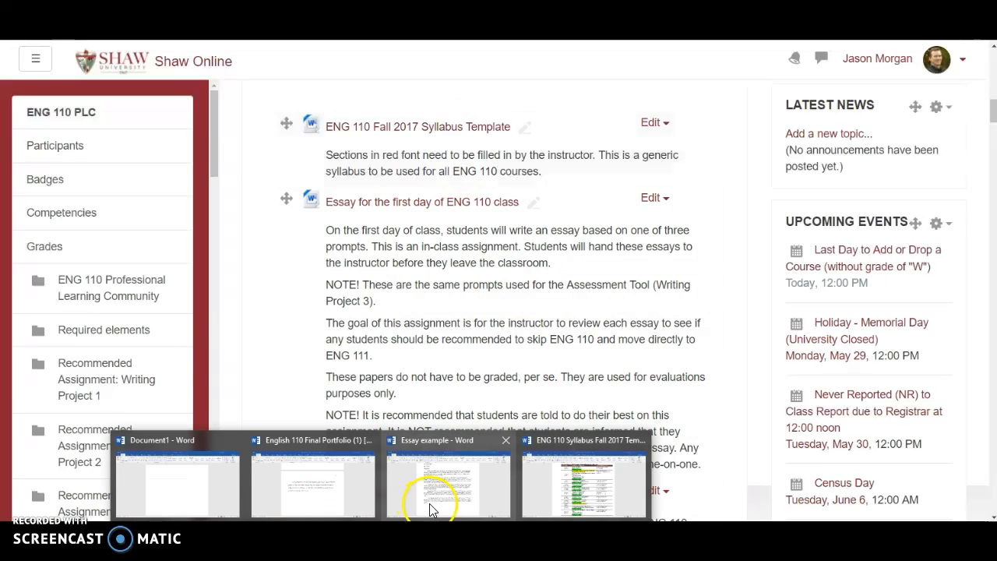
Switch to the ENG 110 syllabus template in Word and highlight the Week 2 Plagiarism Lecture / Quiz entry in the schedule
left_click(574, 494)
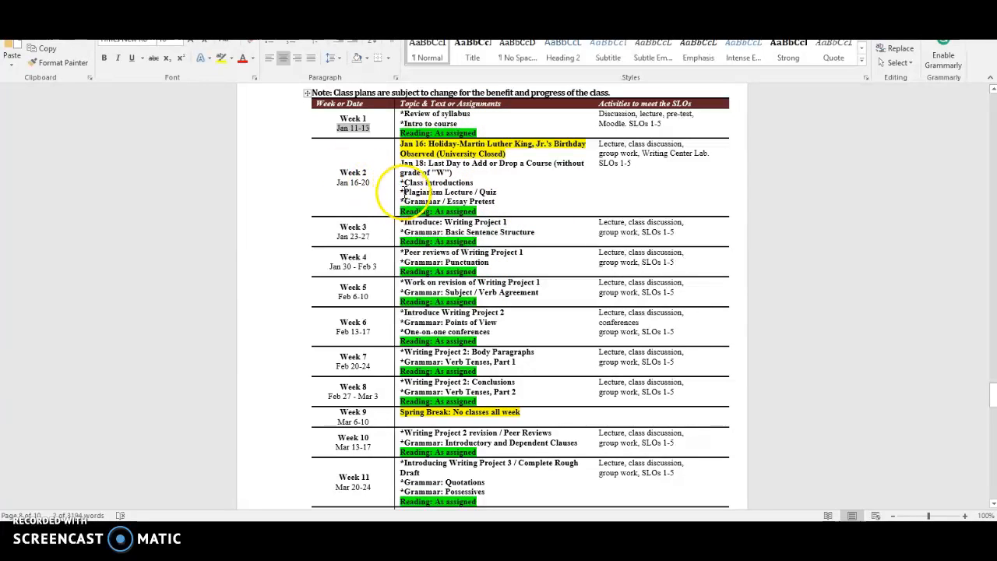
left_click_drag(481, 189, 496, 190)
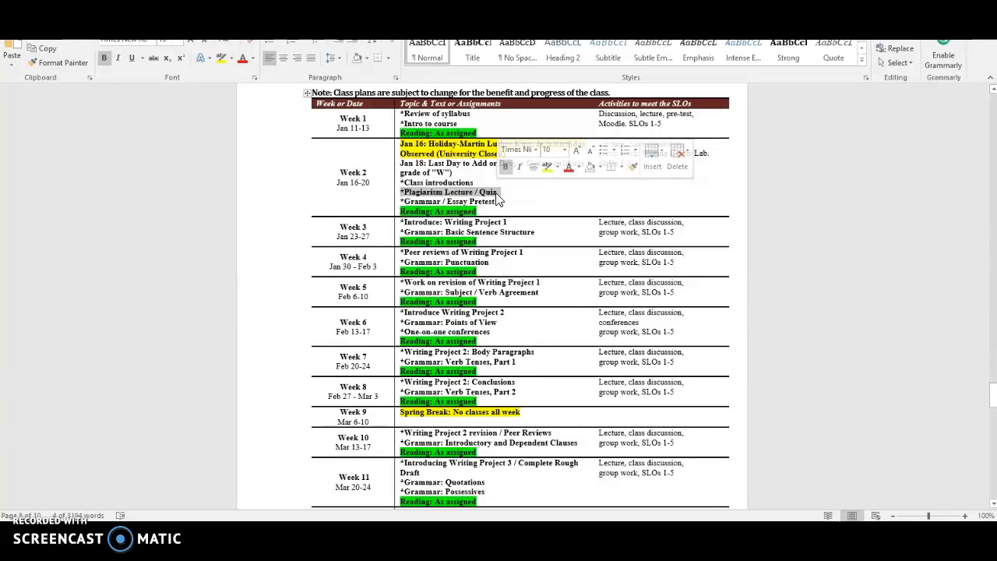
left_click(364, 182)
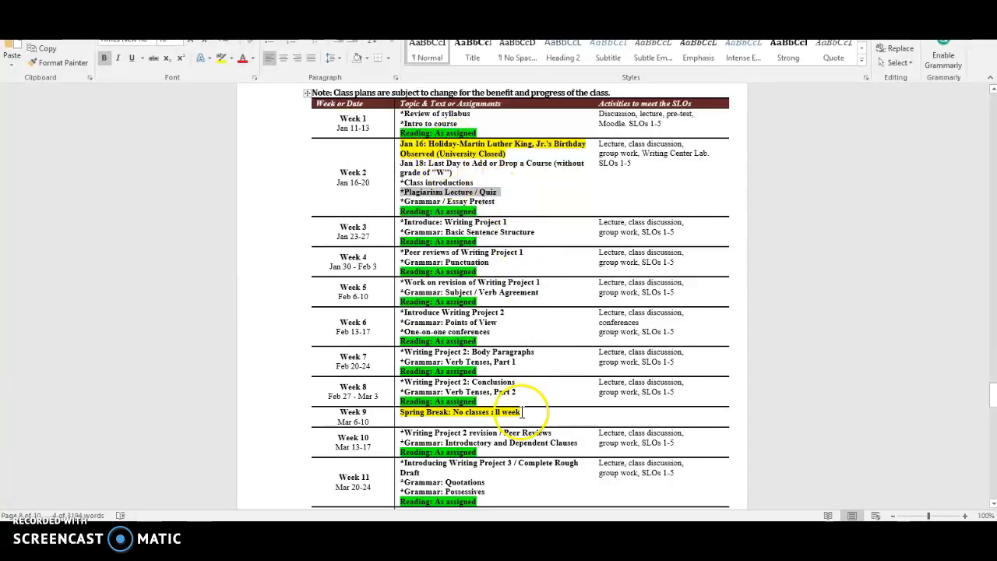
Return to the ENG--110-07 course page in the browser and turn course editing on
key("alt+Tab")
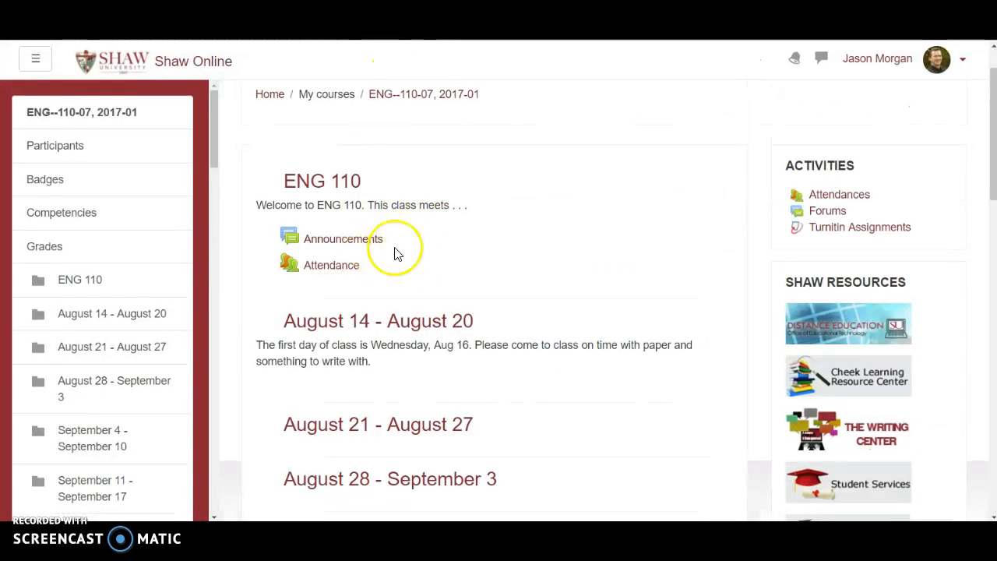
scroll(537, 190, "up", 1)
scroll(559, 191, "down", 3)
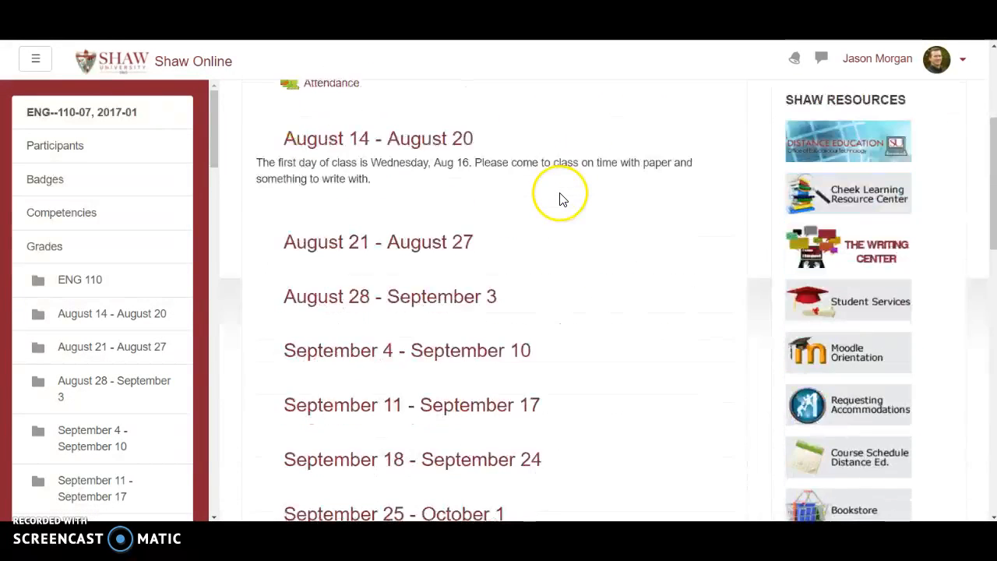
scroll(568, 212, "up", 3)
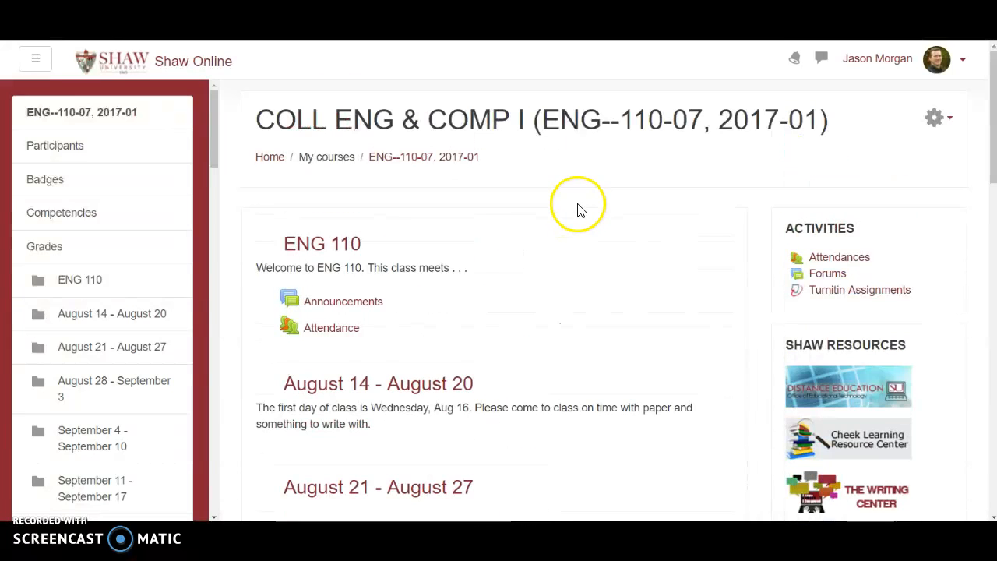
left_click(958, 117)
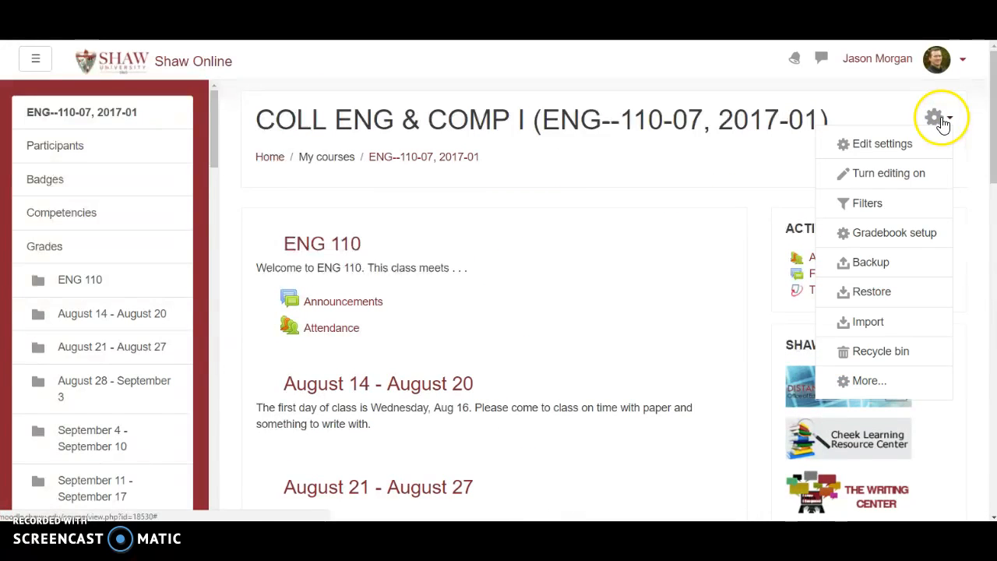
left_click(888, 173)
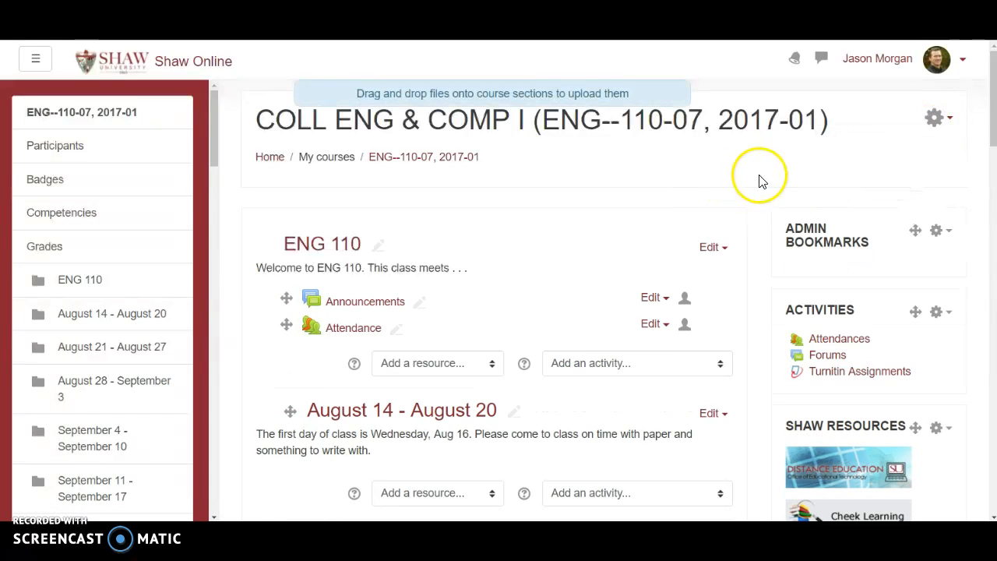
scroll(867, 152, "down", 1)
scroll(864, 151, "up", 1)
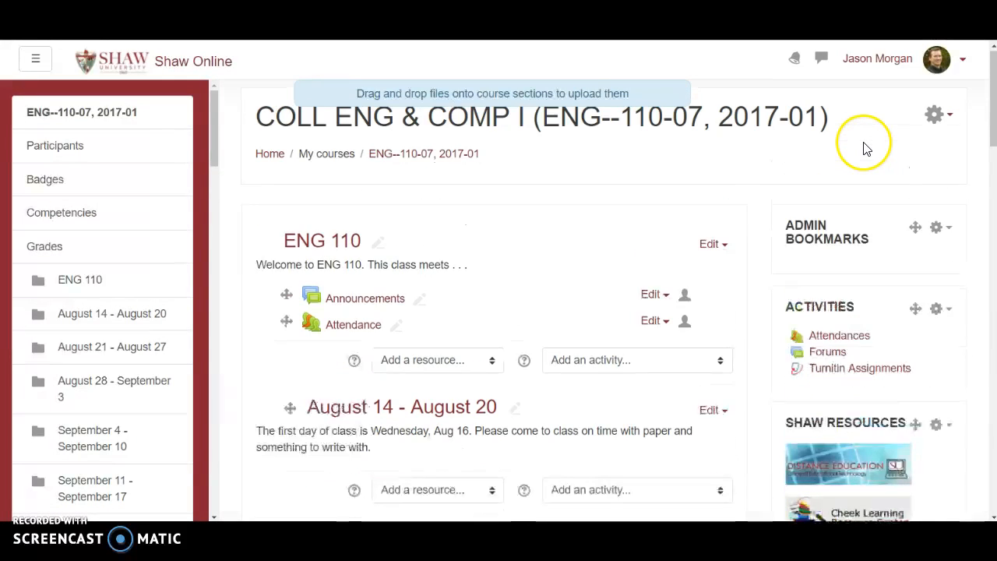
Open the course's Import function and look through the courses available to import data from
left_click(936, 125)
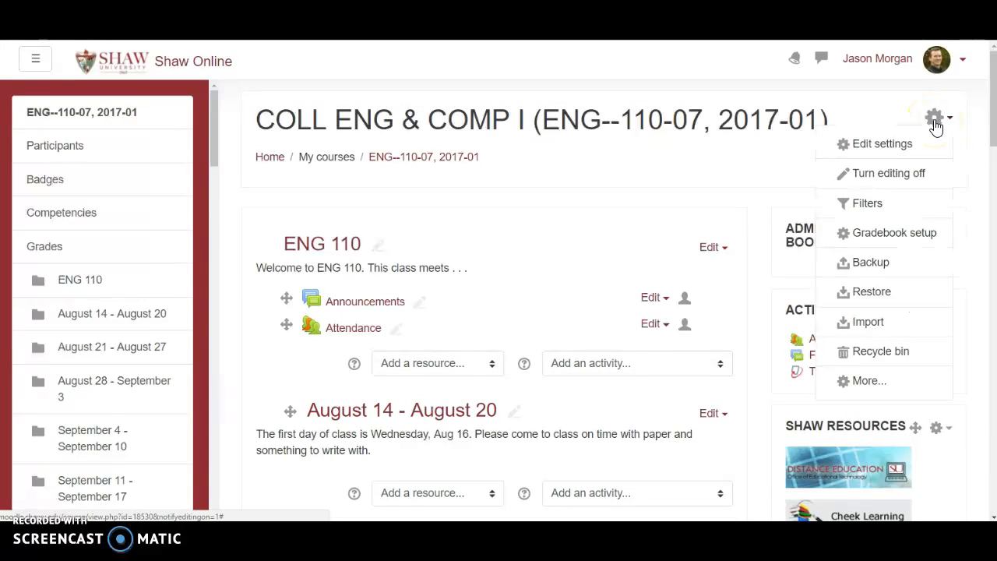
left_click(875, 329)
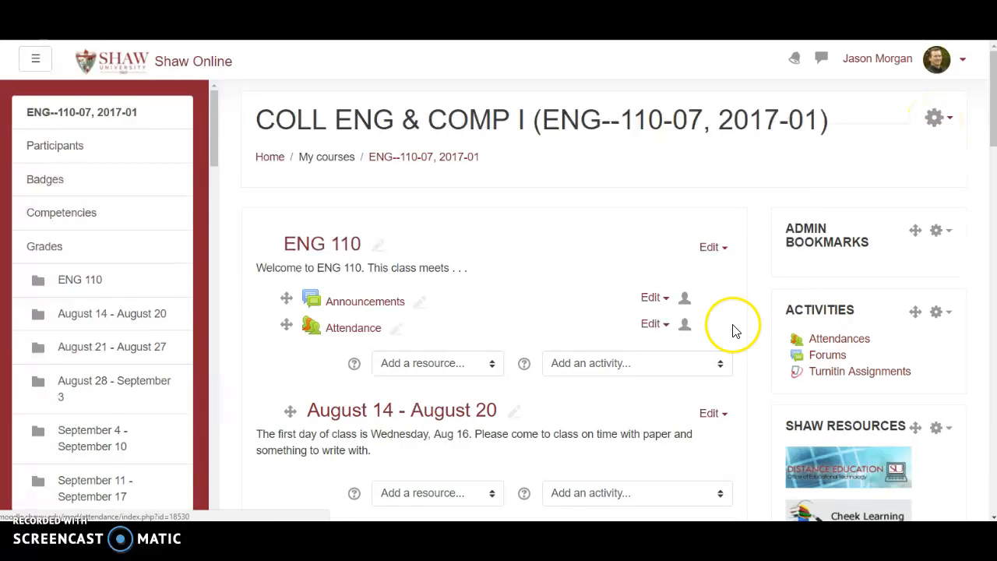
scroll(670, 233, "down", 2)
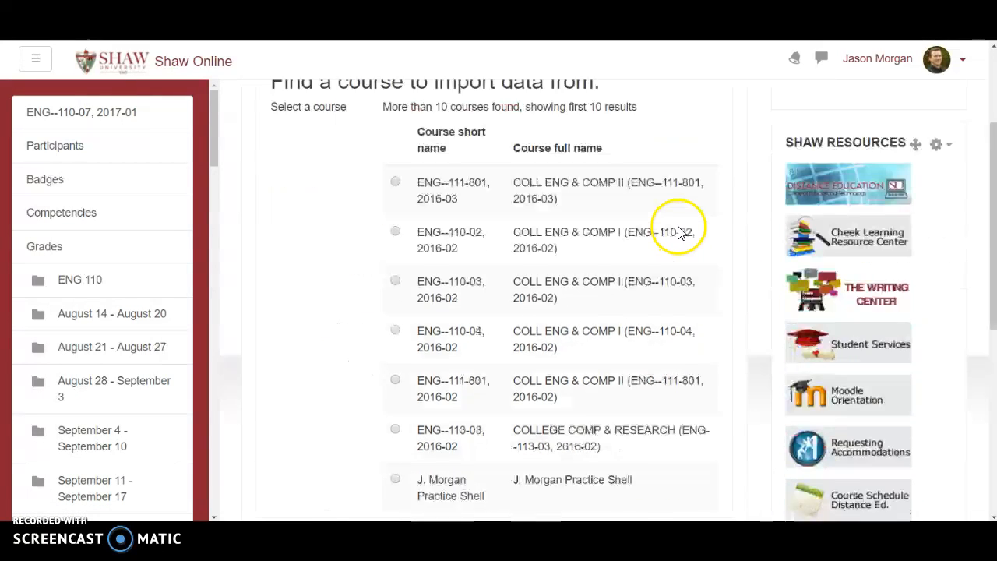
scroll(678, 232, "down", 1)
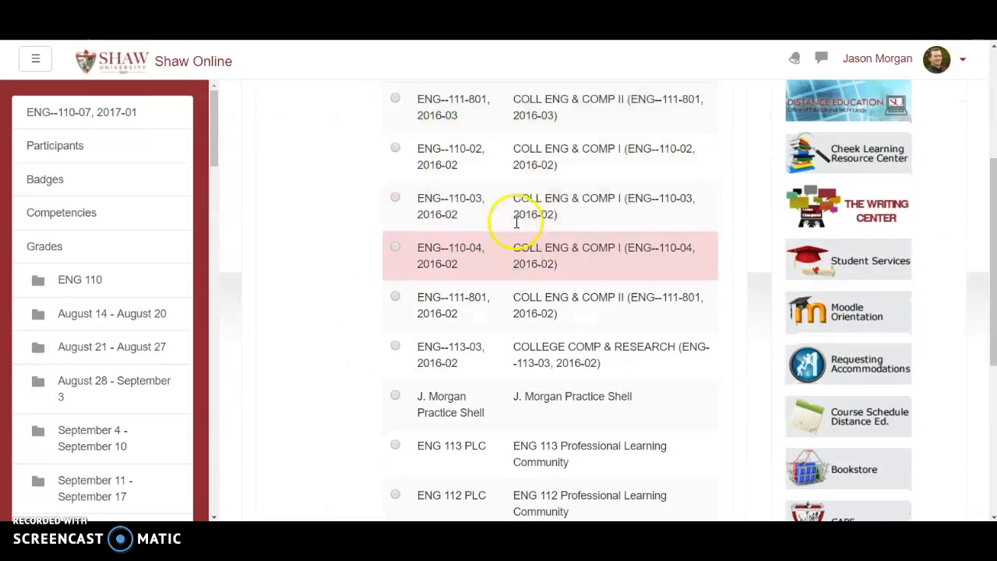
scroll(585, 206, "down", 2)
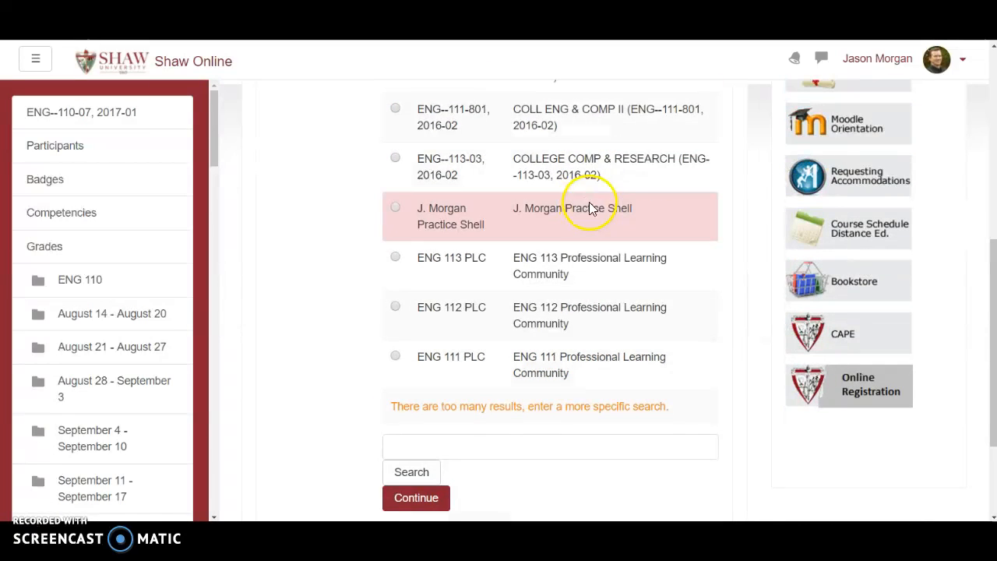
scroll(609, 201, "up", 4)
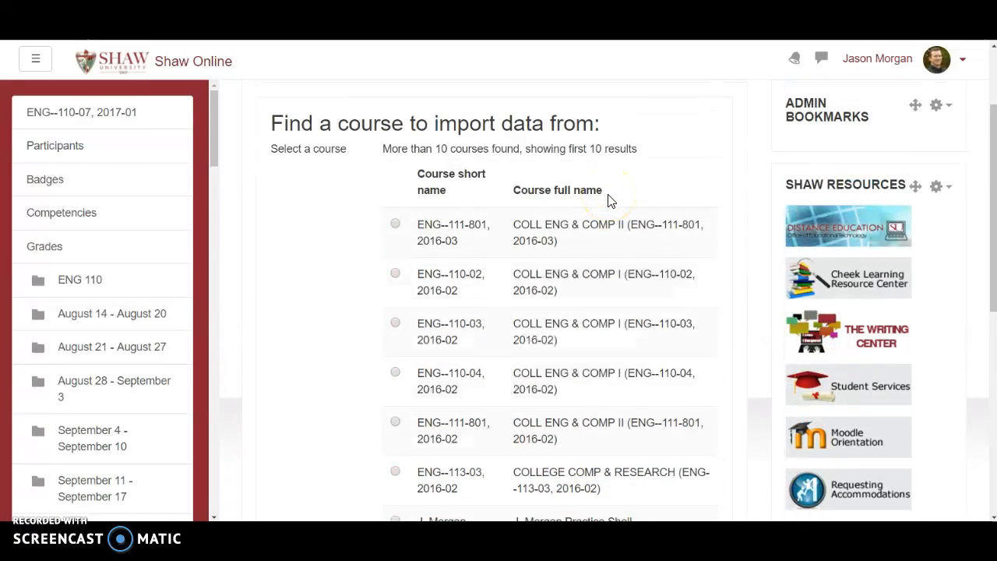
scroll(609, 200, "down", 4)
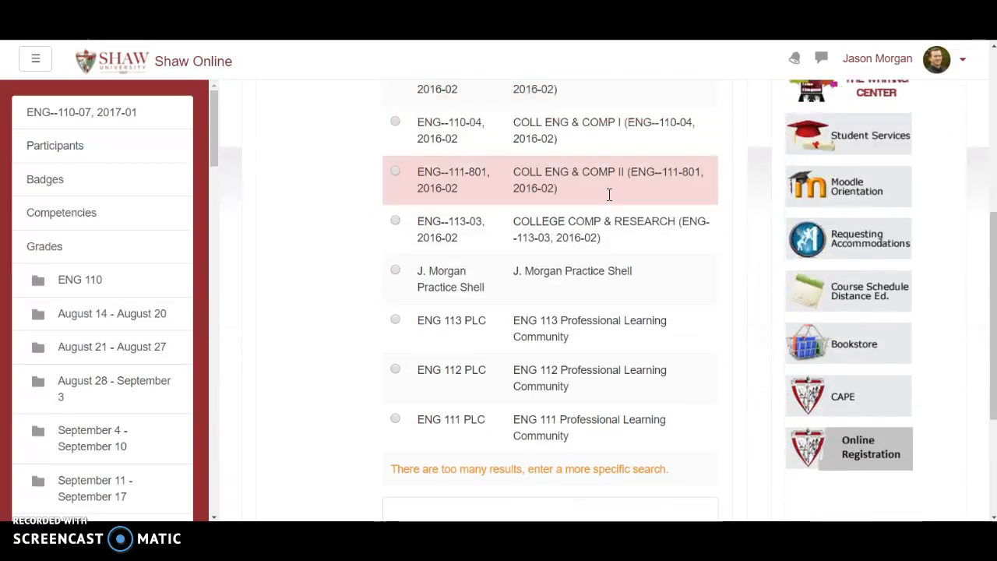
Search the courses available for import for PLC
left_click(447, 442)
type("PLC")
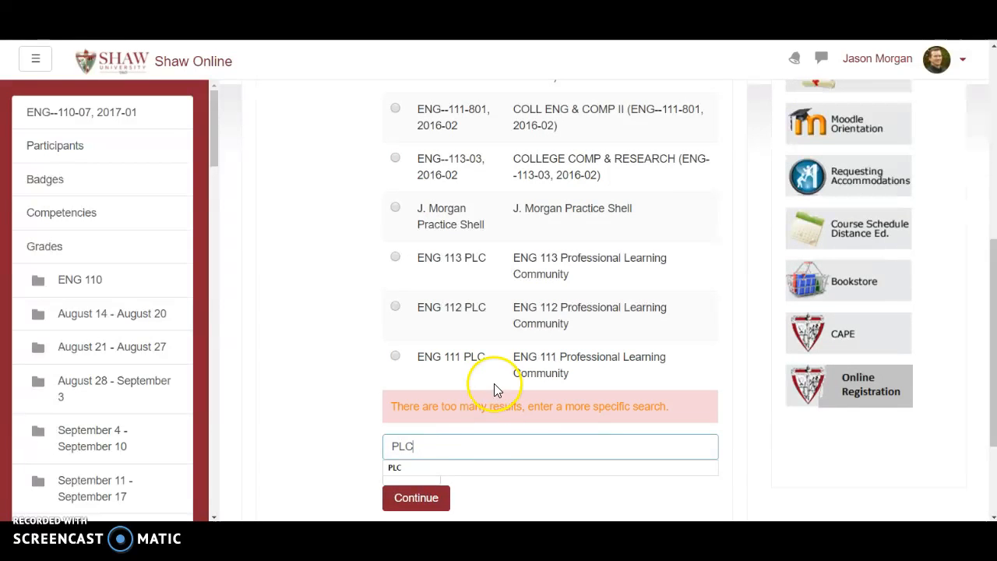
left_click(475, 360)
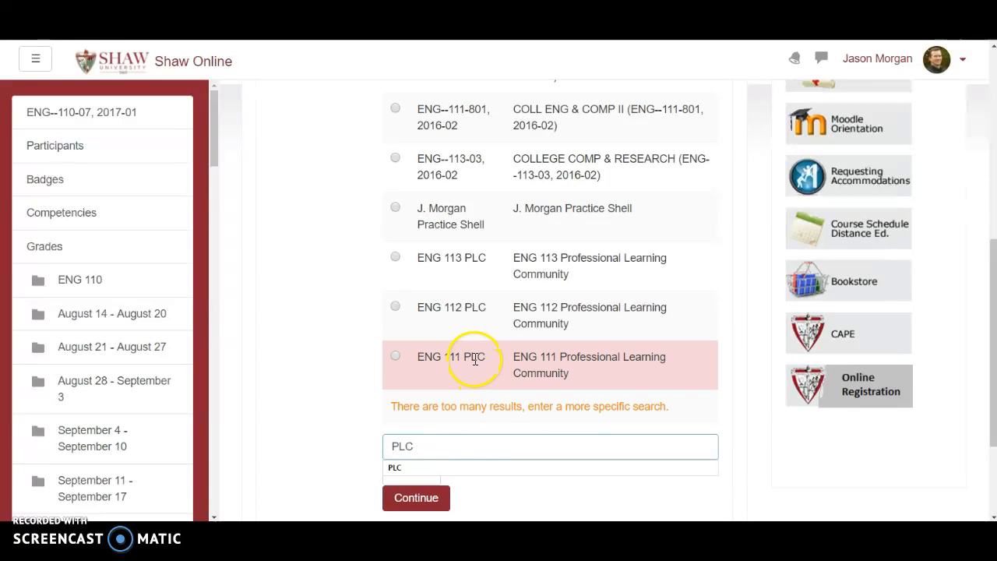
left_click(419, 496)
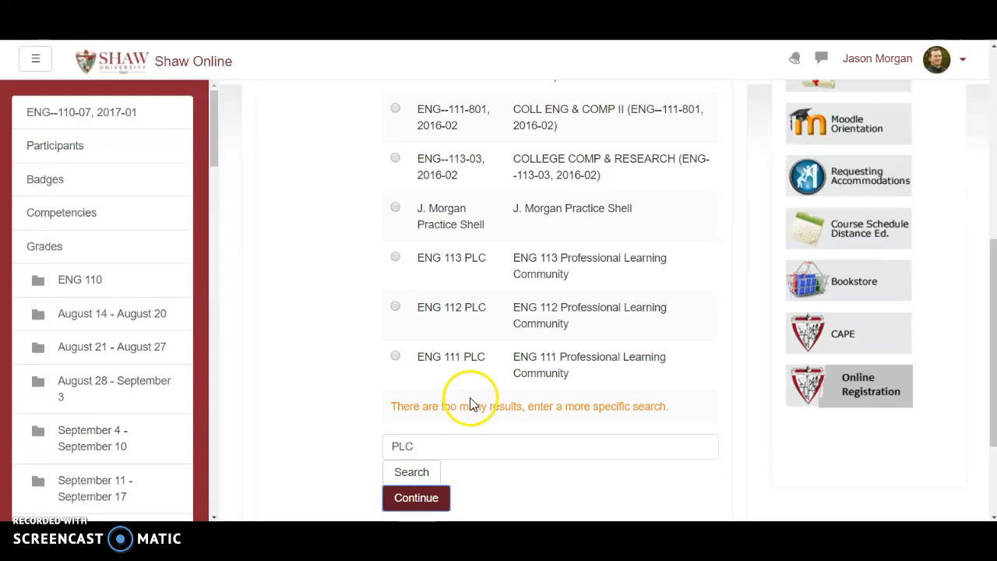
Choose ENG 110 PLC as the import source and continue with all backup settings included
scroll(545, 273, "down", 2)
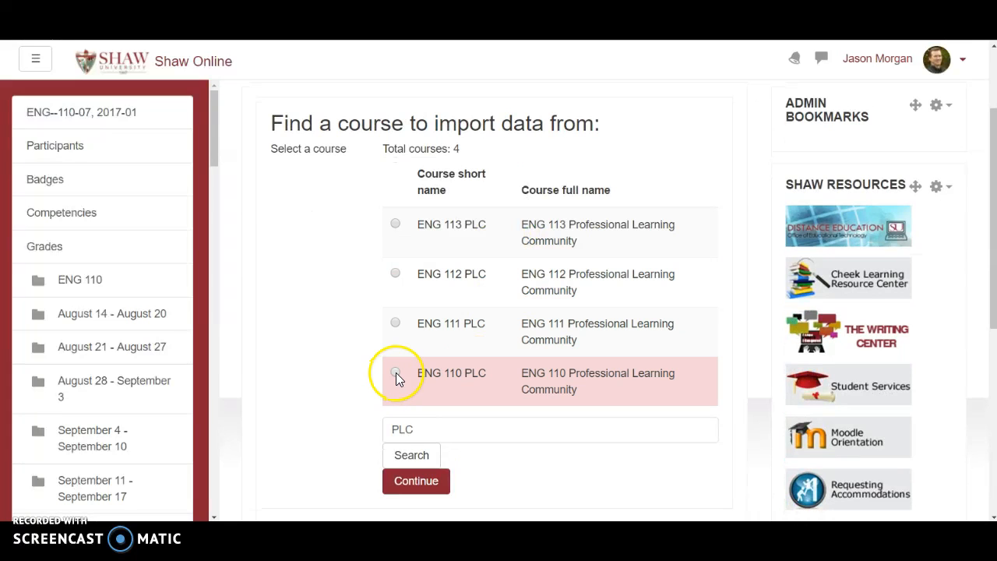
left_click(418, 477)
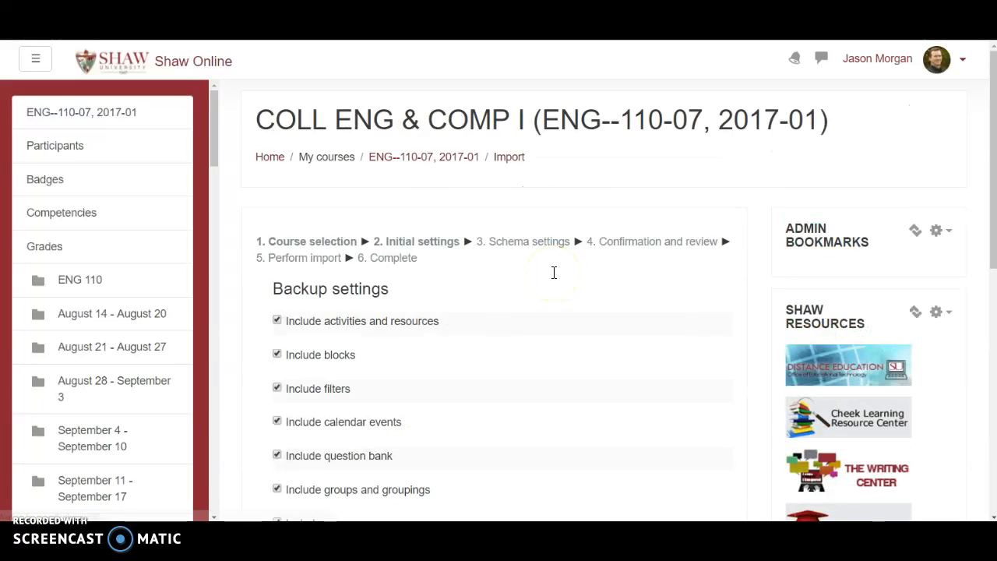
scroll(553, 278, "down", 2)
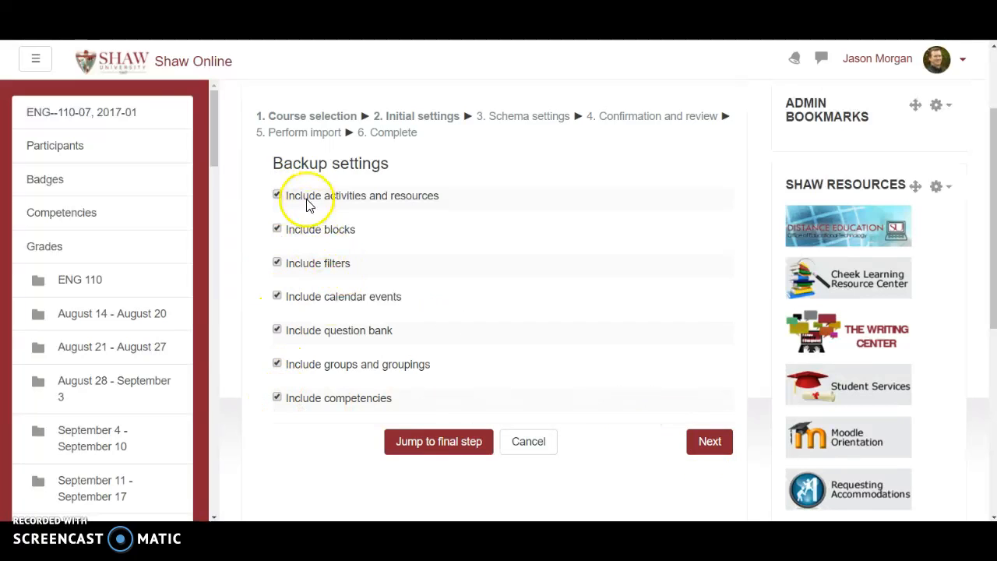
left_click(710, 440)
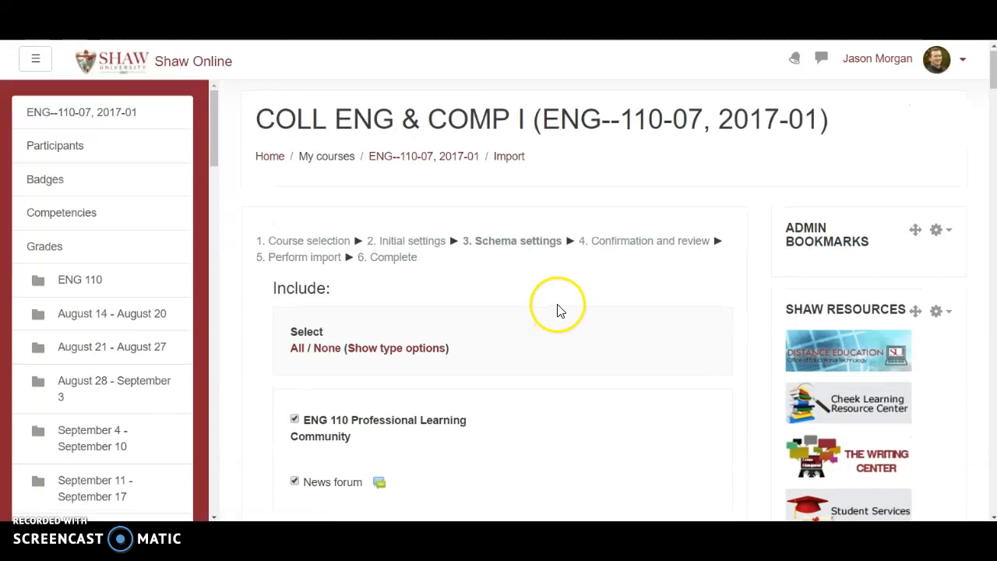
Deselect all import items, then include the Required elements section with only Writing Project 3
scroll(558, 310, "down", 1)
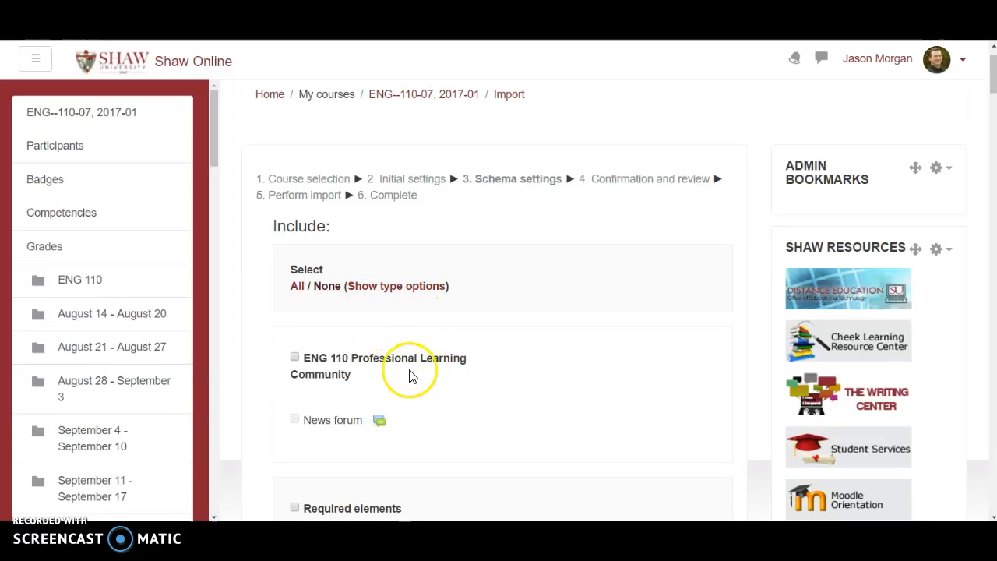
scroll(499, 292, "down", 3)
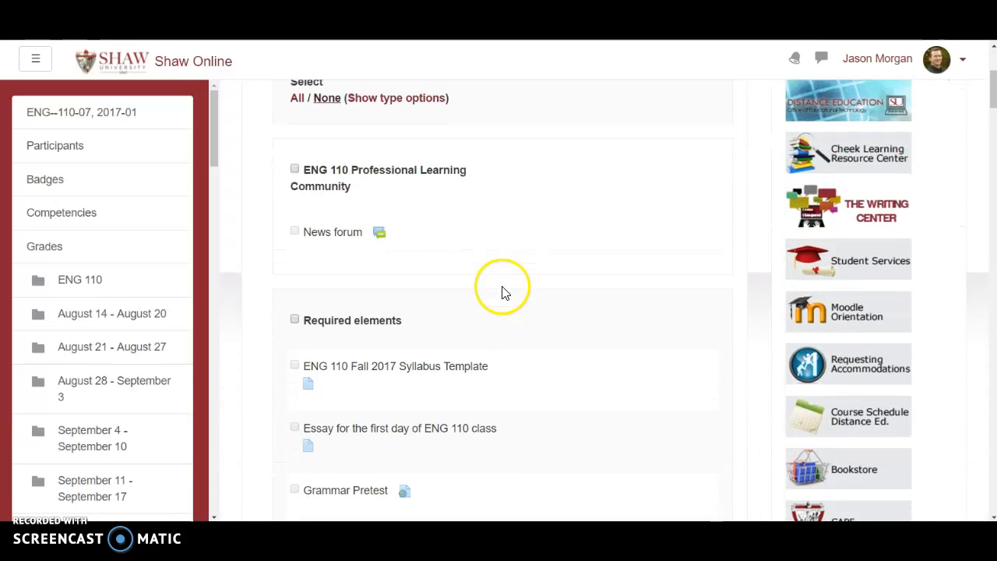
scroll(513, 273, "down", 2)
scroll(525, 249, "up", 2)
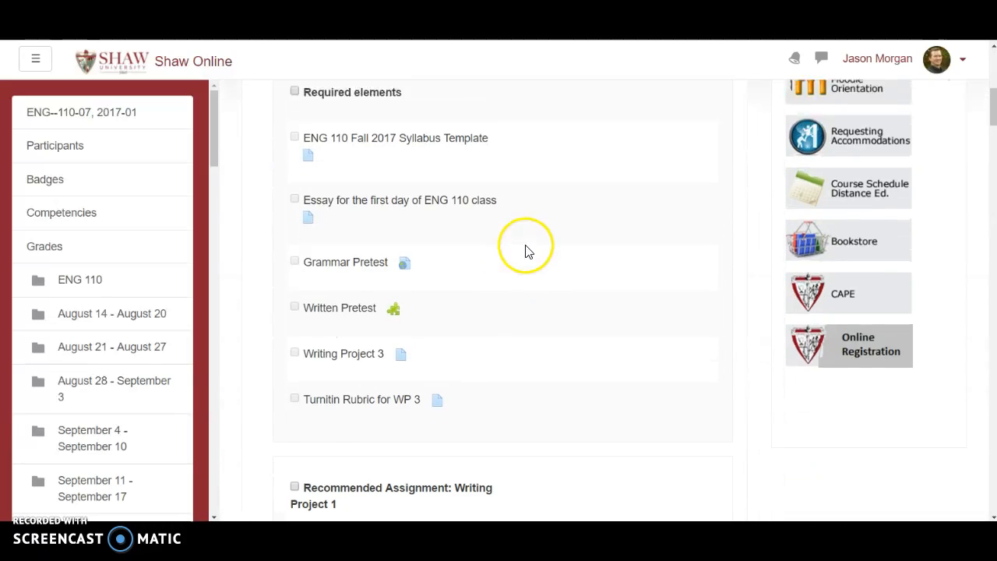
scroll(525, 250, "down", 1)
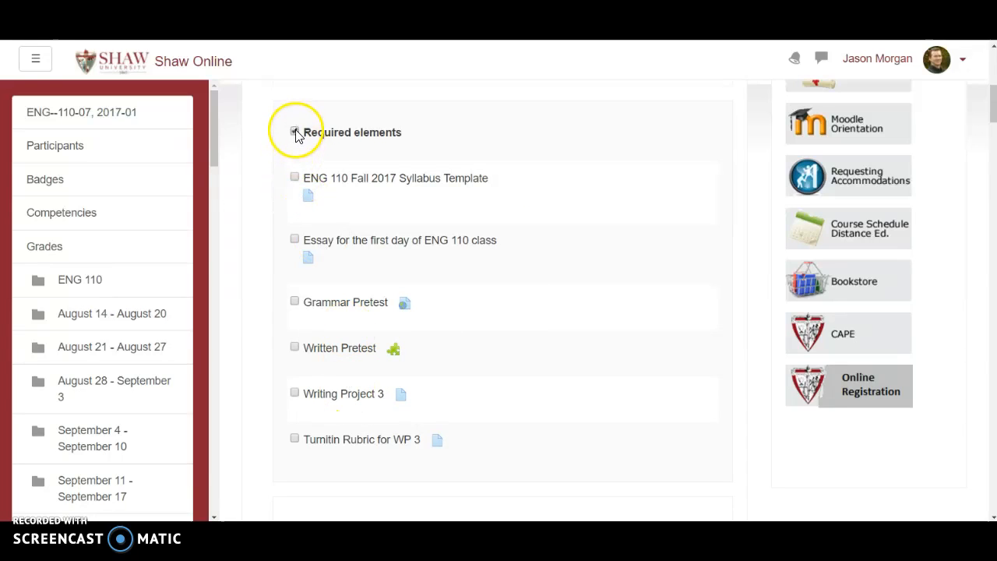
left_click(295, 394)
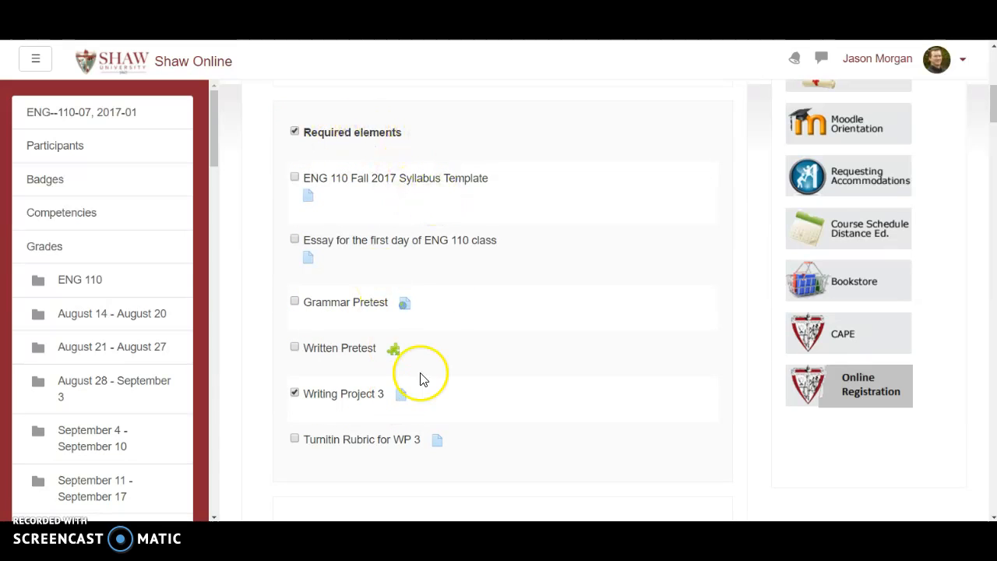
Include the Recommended Assignments: Quizzes section with only the Plagiarisim quiz
scroll(529, 260, "down", 4)
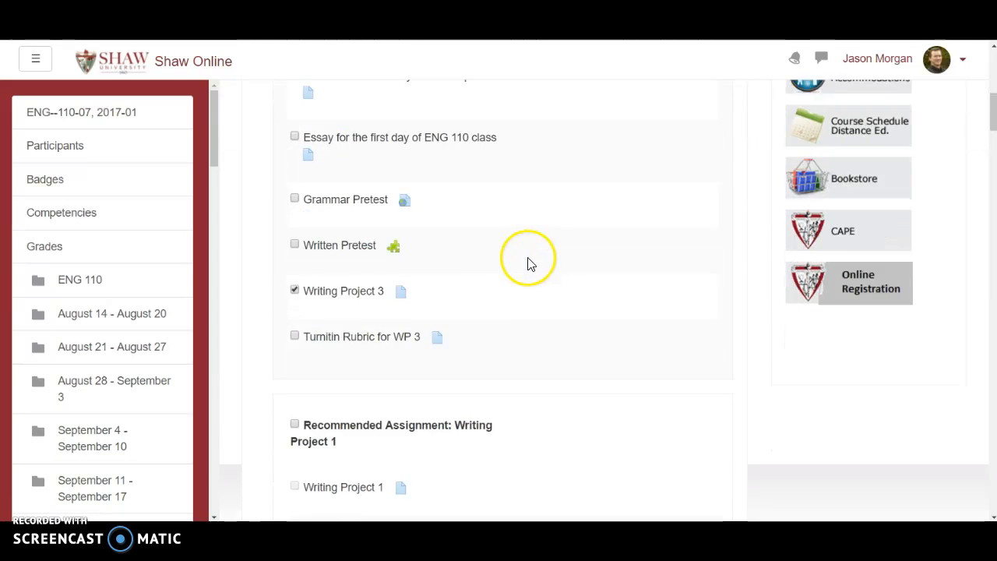
scroll(529, 261, "down", 1)
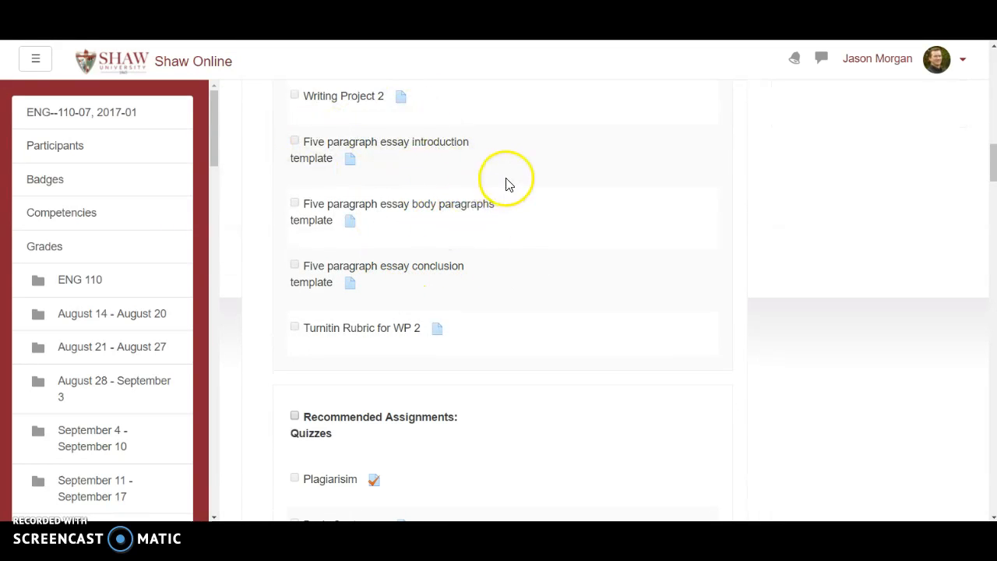
scroll(507, 182, "down", 5)
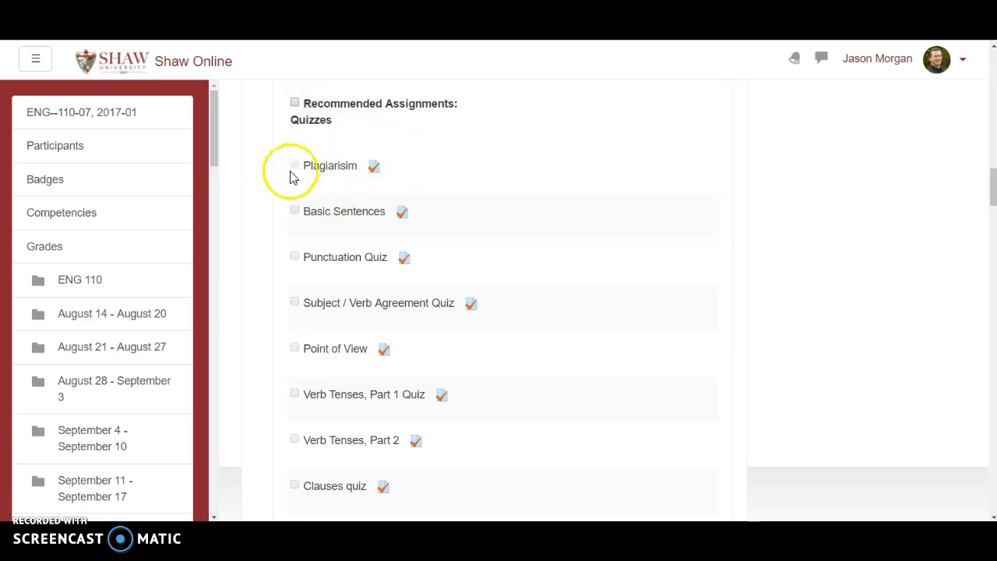
scroll(327, 167, "up", 1)
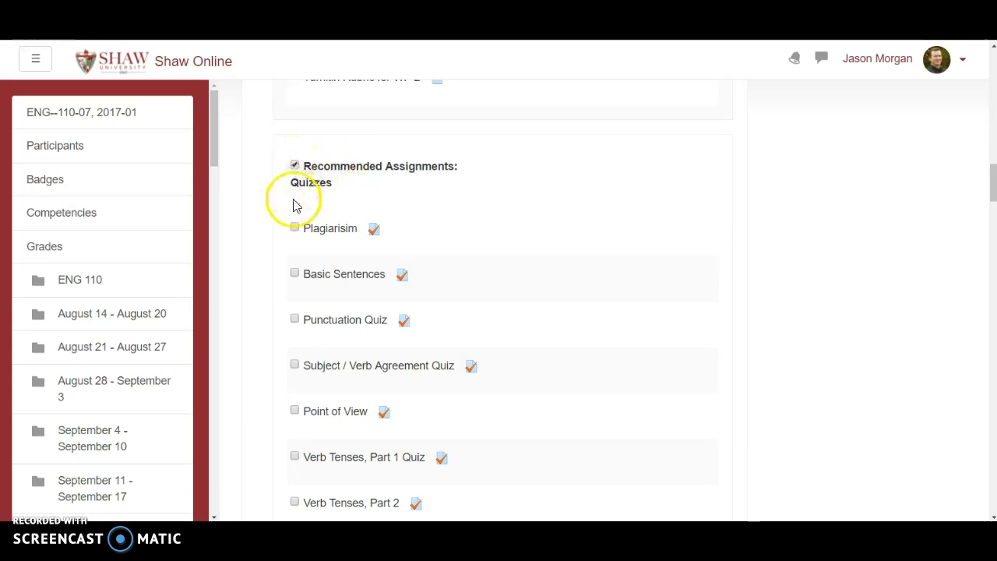
left_click(295, 231)
Check the items selected for import in the Required elements and Recommended Assignments: Quizzes sections
scroll(472, 194, "up", 15)
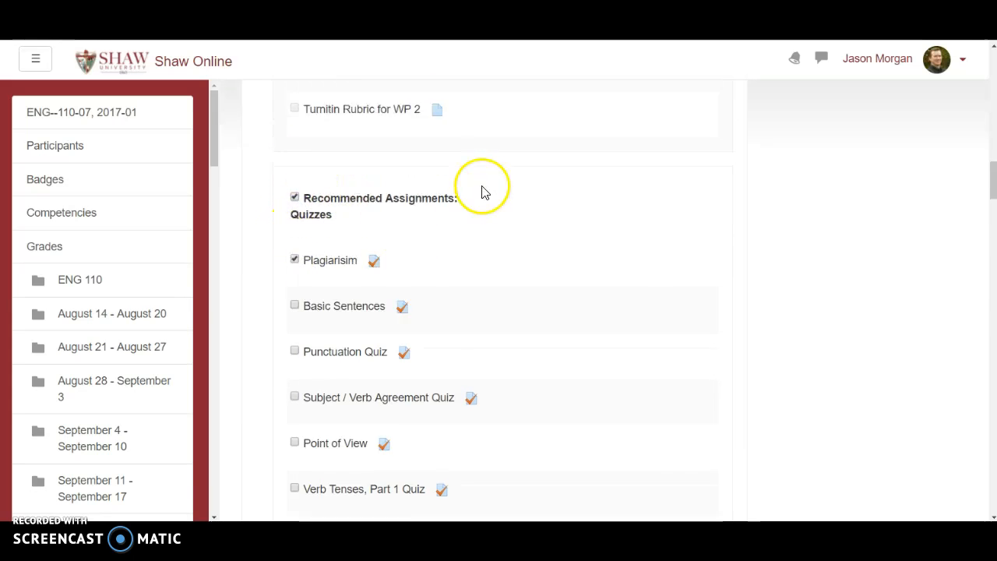
scroll(395, 203, "up", 1)
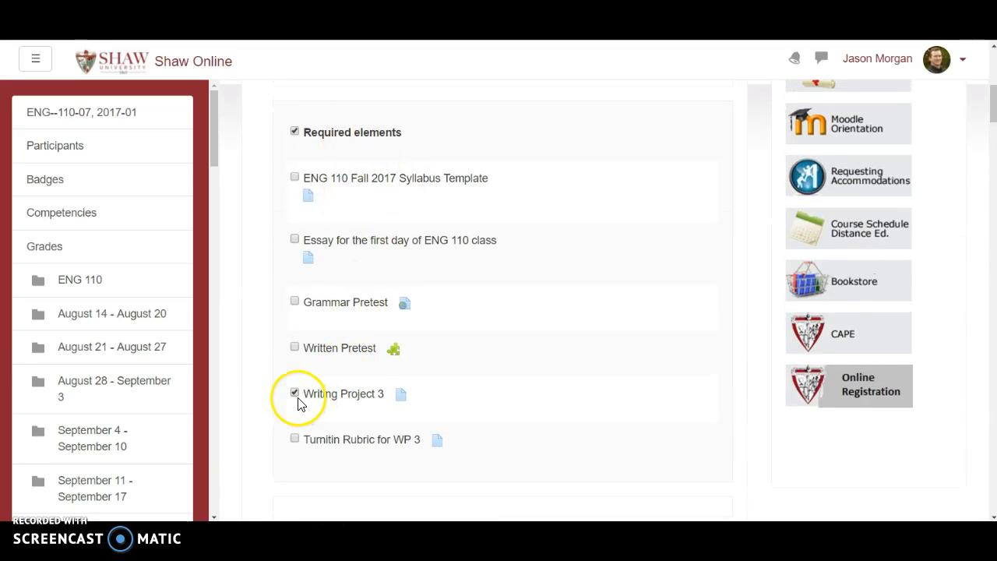
scroll(474, 306, "down", 10)
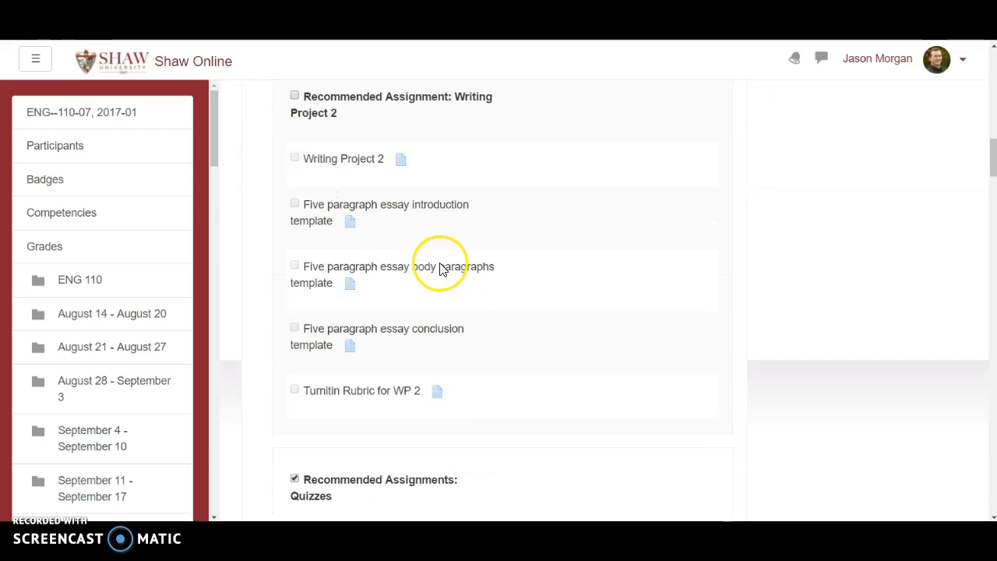
scroll(396, 254, "down", 5)
scroll(393, 249, "up", 2)
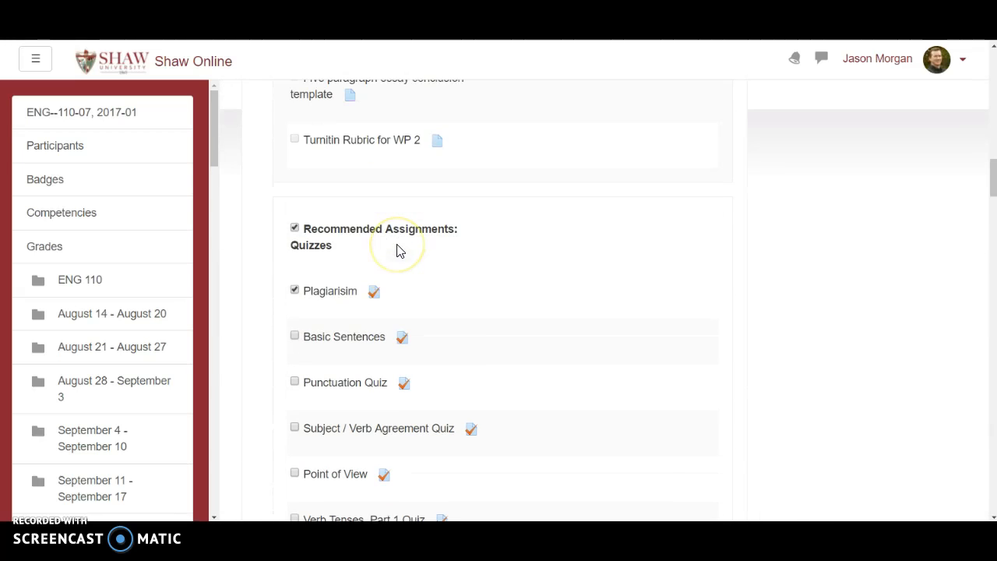
scroll(350, 241, "down", 1)
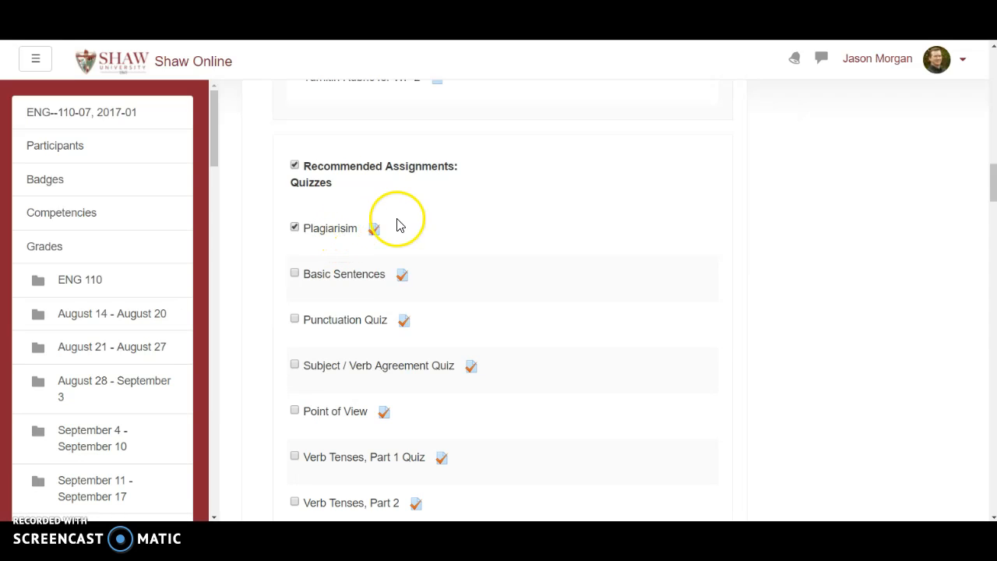
scroll(409, 222, "up", 1)
scroll(397, 234, "down", 1)
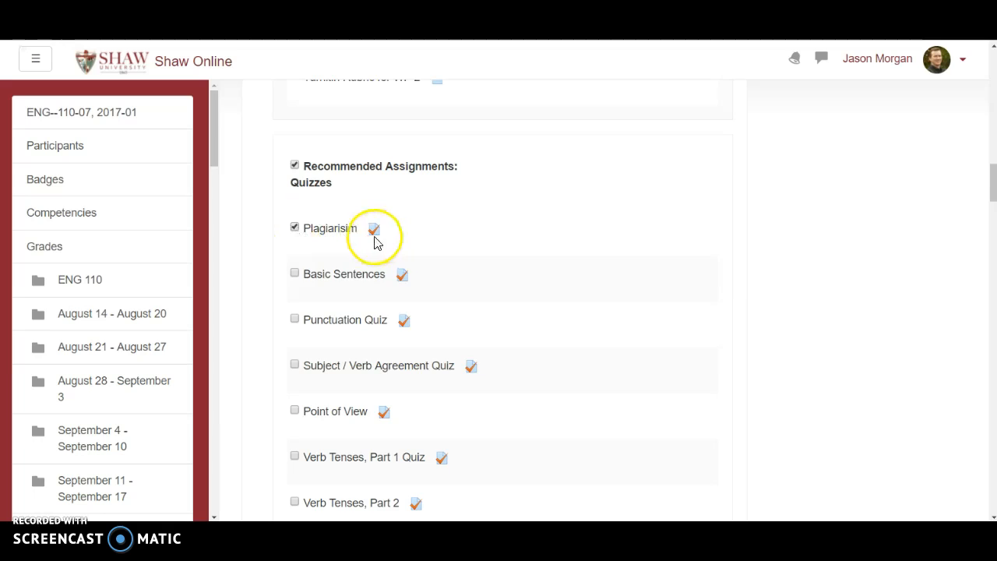
scroll(374, 243, "up", 10)
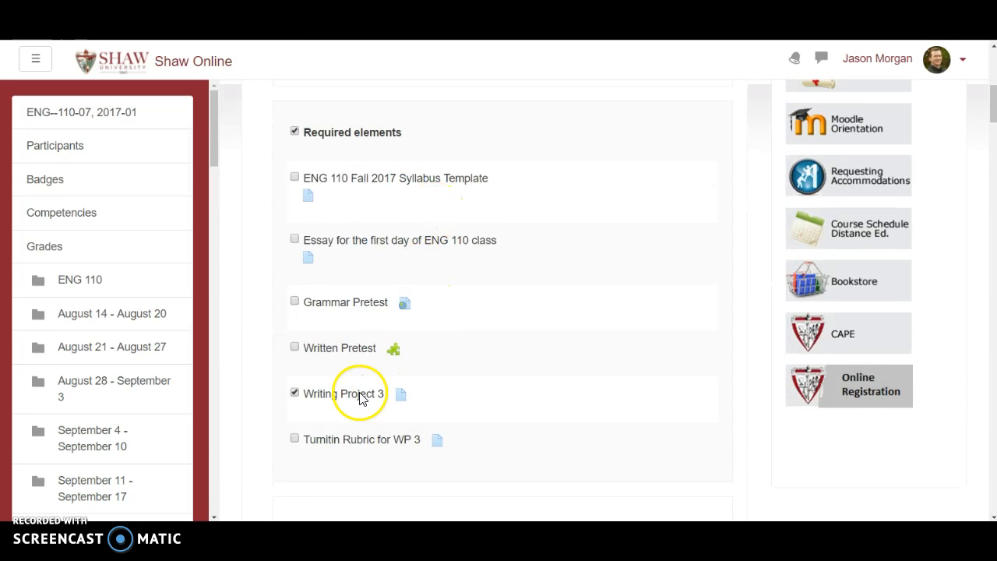
Accept the selected schema settings and continue to the import's confirmation and review stage
scroll(574, 272, "down", 15)
scroll(574, 271, "down", 20)
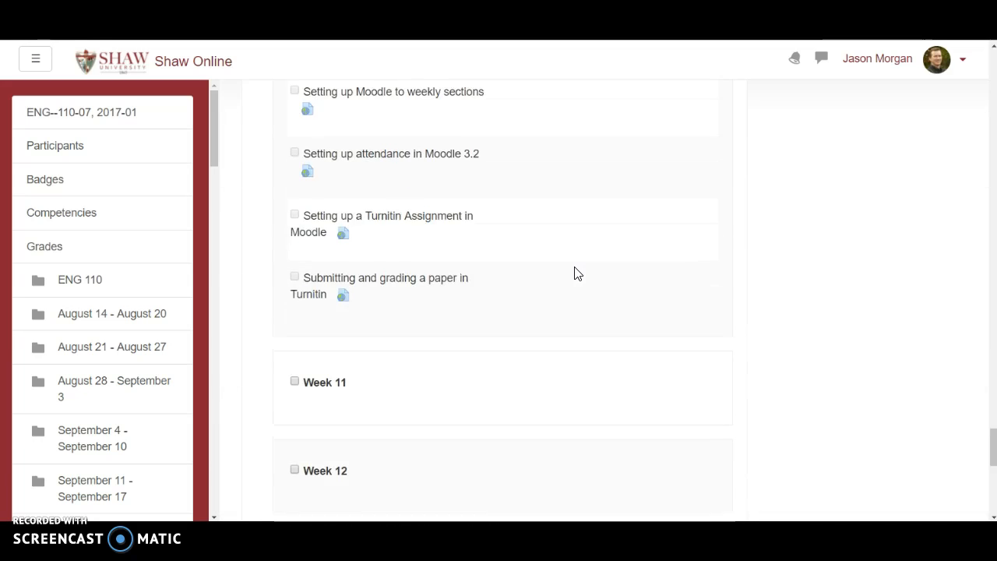
scroll(574, 272, "down", 8)
left_click(412, 306)
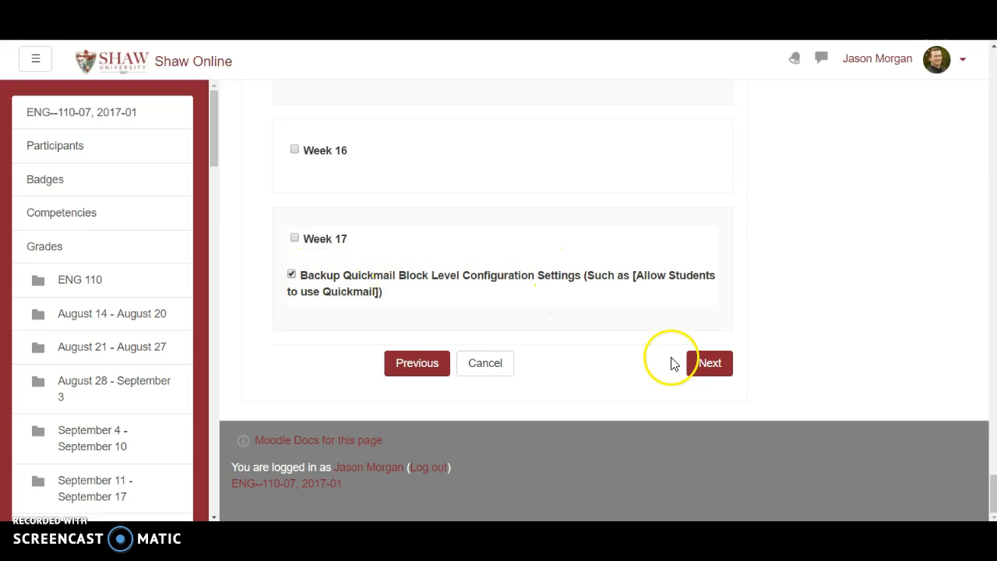
left_click(709, 366)
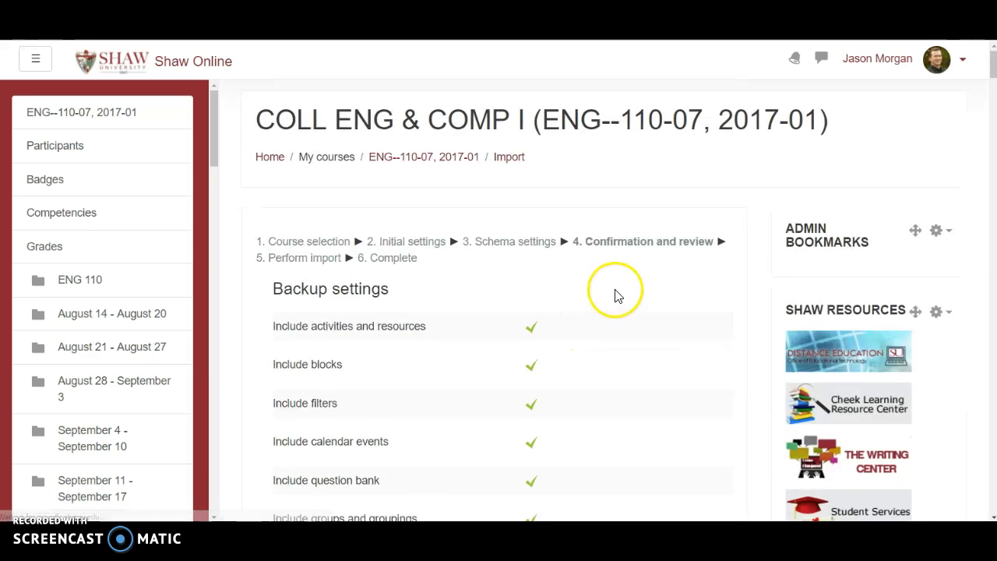
Review the included items, perform the import and return to the course page
scroll(616, 295, "down", 7)
scroll(616, 294, "down", 3)
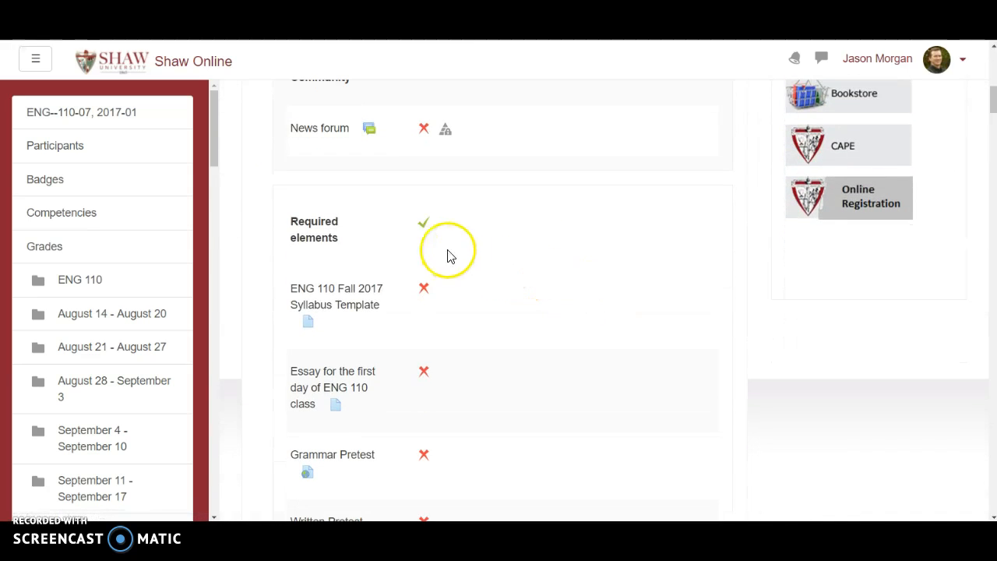
scroll(446, 248, "down", 3)
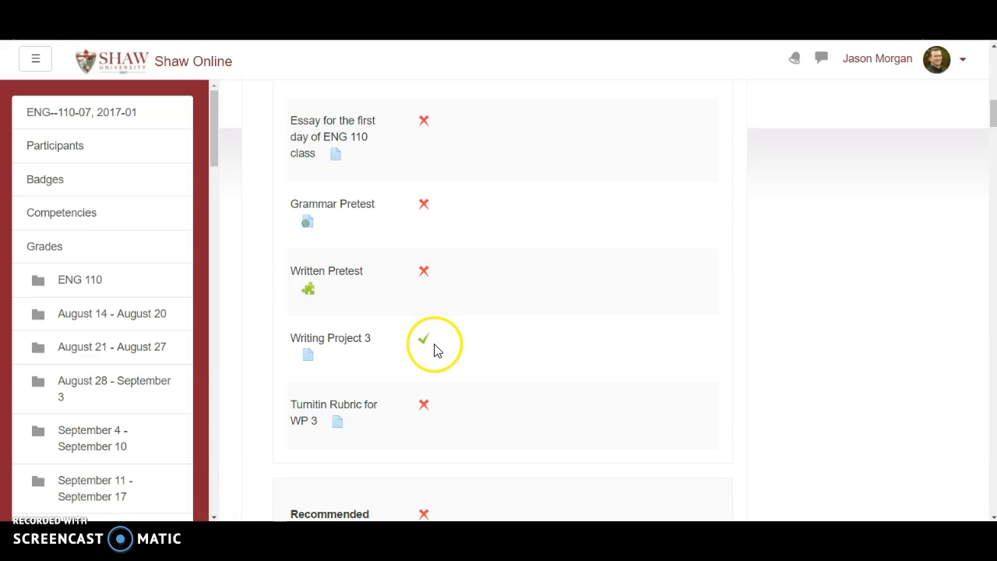
scroll(435, 350, "down", 15)
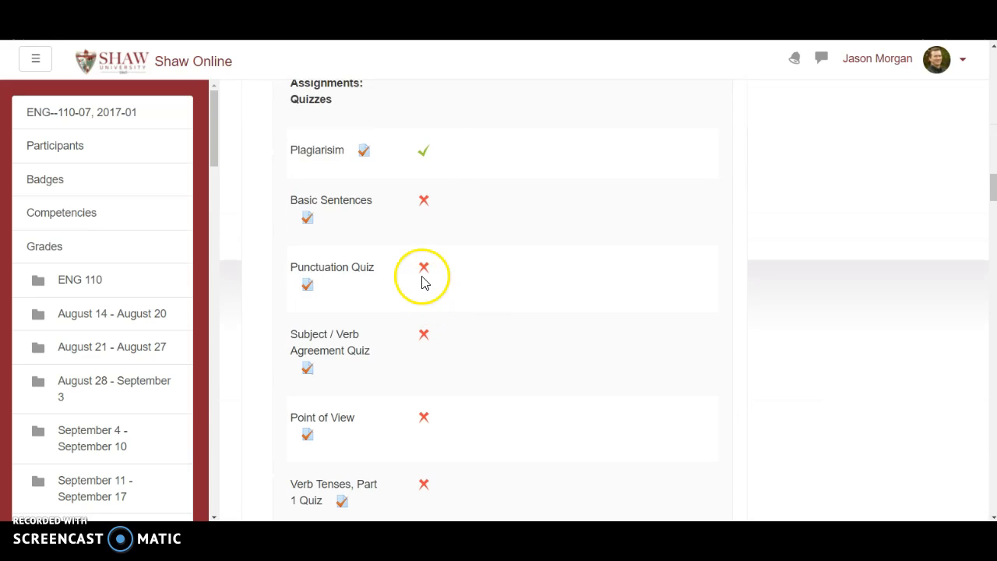
scroll(618, 258, "down", 10)
scroll(621, 258, "down", 15)
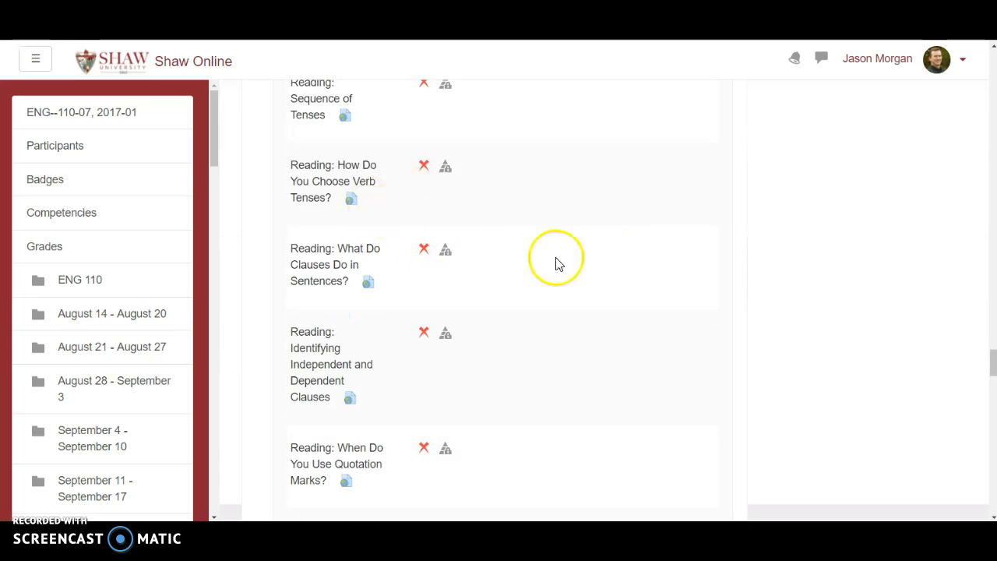
scroll(556, 263, "down", 20)
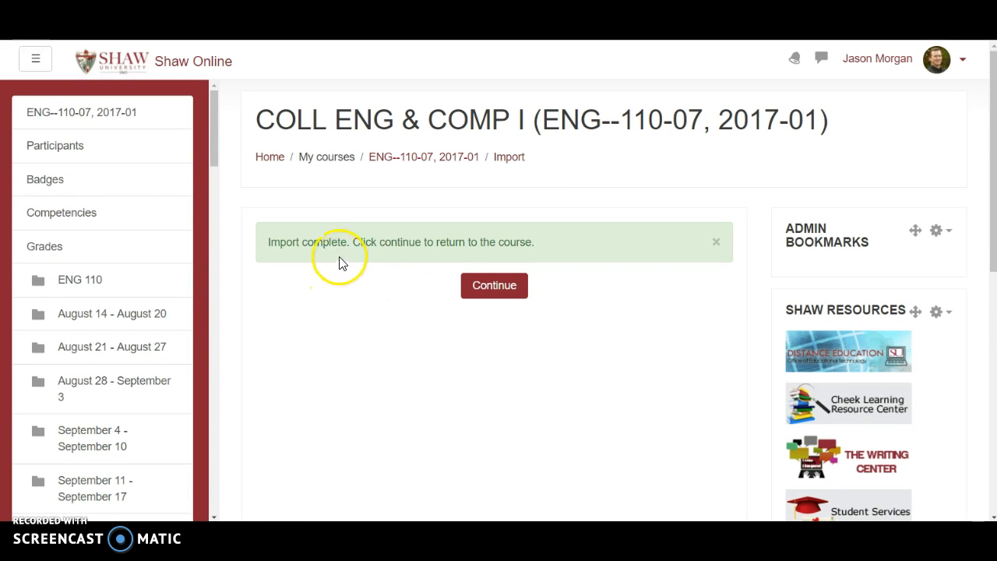
left_click(491, 286)
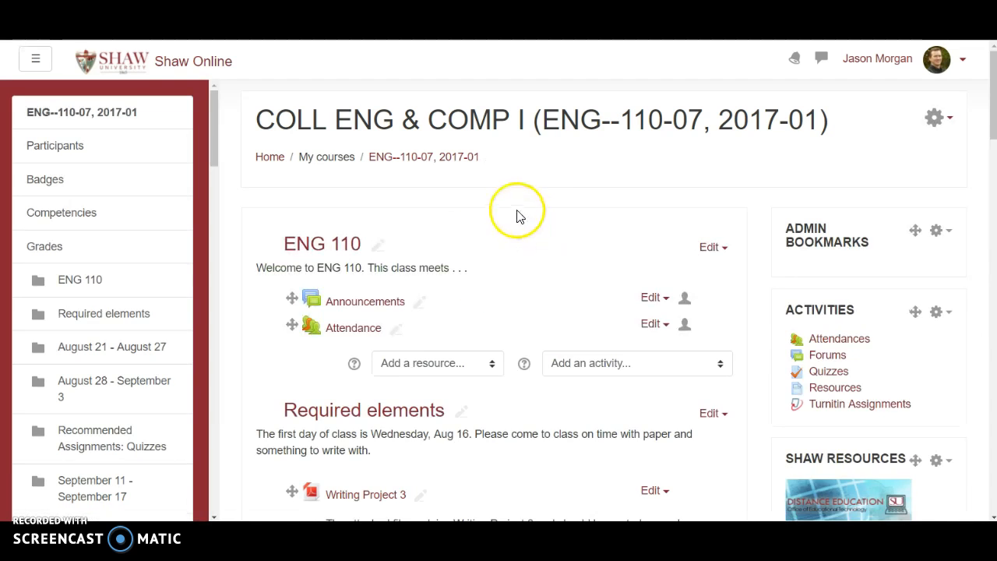
Look over the imported Writing Project 3 file in the course's Required elements section
scroll(520, 209, "down", 3)
scroll(413, 203, "down", 1)
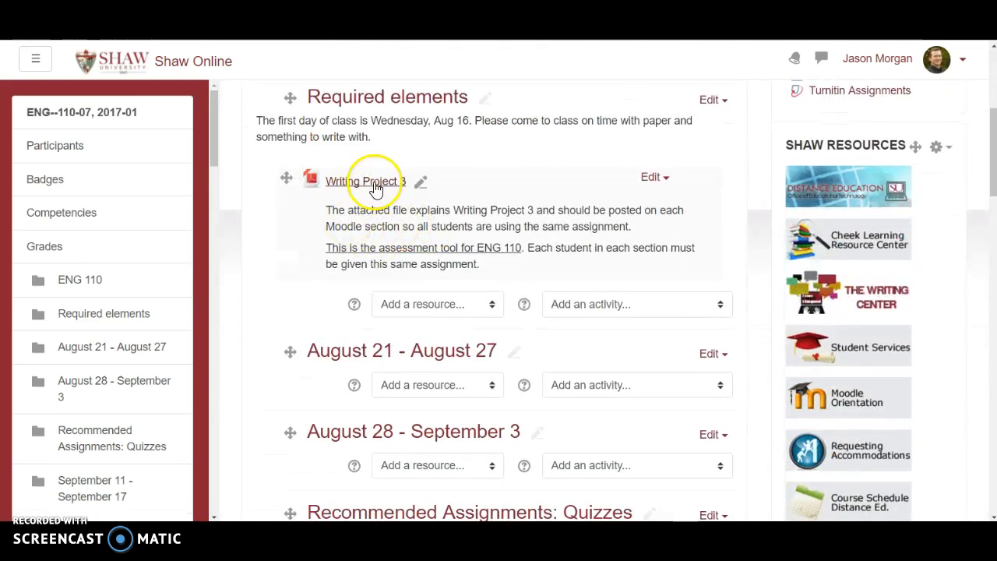
scroll(467, 163, "up", 2)
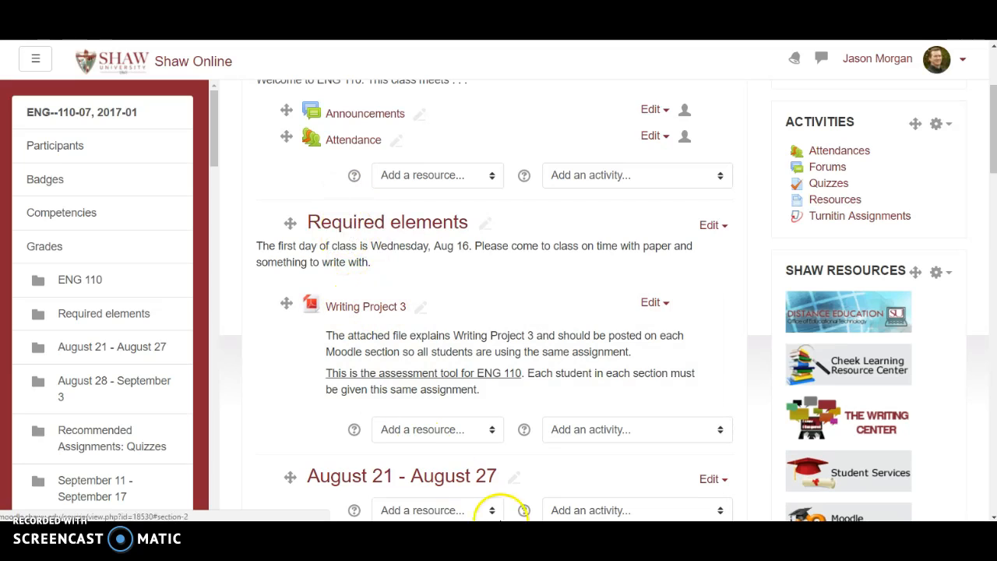
Switch to the syllabus in Word and highlight the Week 11 schedule entry that introduces Writing Project 3
mouse_move(381, 532)
left_click(552, 494)
scroll(514, 246, "down", 4)
scroll(514, 246, "down", 2)
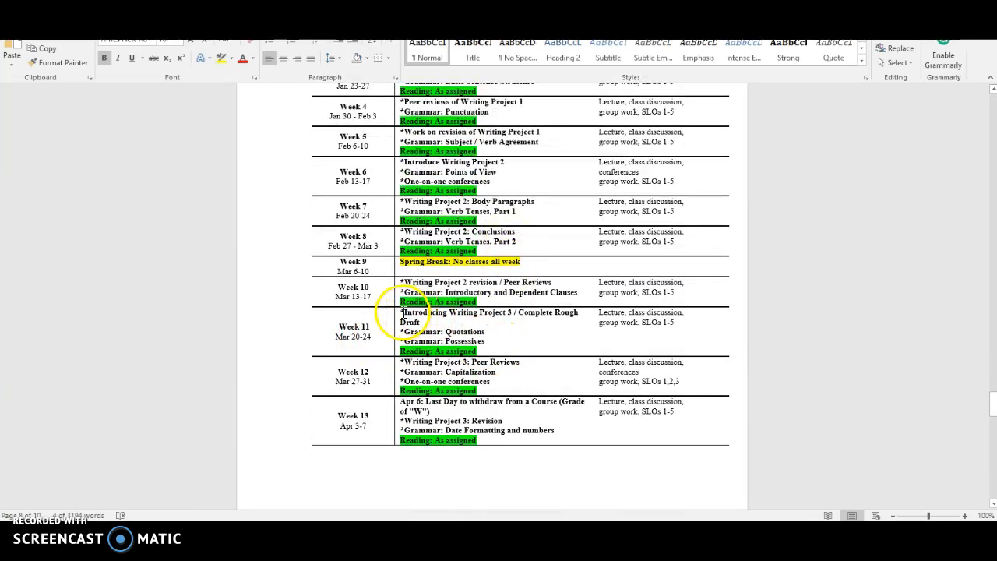
left_click_drag(461, 310, 503, 314)
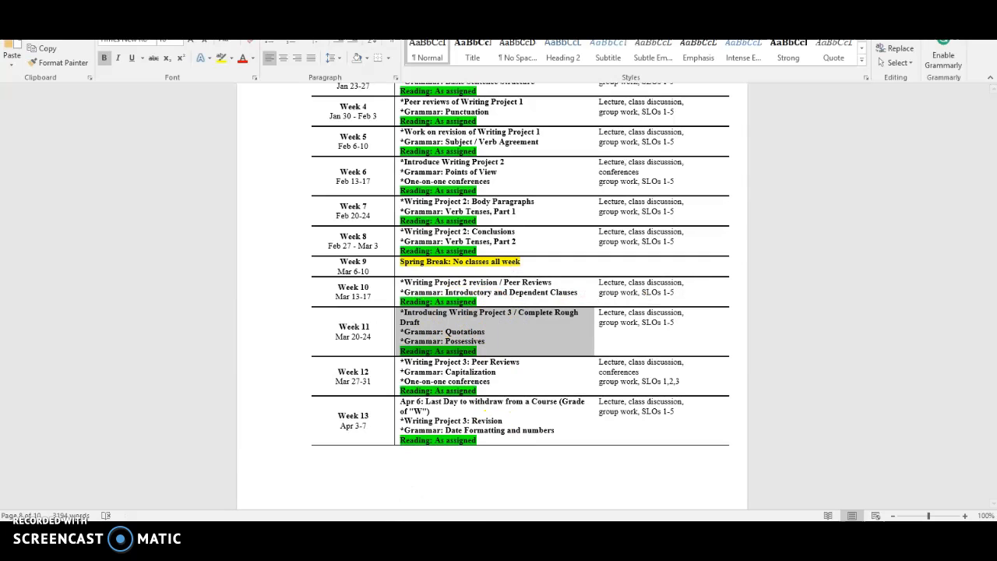
Return to the Moodle course page and compare its weekly sections with the syllabus schedule to find the week for Writing Project 3
key("alt+Tab")
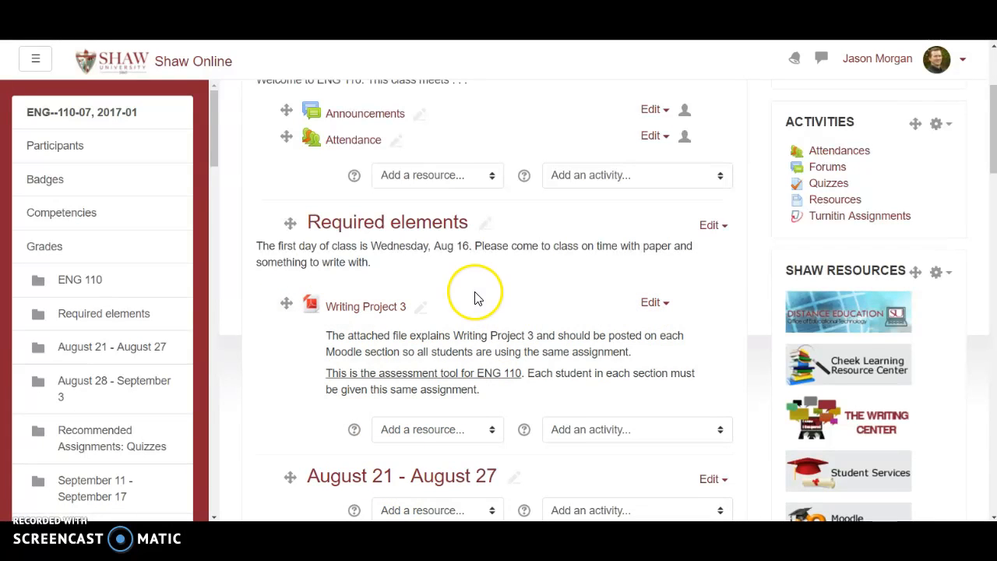
scroll(477, 299, "down", 10)
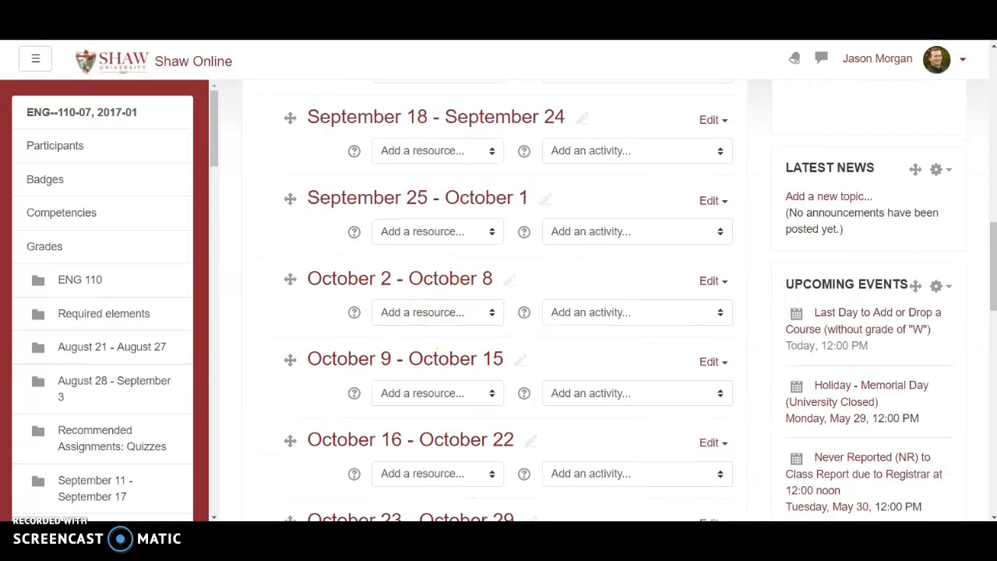
mouse_move(384, 545)
left_click(549, 483)
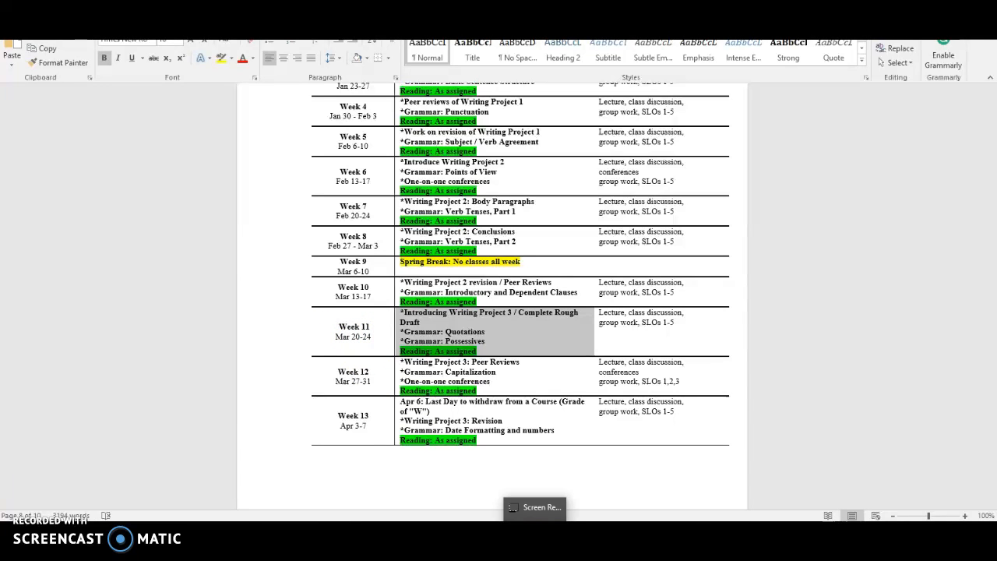
mouse_move(320, 543)
left_click(319, 479)
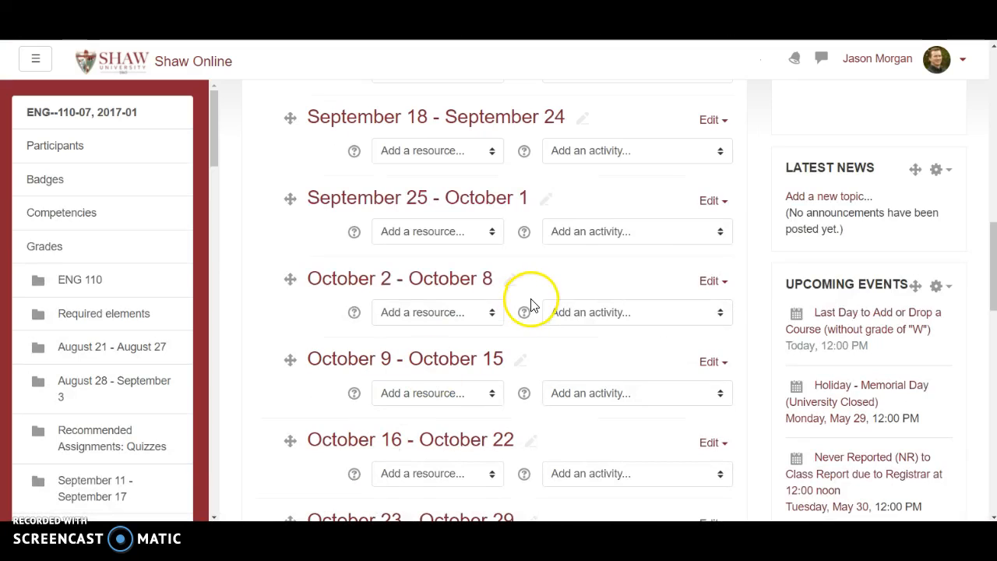
scroll(530, 305, "down", 1)
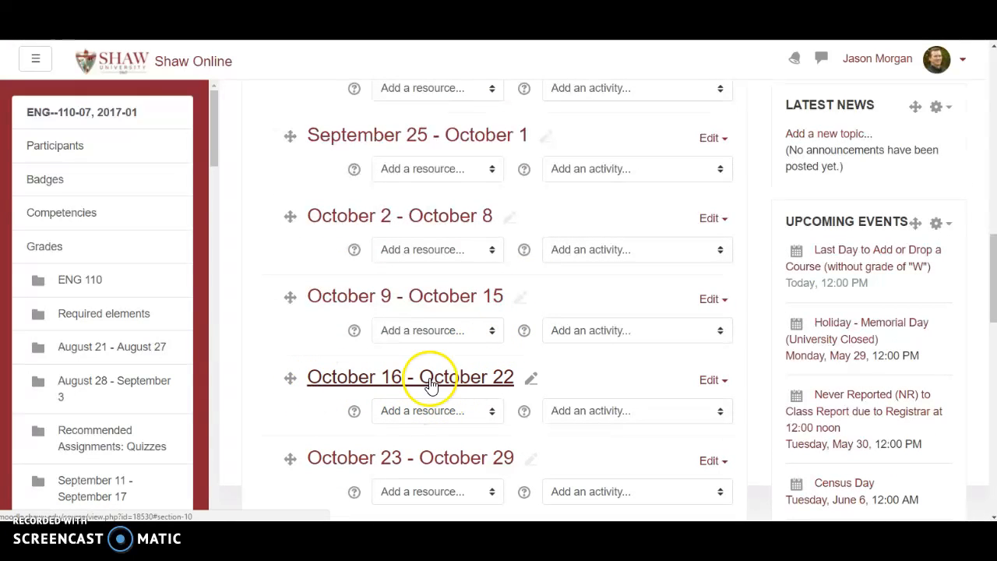
scroll(397, 374, "up", 8)
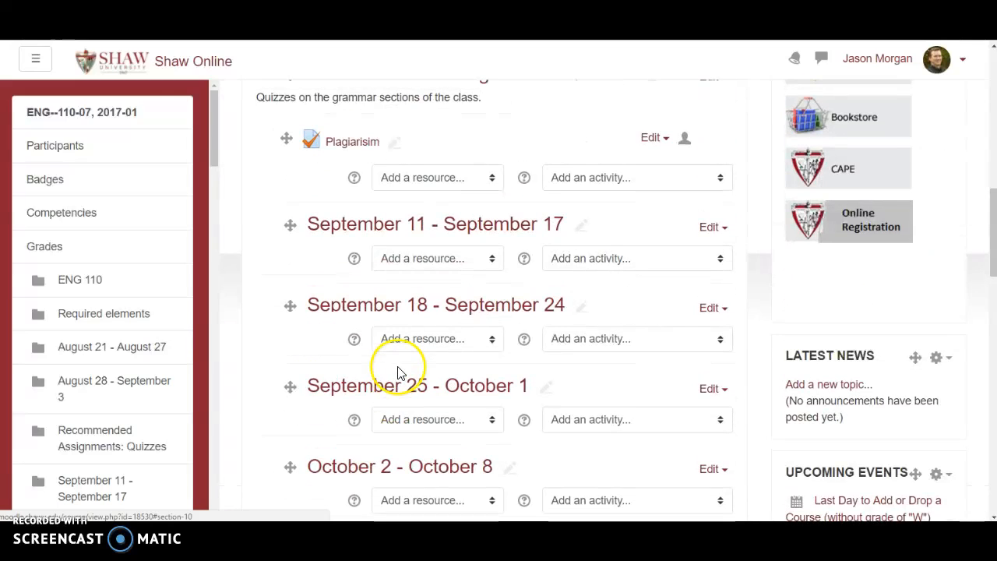
Move the Writing Project 3 file from Required elements to the top of the October 16 - October 22 section
scroll(367, 233, "up", 3)
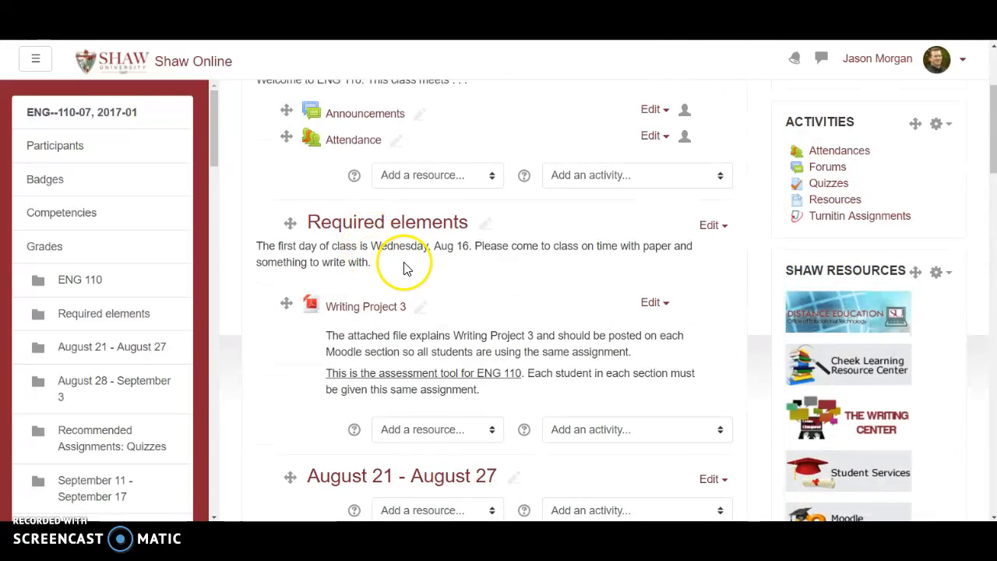
scroll(343, 269, "down", 1)
left_click_drag(285, 241, 270, 265)
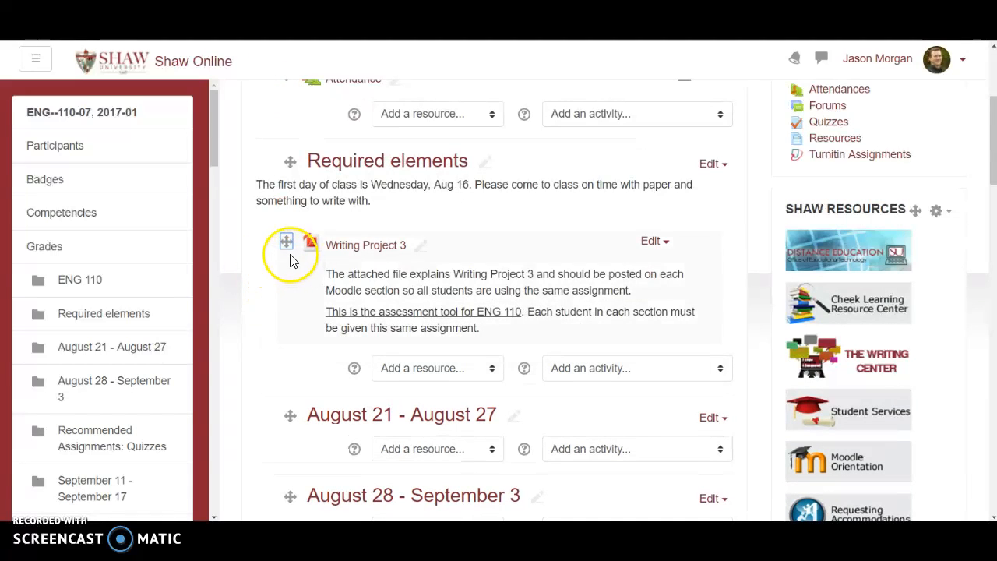
left_click(287, 243)
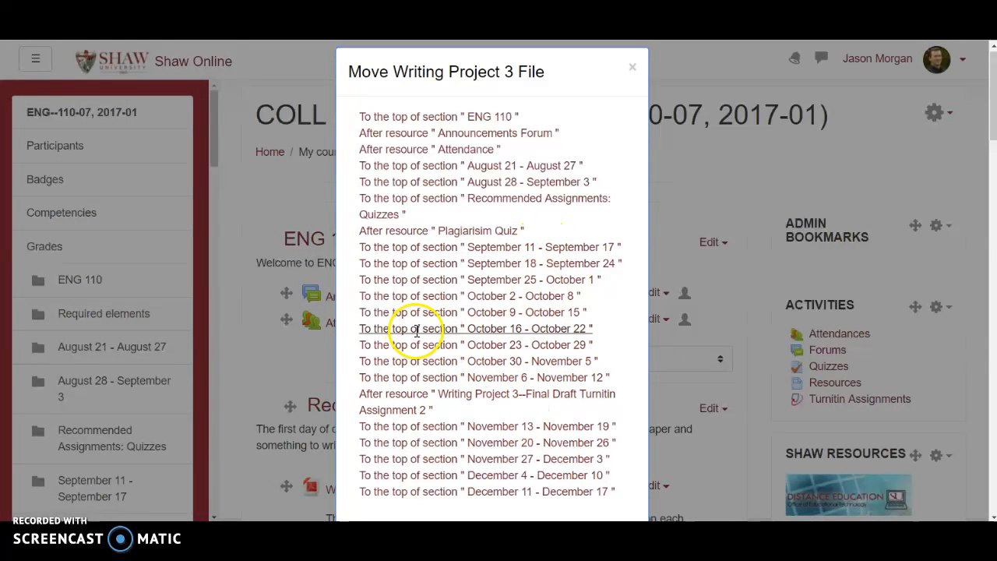
left_click(527, 331)
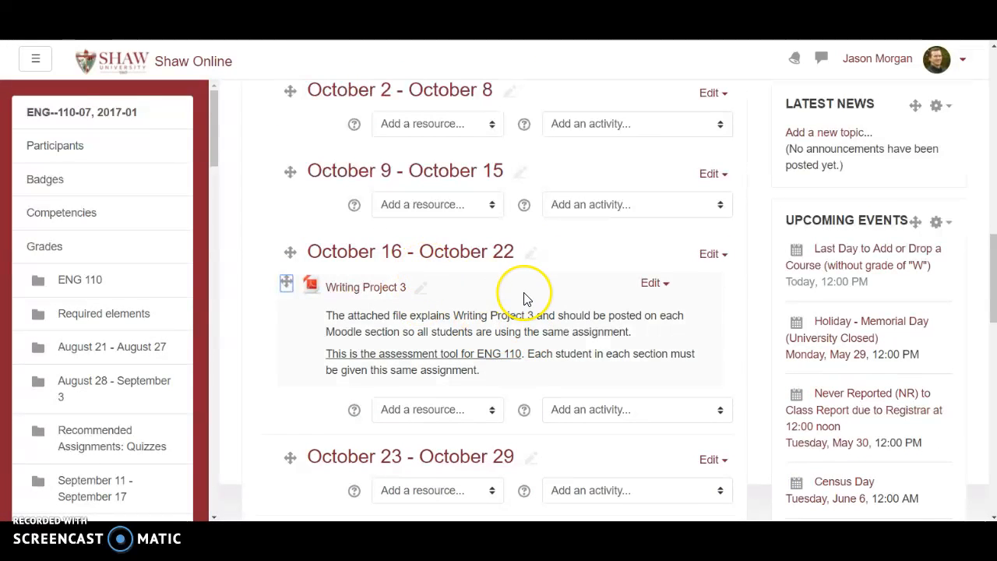
scroll(524, 297, "down", 5)
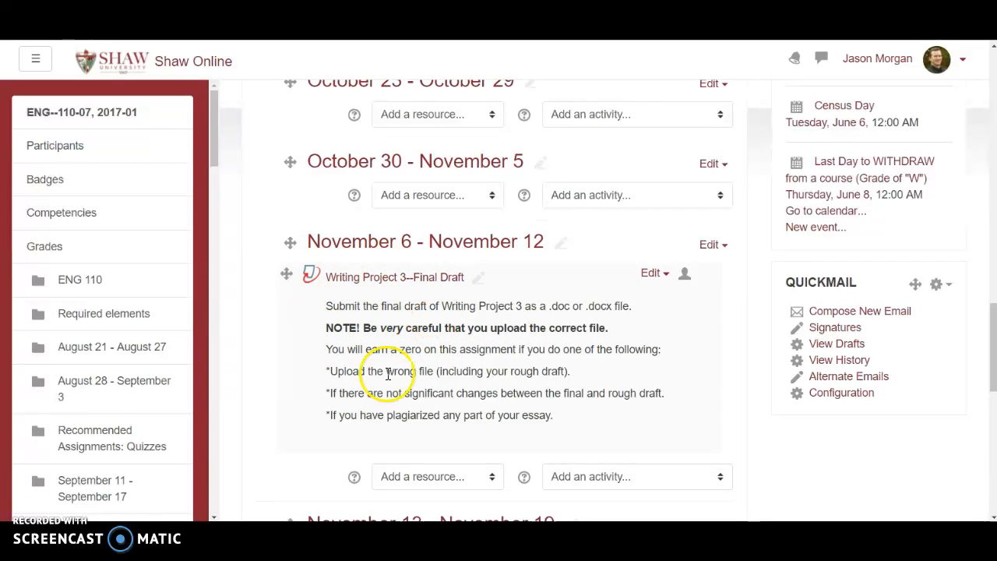
scroll(456, 319, "up", 4)
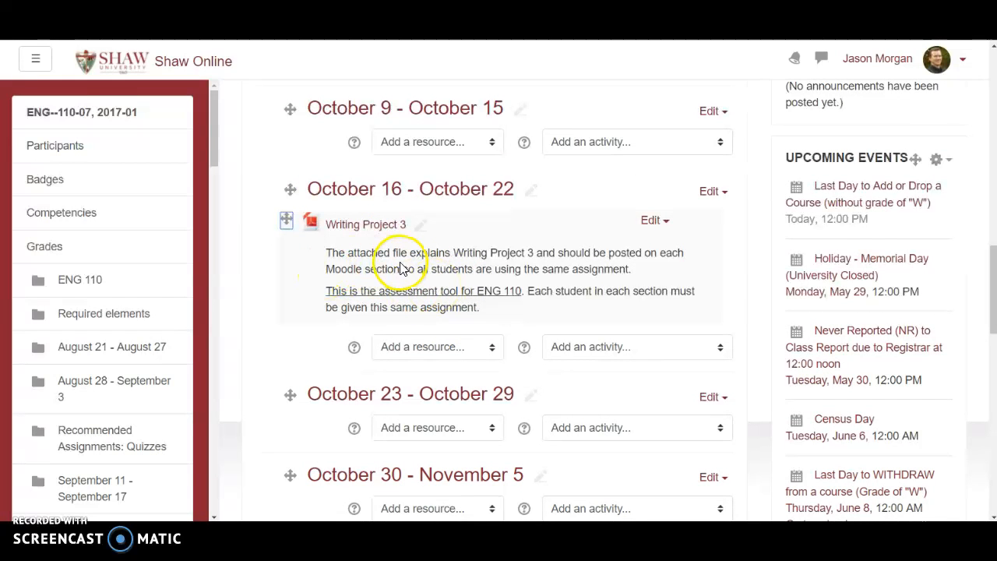
Delete the emptied Required elements section from the course and confirm the deletion
scroll(450, 276, "up", 10)
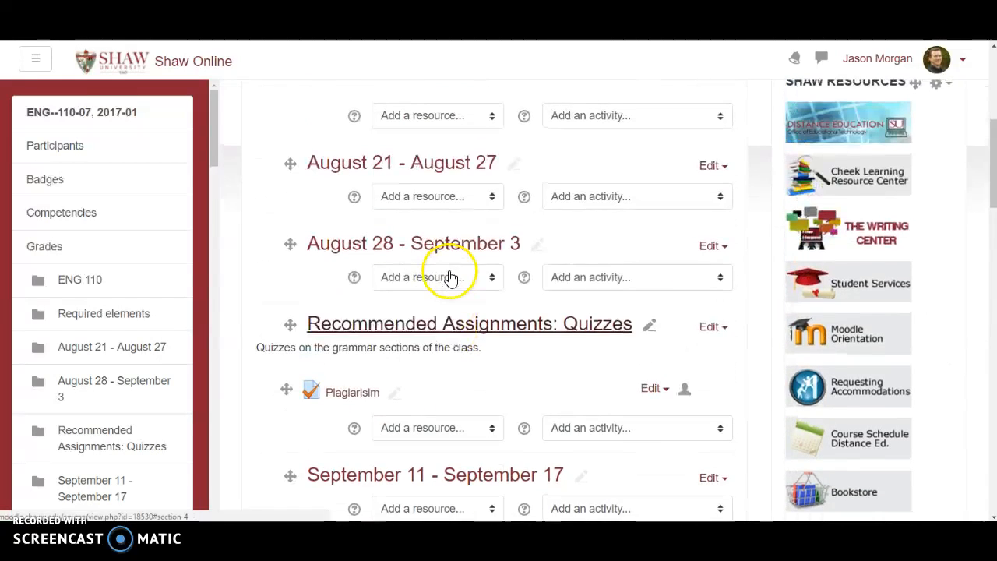
scroll(448, 273, "up", 5)
scroll(445, 268, "down", 3)
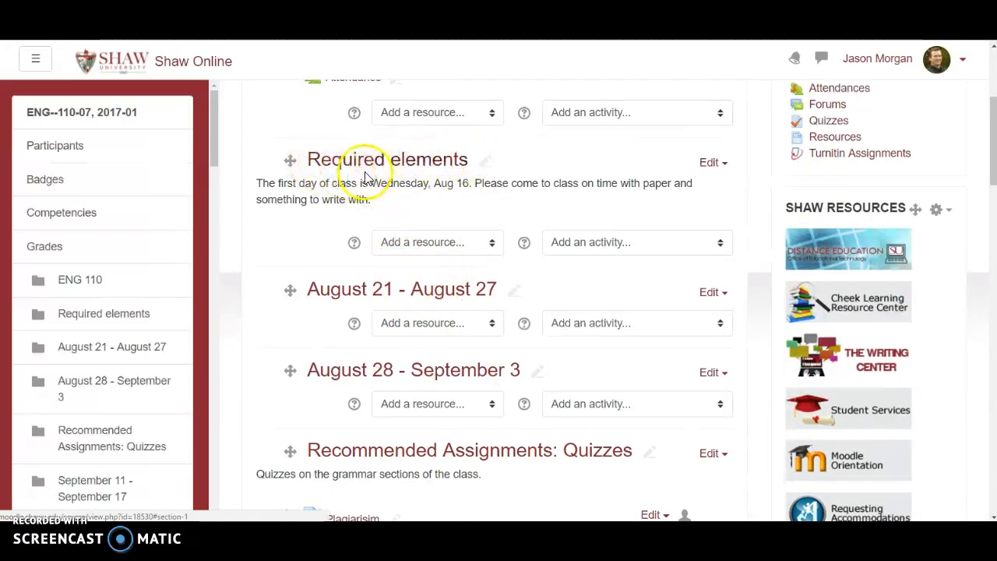
left_click(705, 167)
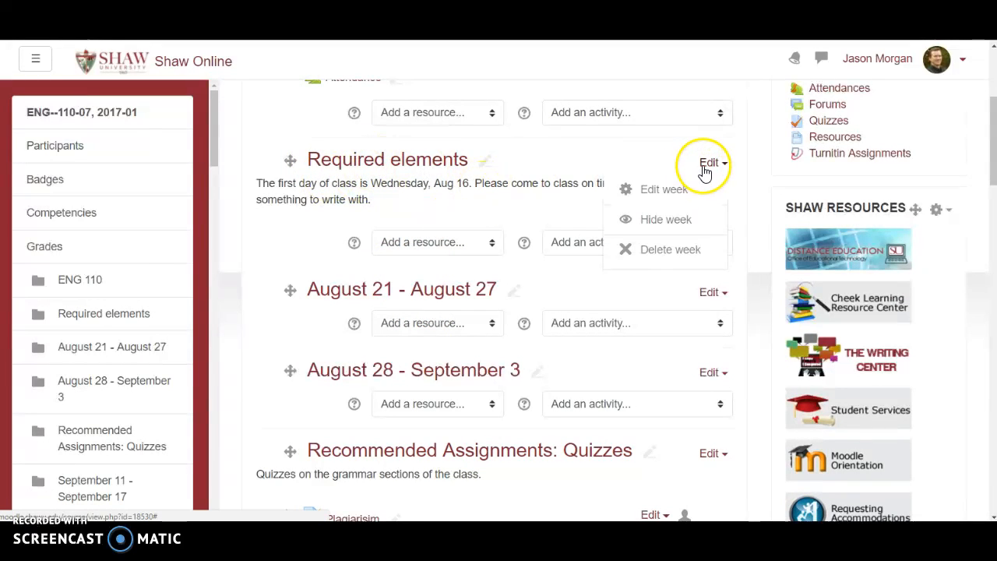
left_click(662, 257)
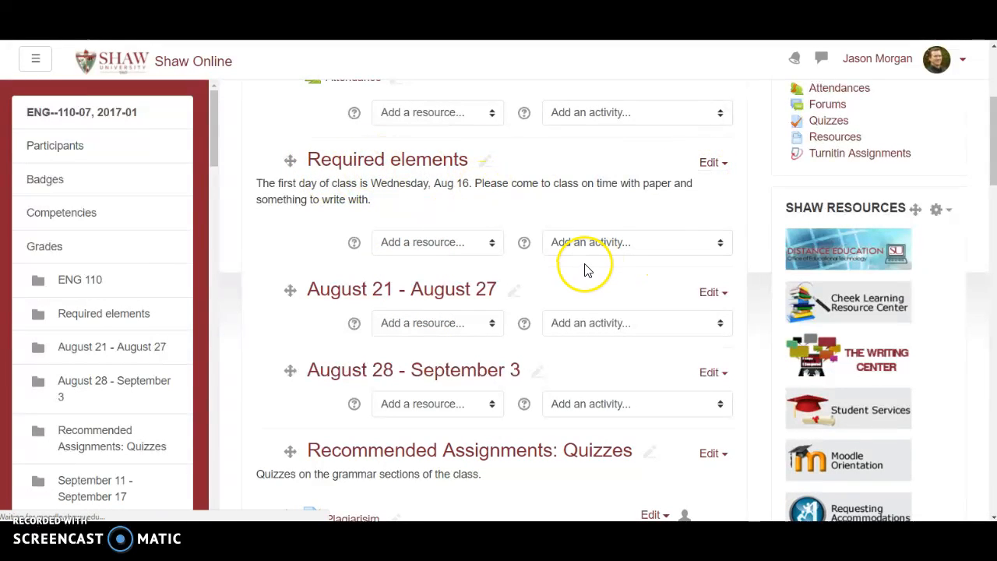
left_click(738, 415)
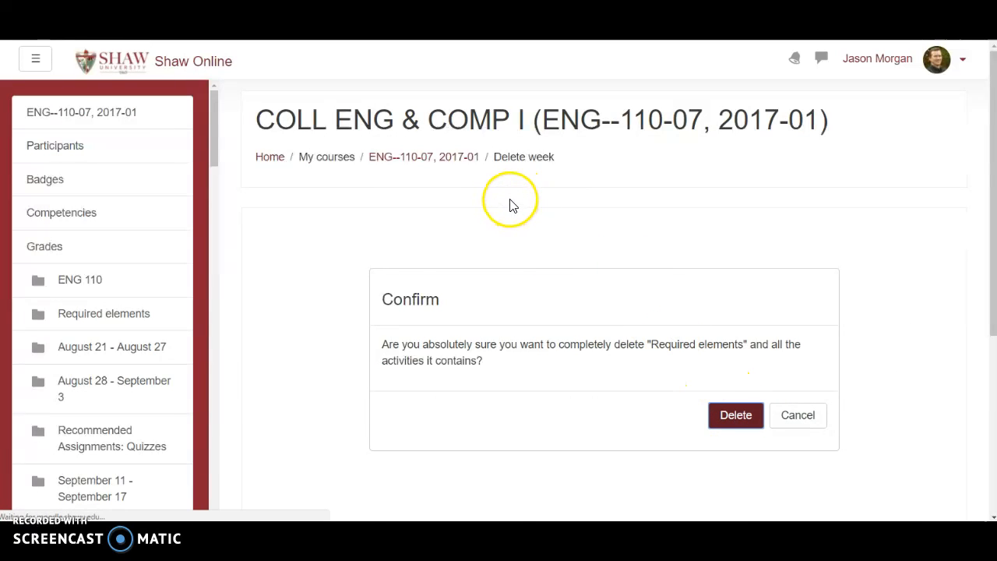
Move the Plagiarisim quiz from Recommended Assignments: Quizzes into the August 21 - August 27 section
scroll(489, 195, "down", 8)
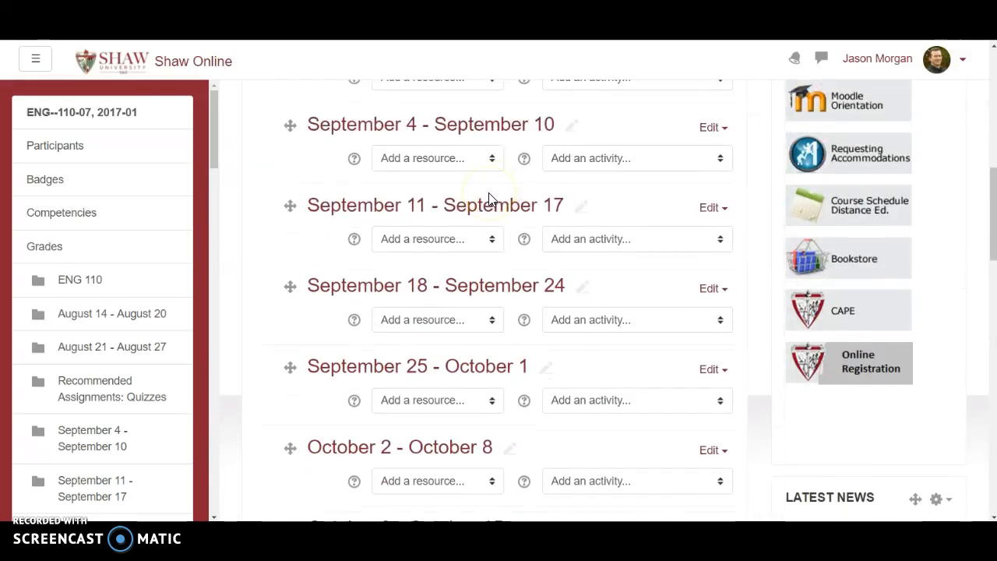
scroll(489, 197, "up", 4)
scroll(479, 207, "down", 2)
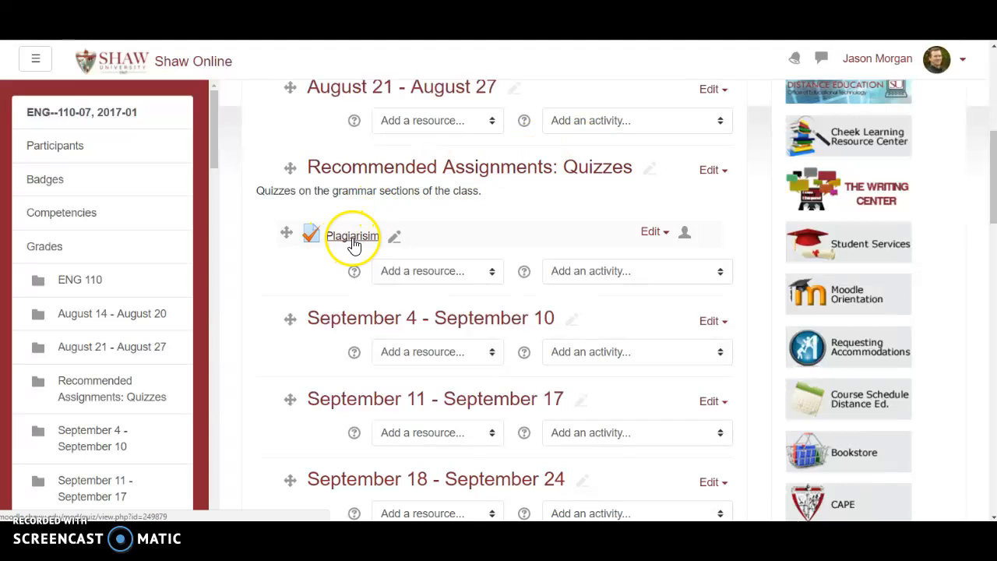
scroll(445, 211, "up", 5)
scroll(440, 257, "down", 3)
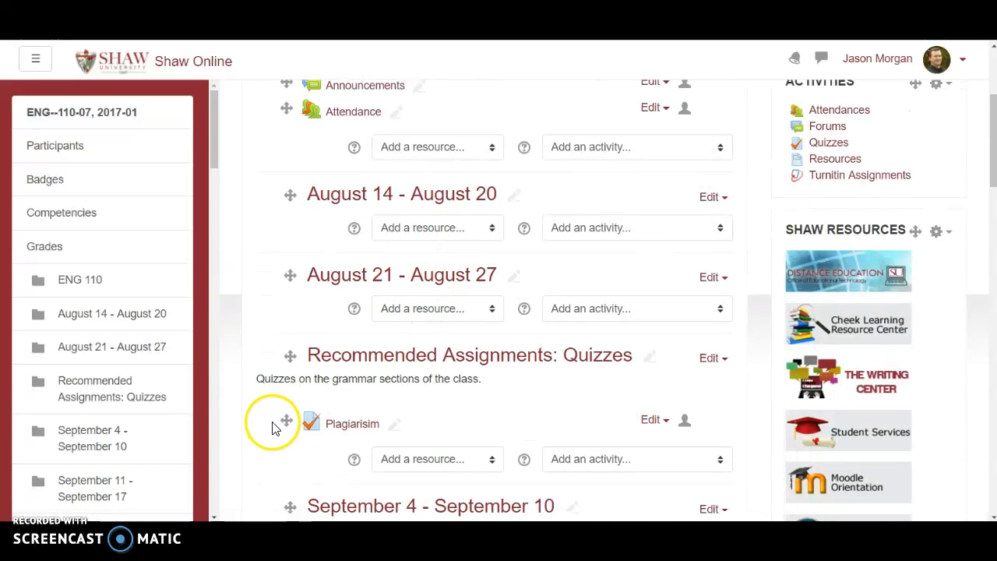
left_click_drag(289, 418, 361, 292)
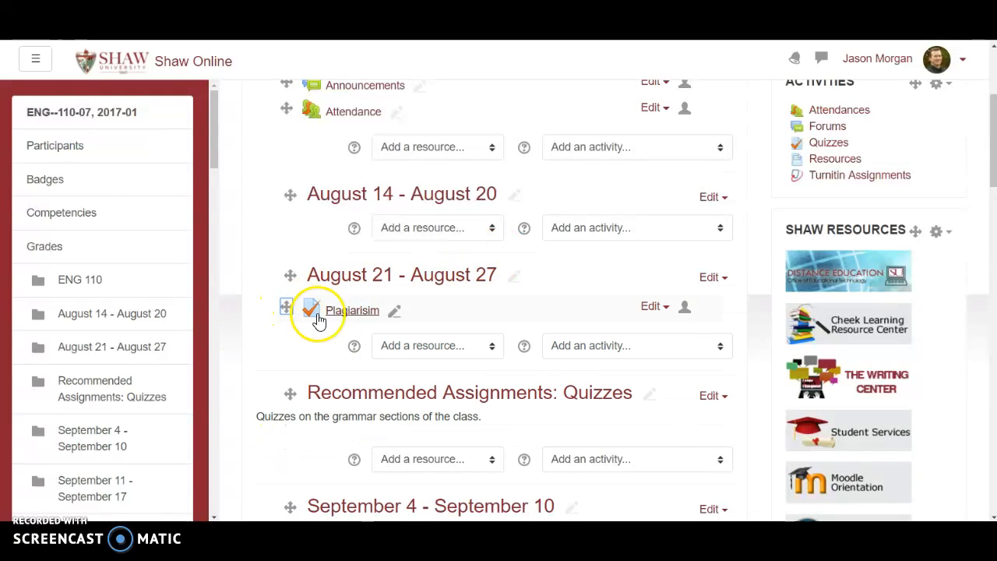
Delete the emptied Recommended Assignments: Quizzes section and confirm the deletion
scroll(543, 358, "down", 2)
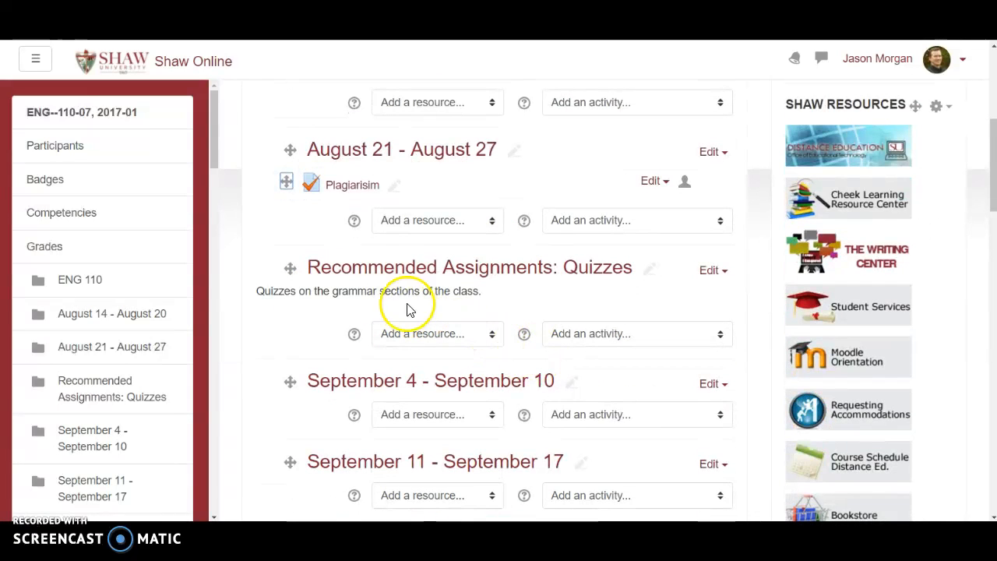
left_click(708, 270)
left_click(663, 356)
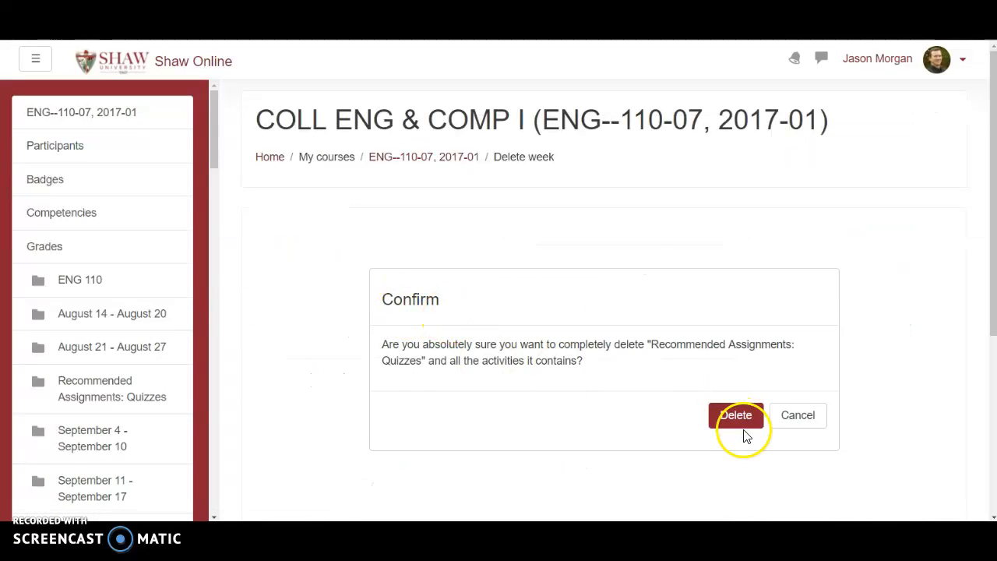
left_click(736, 415)
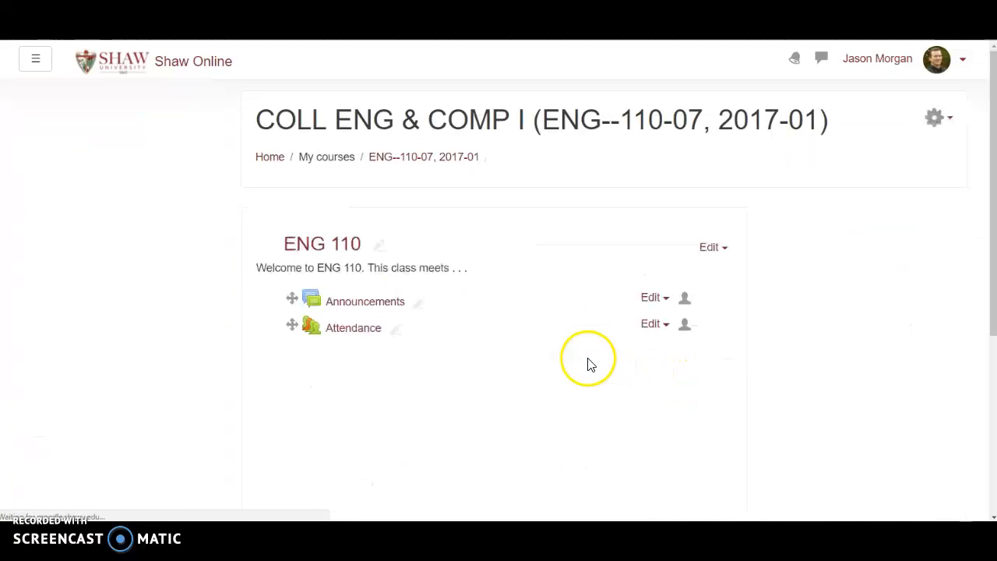
scroll(481, 288, "down", 5)
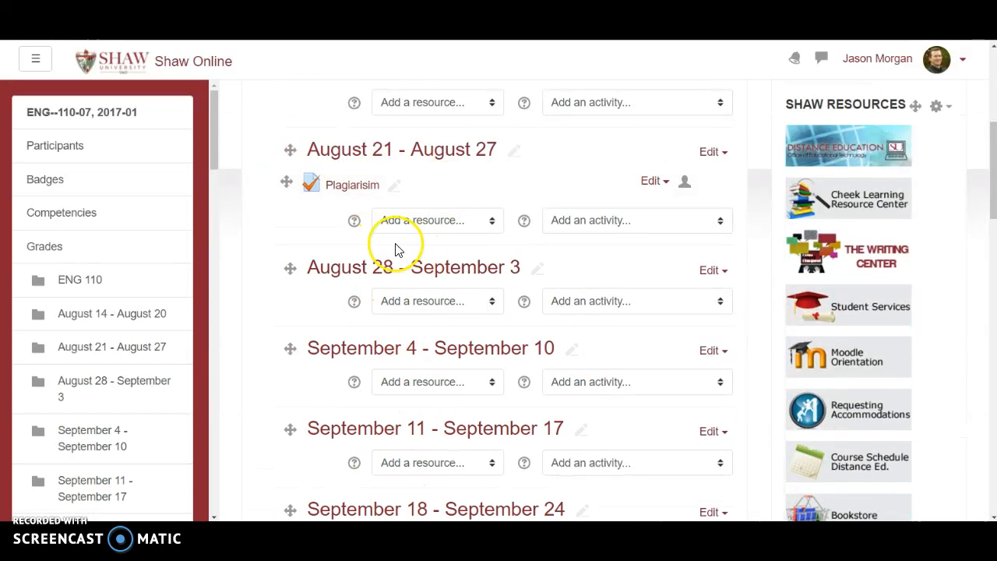
Turn off course editing and switch the role to Student to preview the course
scroll(643, 215, "up", 4)
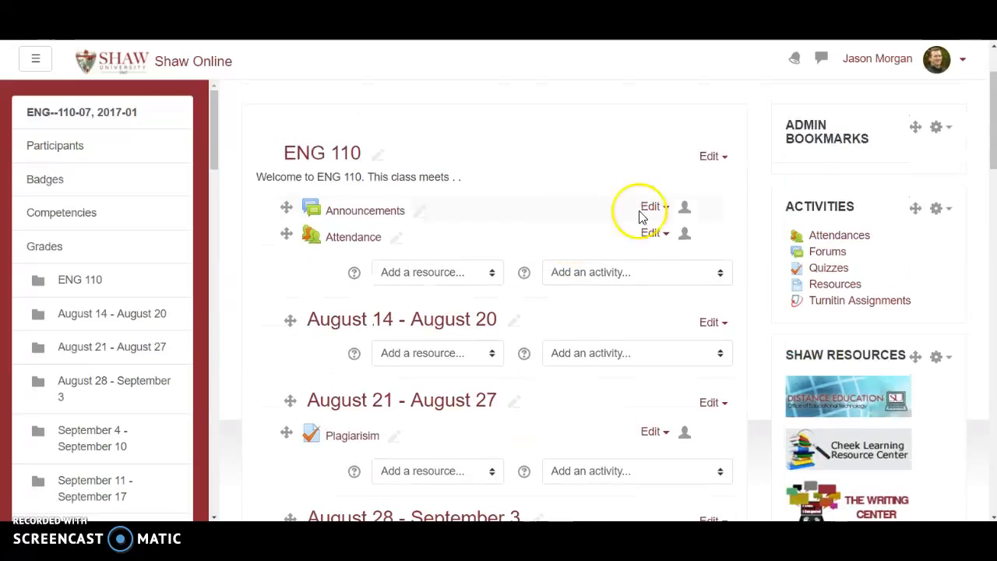
scroll(812, 213, "up", 1)
left_click(934, 117)
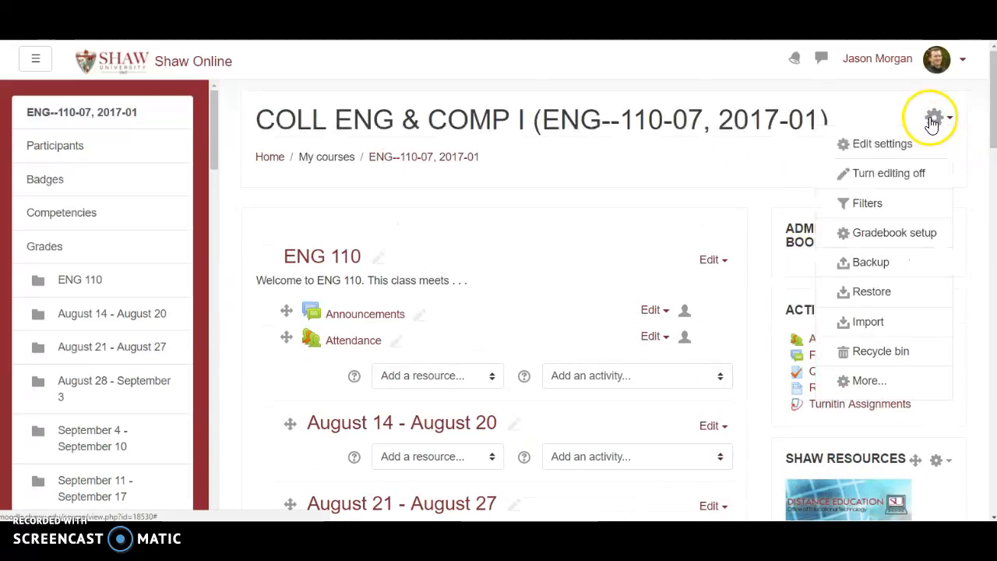
left_click(902, 172)
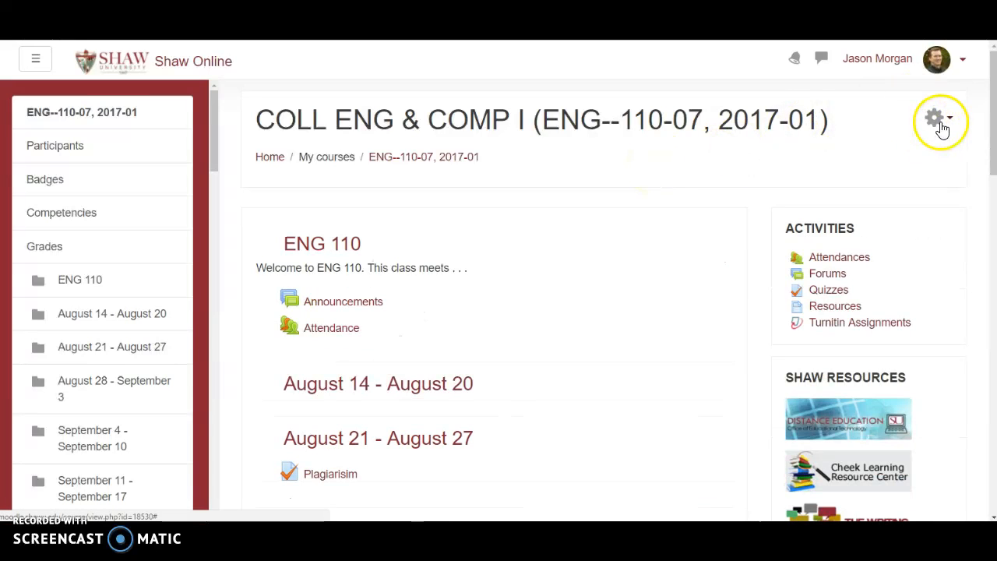
left_click(963, 67)
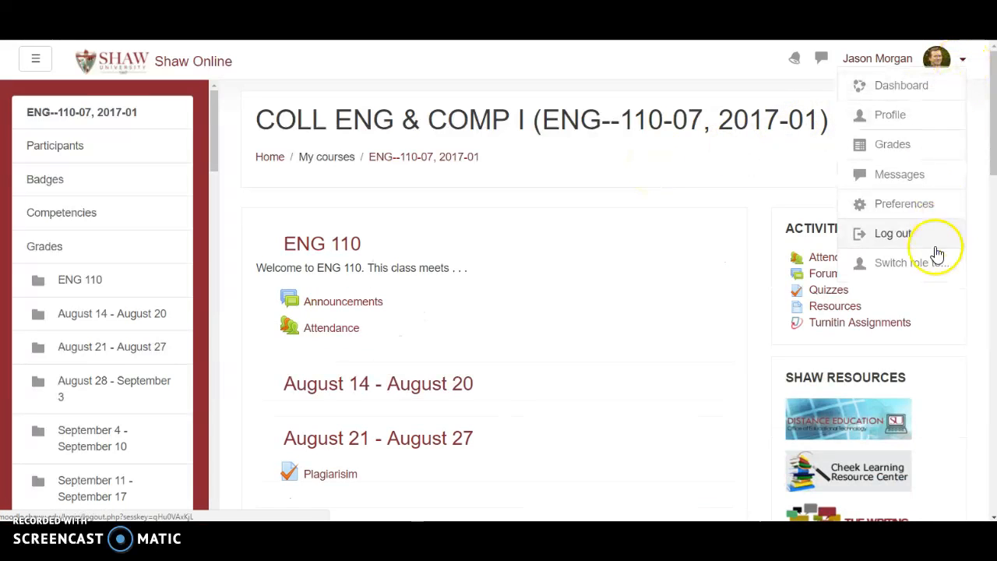
left_click(908, 262)
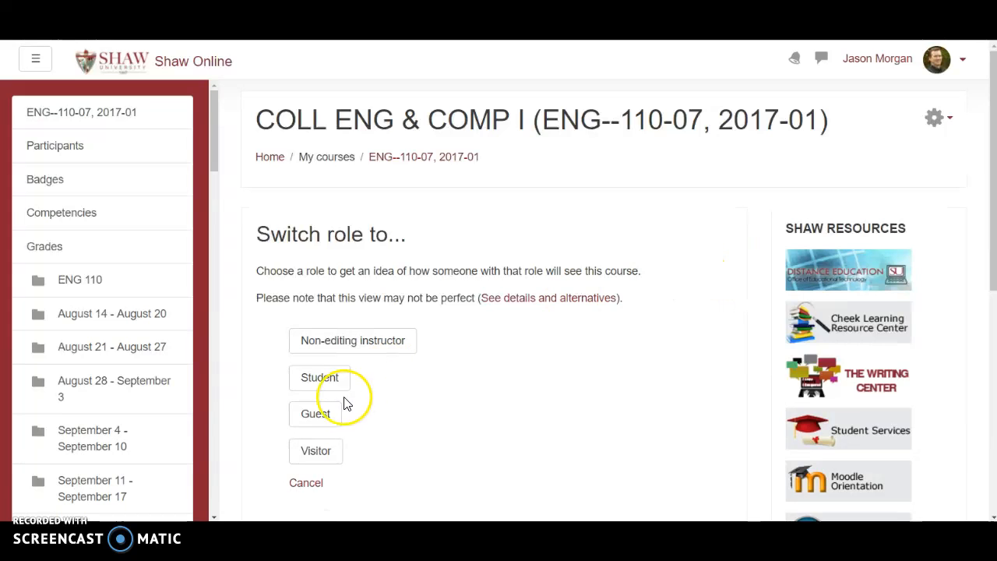
left_click(321, 380)
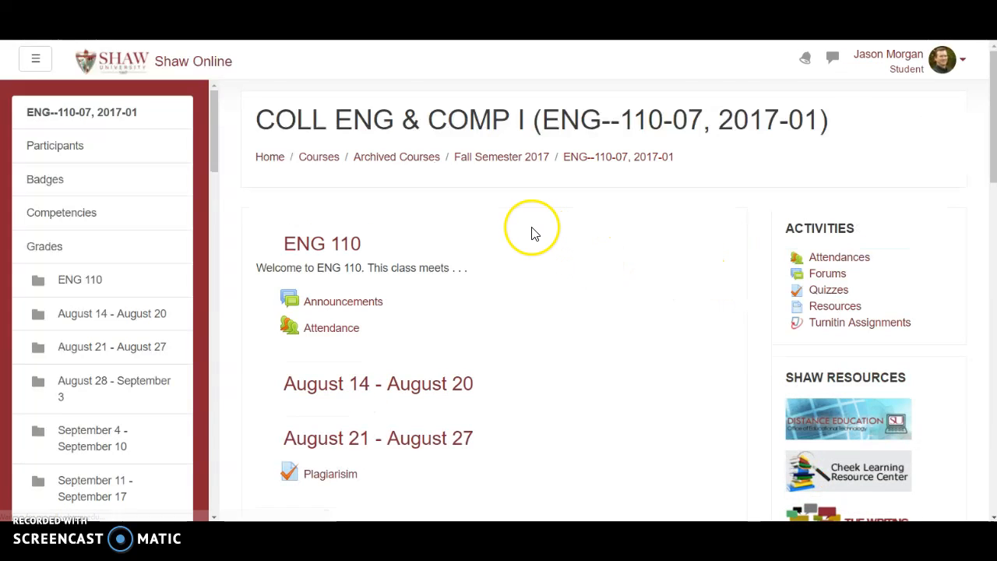
Open the Plagiarisim quiz in the student view to check its closing date, and go back to the course page
scroll(545, 226, "down", 3)
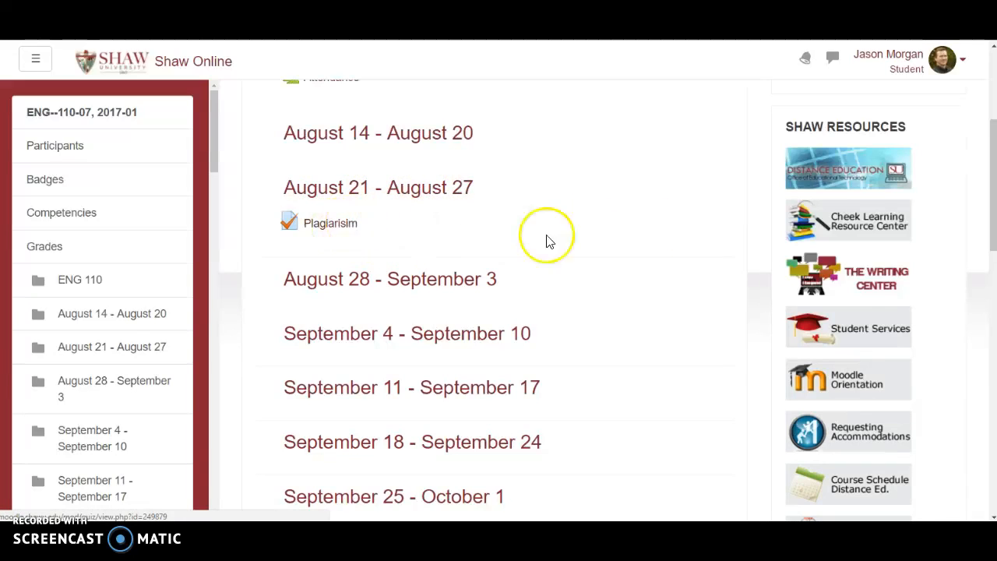
left_click(335, 227)
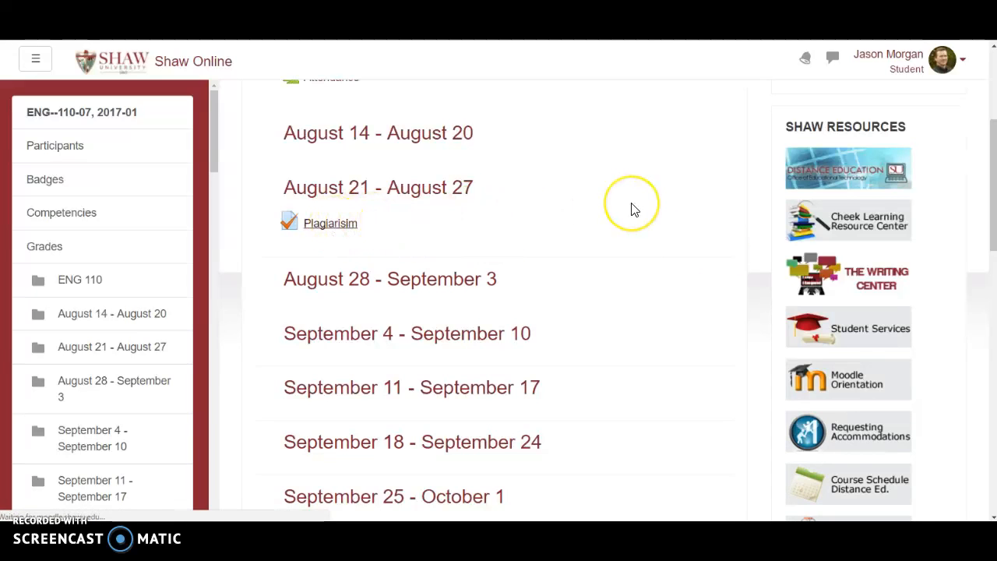
scroll(701, 214, "down", 2)
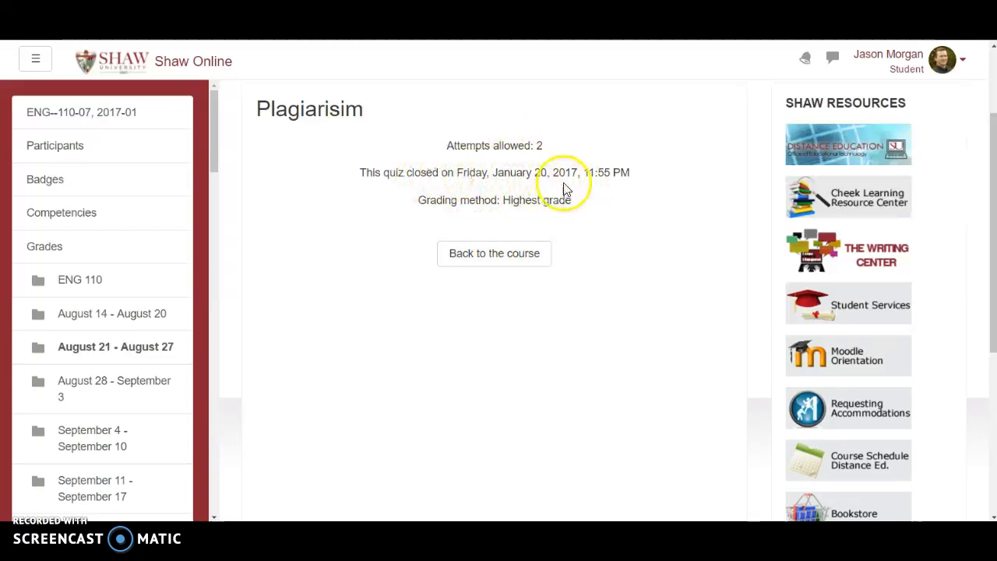
scroll(454, 205, "up", 2)
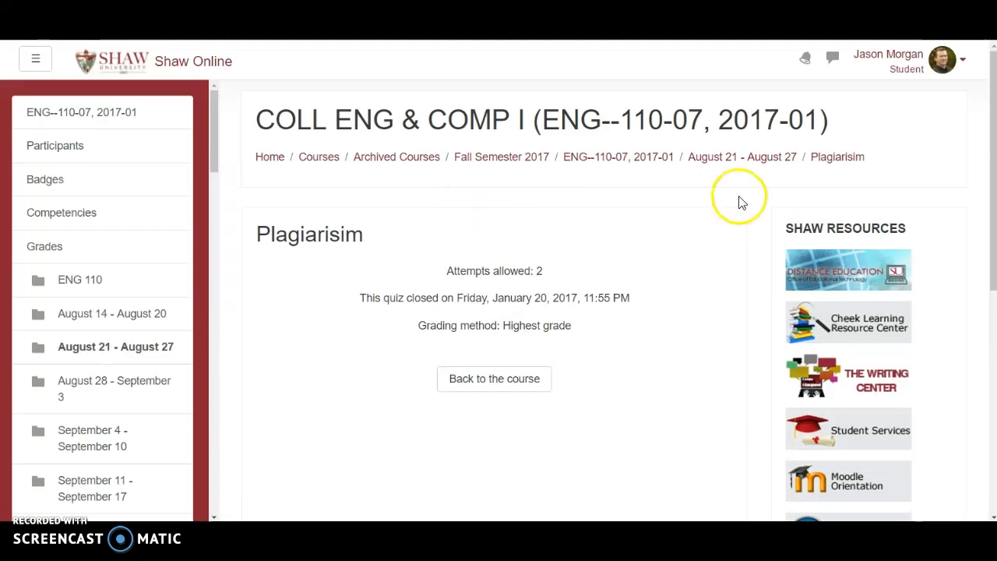
left_click(748, 168)
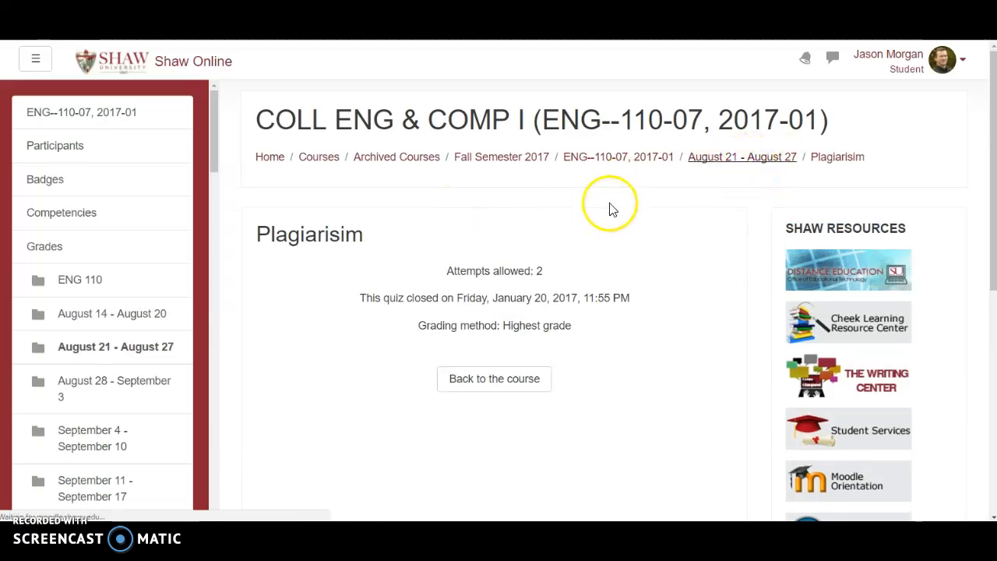
scroll(824, 138, "up", 5)
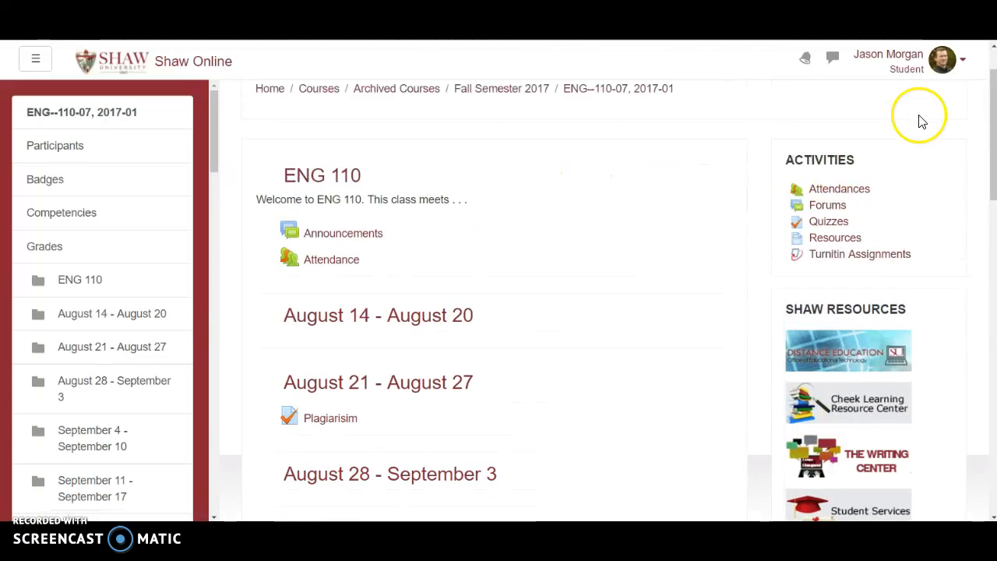
Return to the normal instructor role and turn course editing back on
left_click(960, 62)
left_click(868, 262)
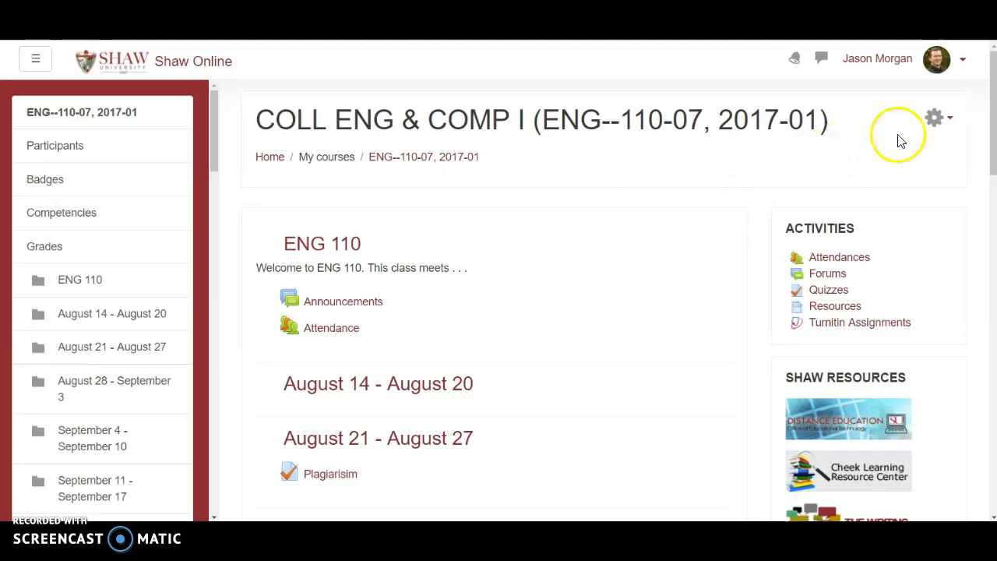
scroll(793, 168, "down", 2)
scroll(793, 167, "up", 2)
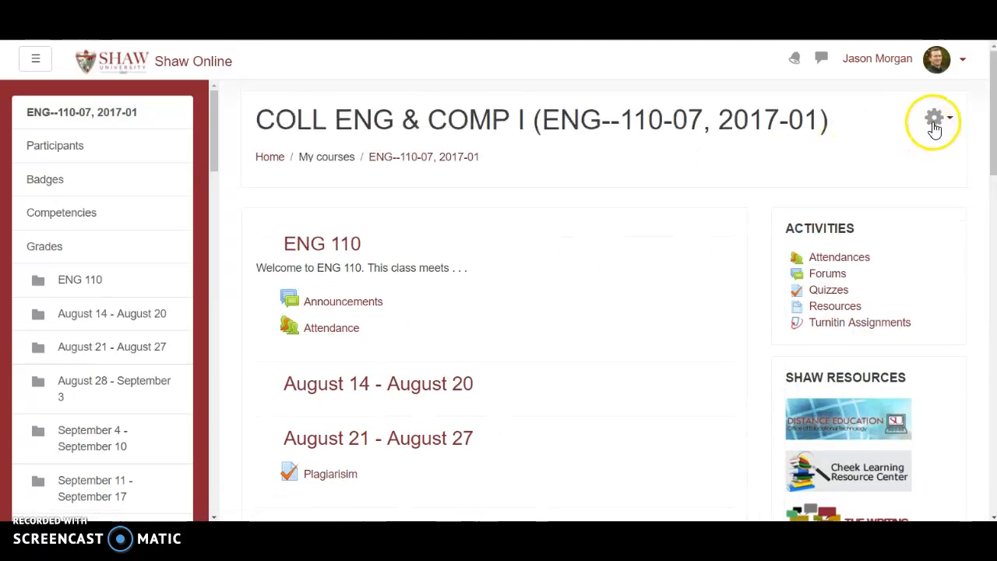
left_click(934, 118)
left_click(888, 174)
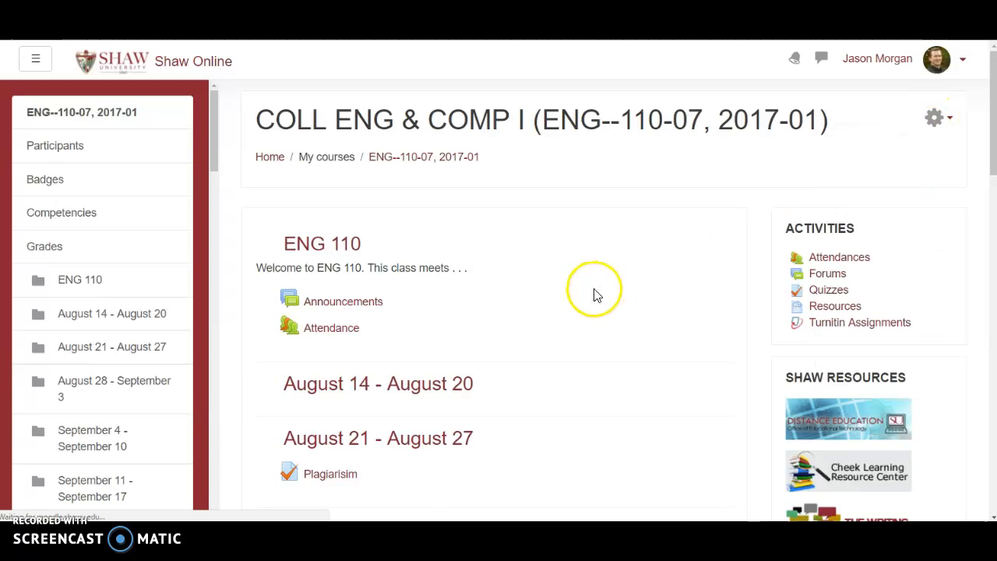
scroll(620, 214, "down", 4)
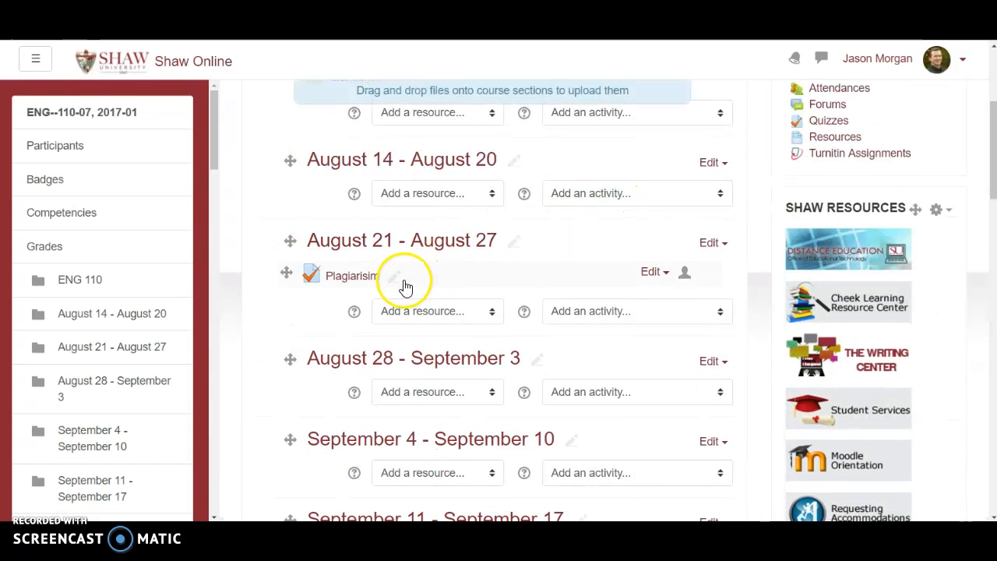
Open the Plagiarisim quiz in the August 21 - August 27 section for editing and expand its Timing settings
left_click(653, 272)
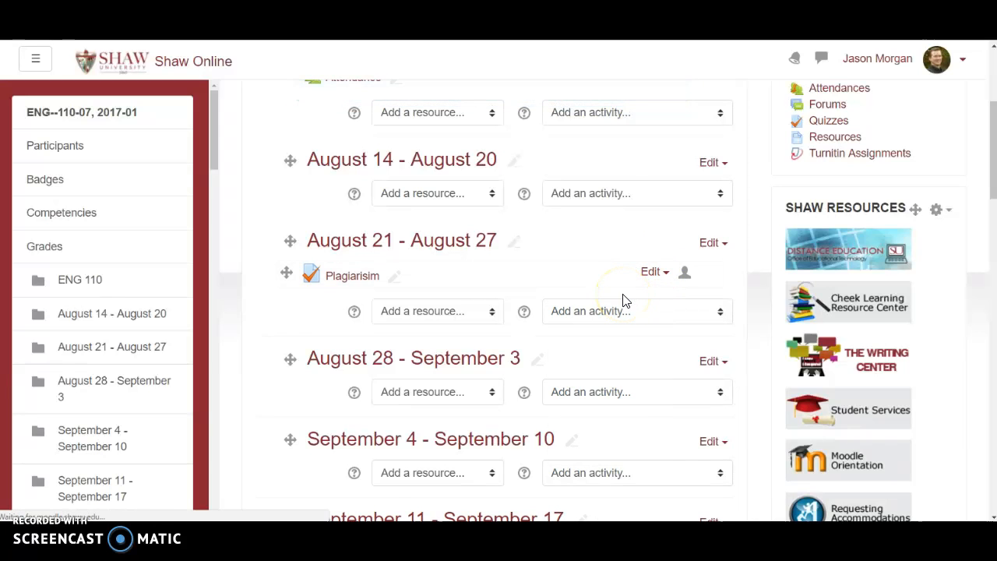
scroll(590, 249, "down", 1)
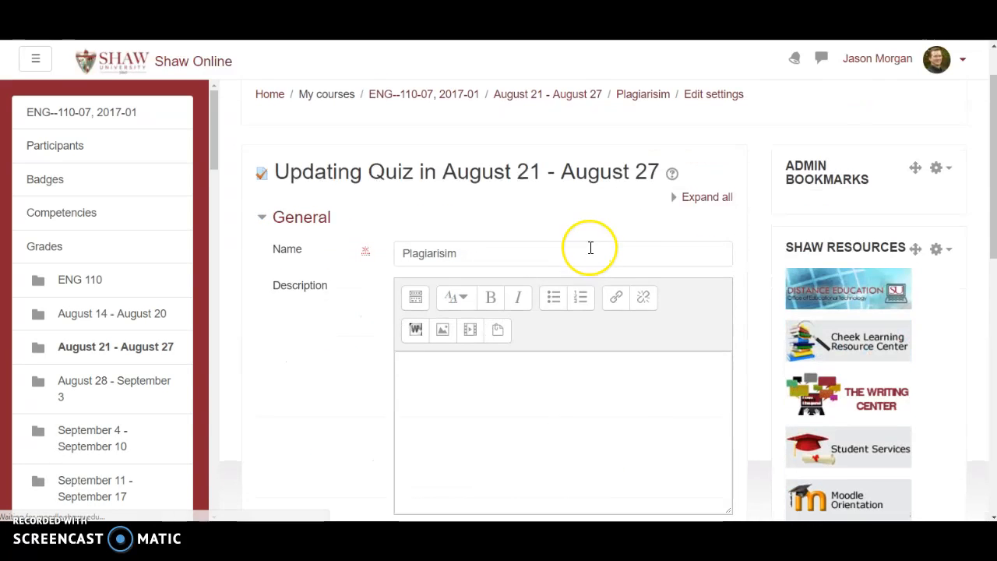
scroll(591, 247, "down", 2)
left_click(412, 244)
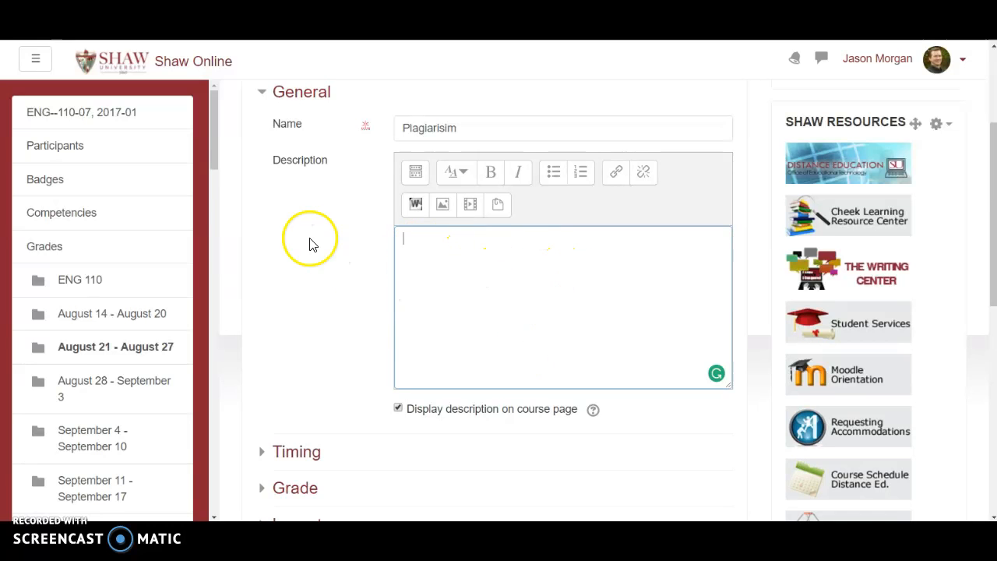
scroll(309, 244, "down", 3)
left_click(306, 262)
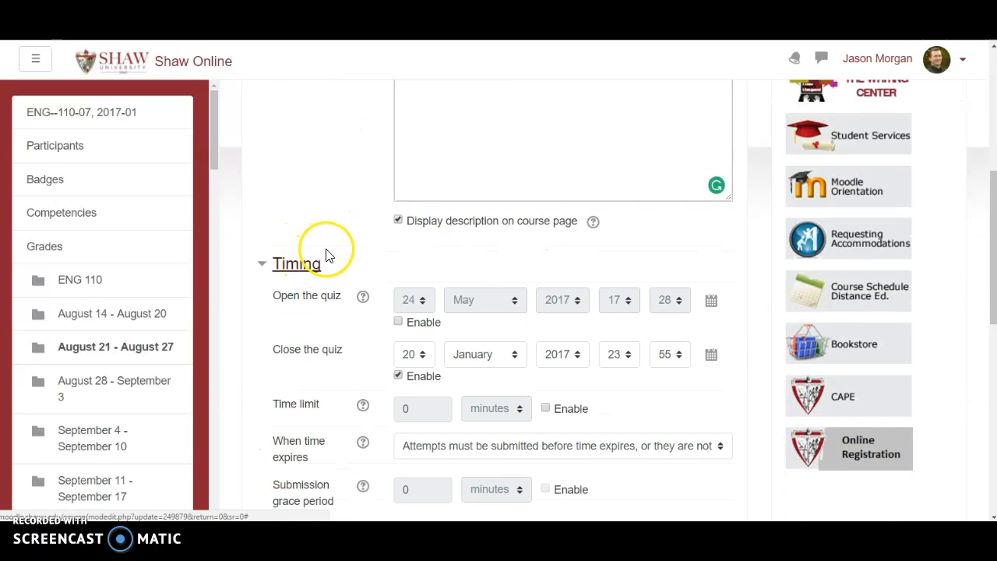
scroll(327, 255, "down", 2)
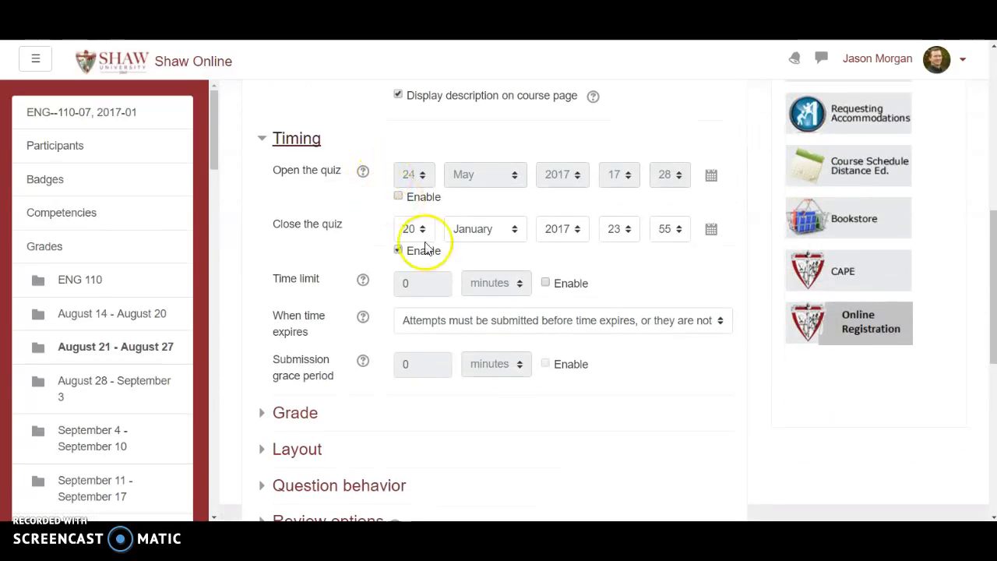
Switch to the ENG 110 syllabus in Word, check which week the plagiarism quiz is scheduled for, and return to the Moodle quiz settings
mouse_move(481, 510)
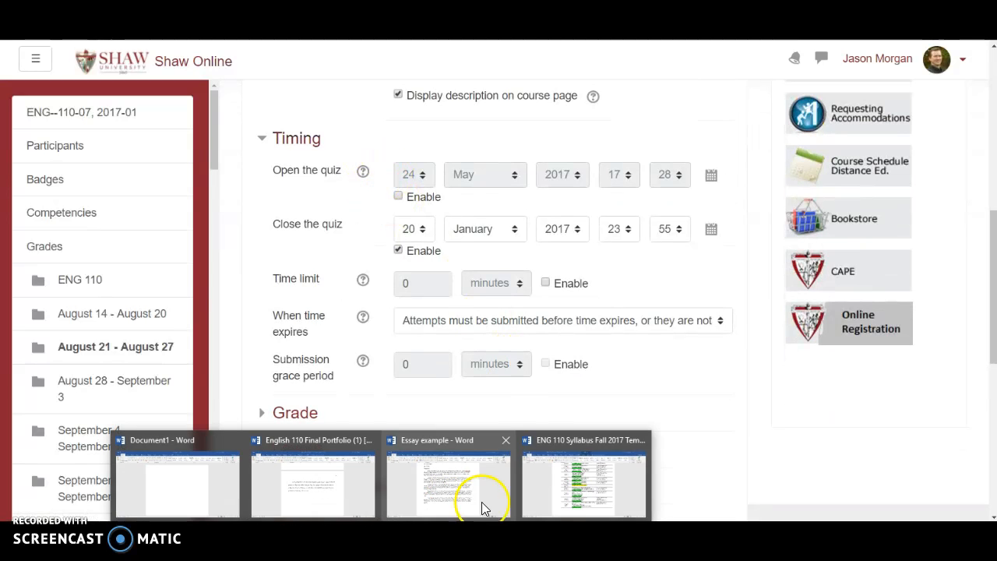
left_click(577, 484)
scroll(483, 244, "up", 5)
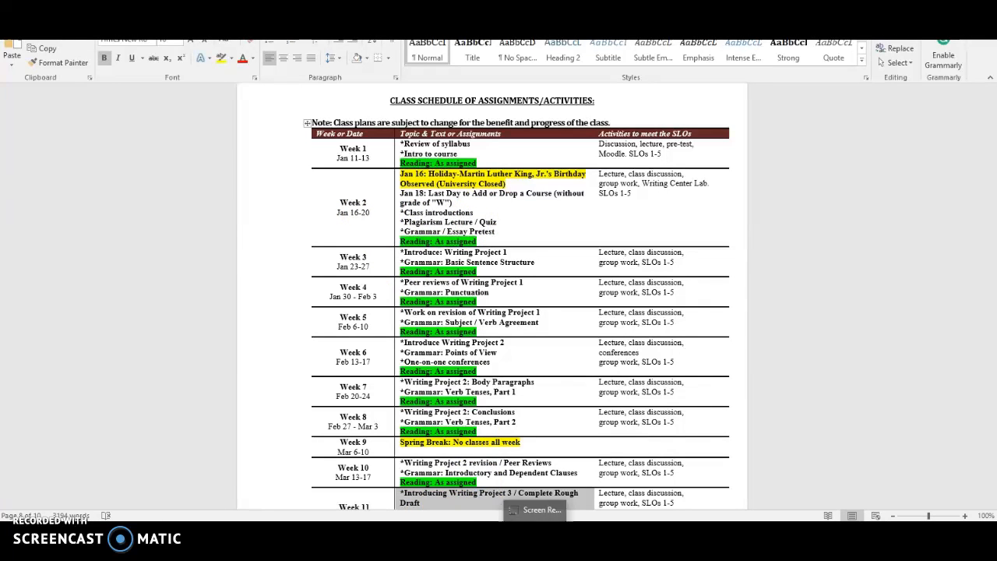
mouse_move(381, 532)
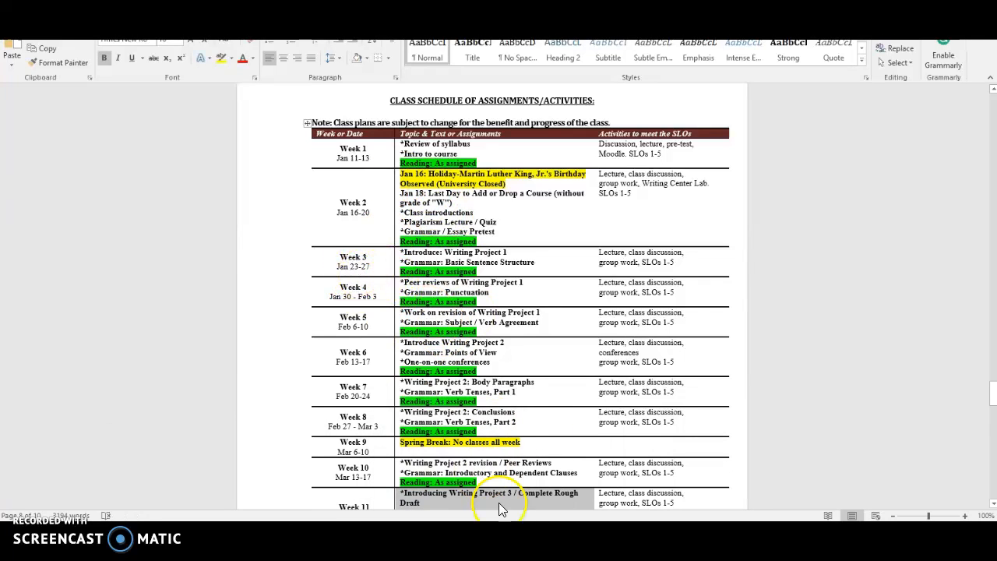
left_click(319, 533)
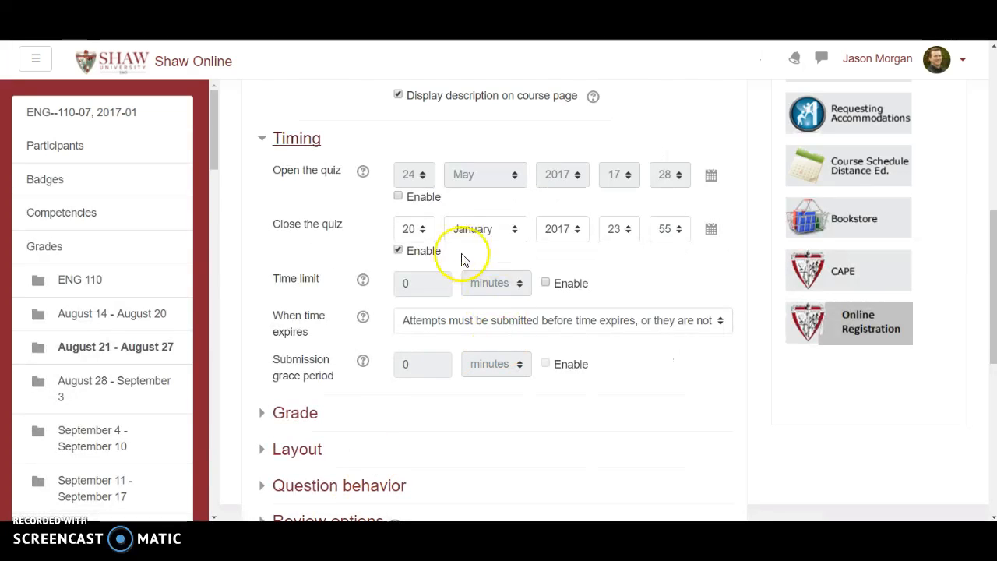
Set the quiz's closing date to 23 August 2017 at 23:55
left_click(422, 231)
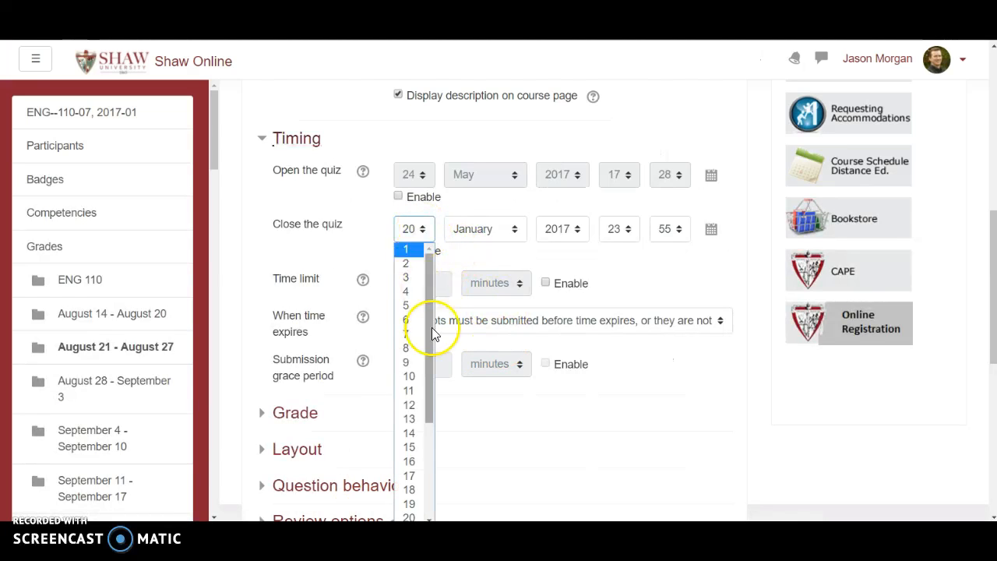
left_click_drag(430, 328, 429, 393)
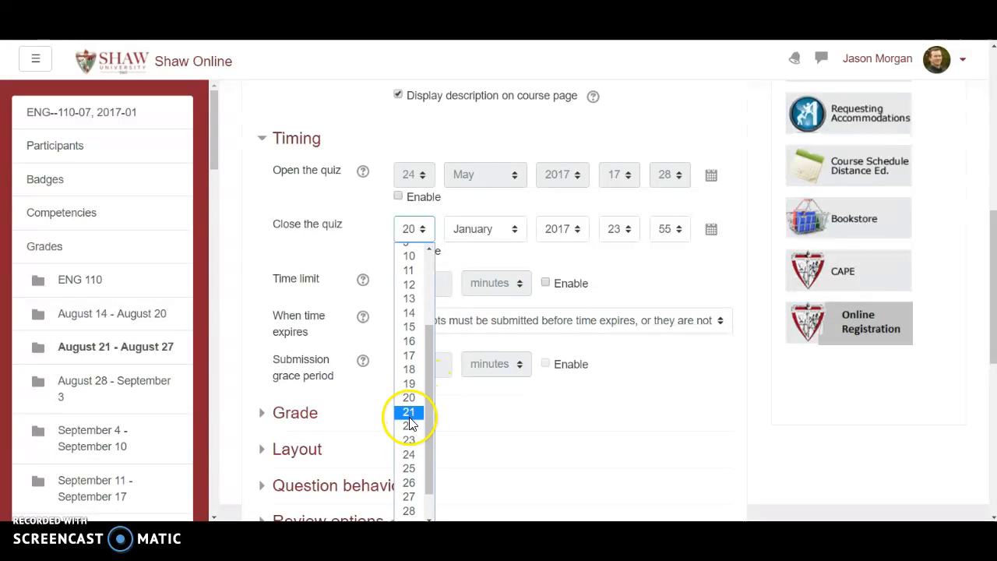
left_click(409, 444)
left_click(482, 234)
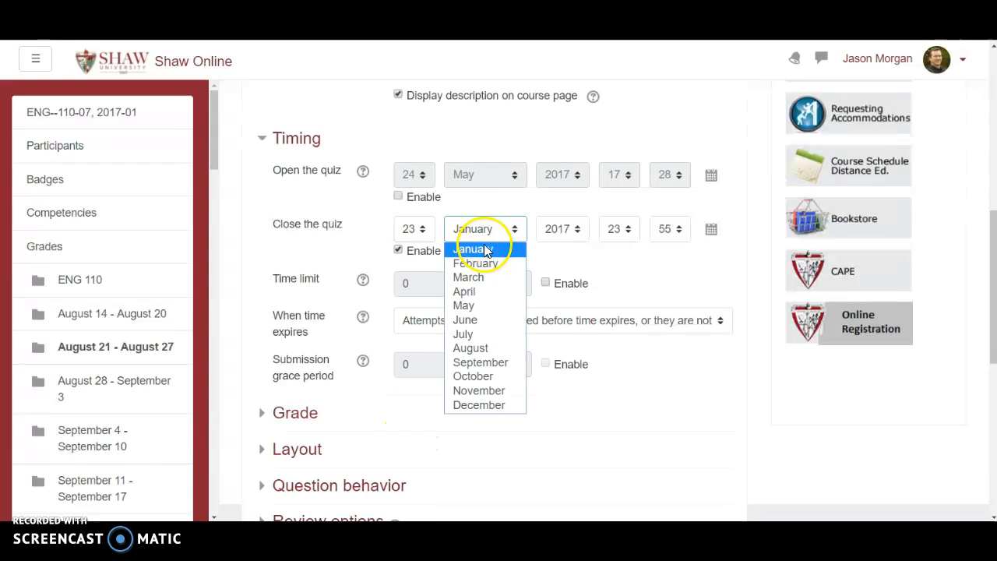
left_click(492, 345)
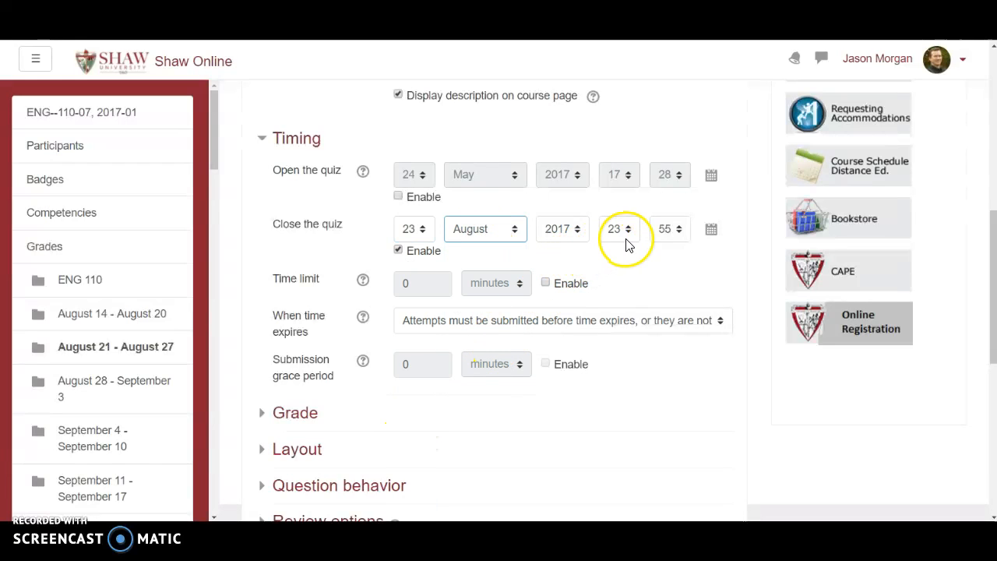
left_click(667, 229)
scroll(686, 436, "down", 2)
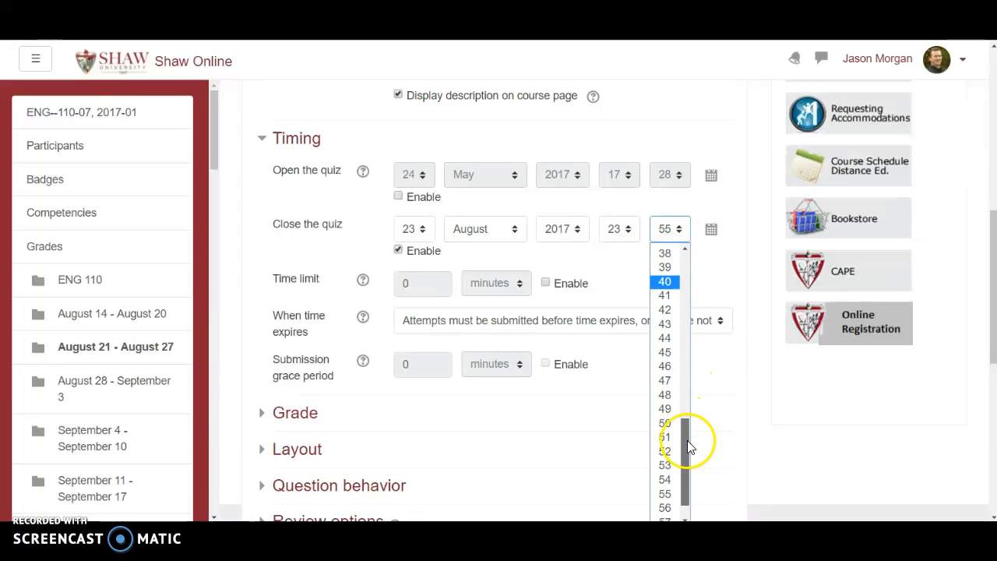
left_click(675, 460)
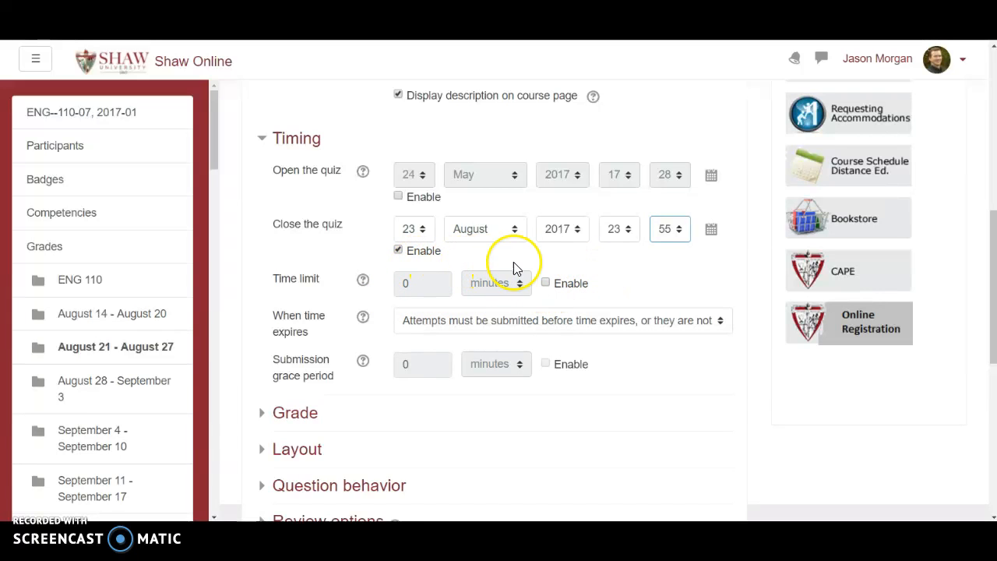
Expand the quiz's Grade settings and set attempts allowed to 2 with Highest grade as the grading method
scroll(424, 245, "up", 3)
scroll(429, 250, "down", 5)
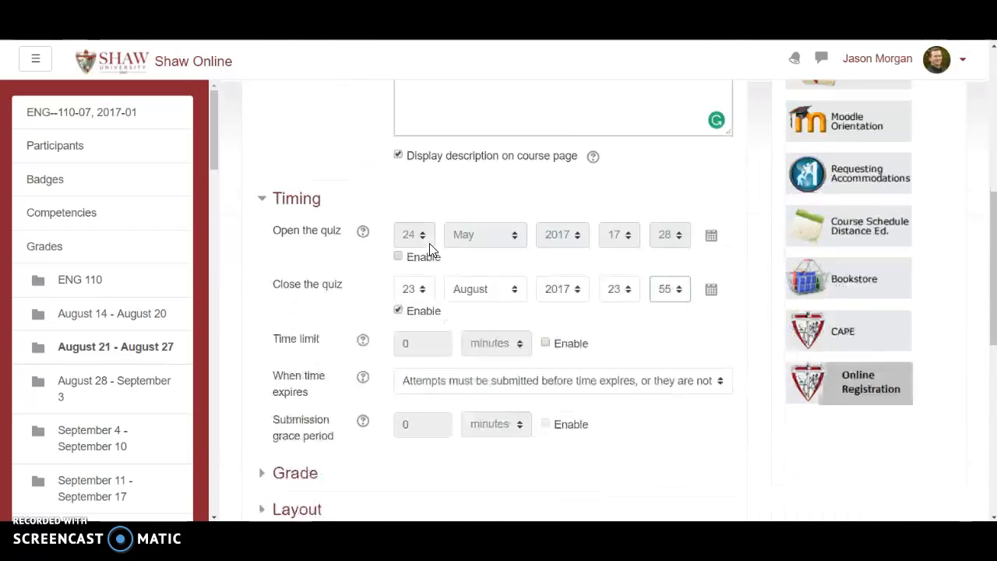
left_click(305, 288)
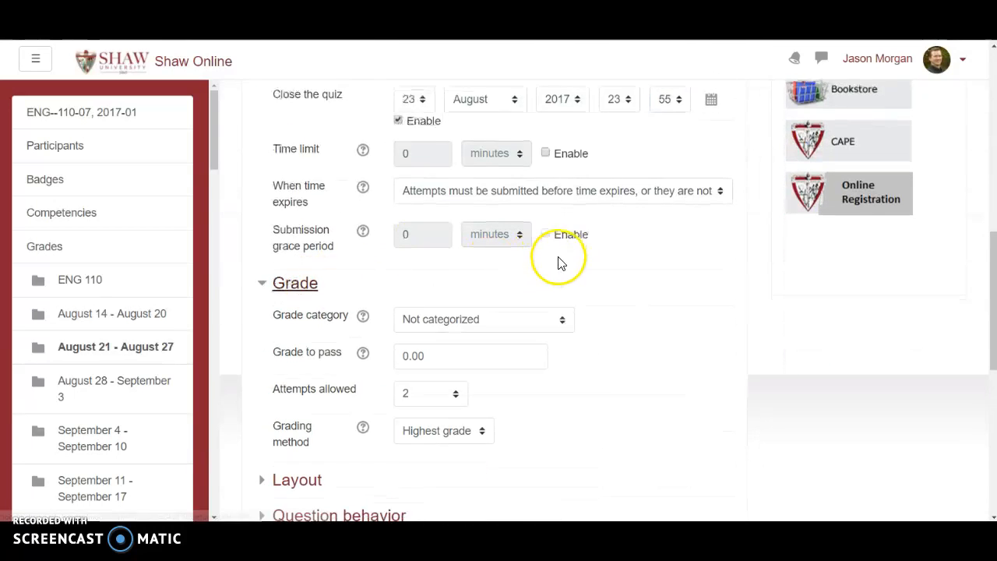
scroll(467, 280, "down", 2)
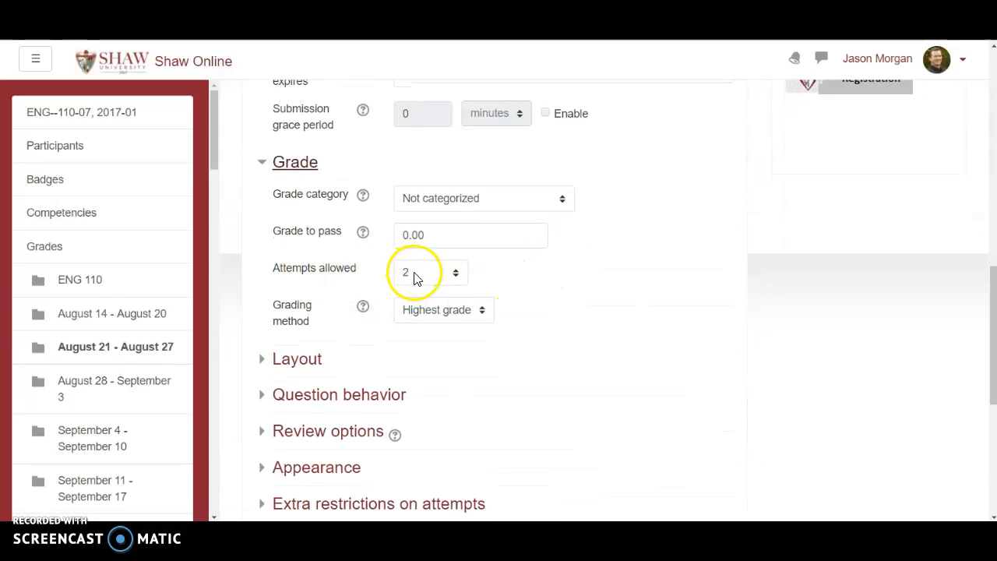
left_click(432, 316)
left_click(432, 328)
left_click(420, 281)
left_click(420, 308)
left_click(421, 281)
left_click(422, 293)
left_click(413, 280)
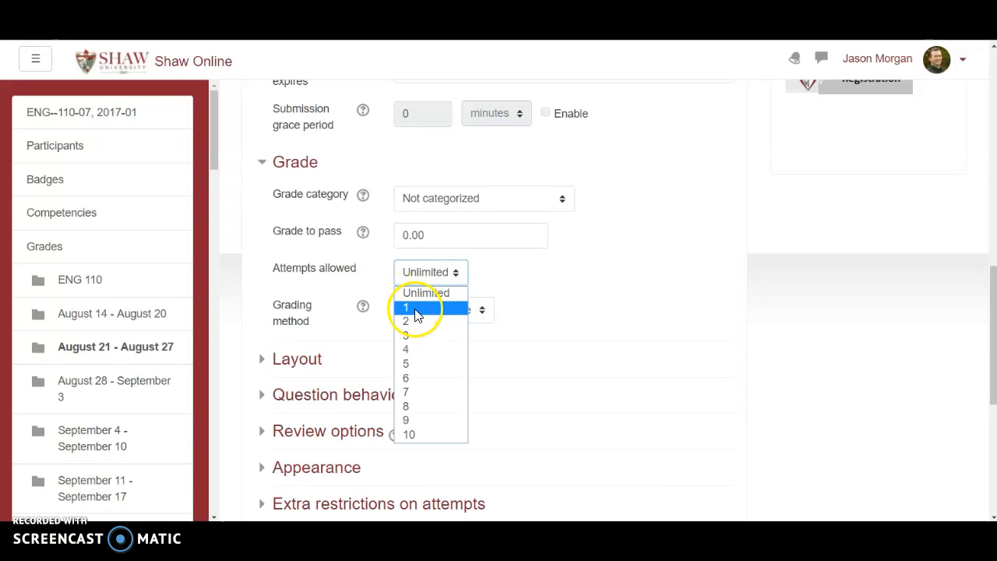
left_click(414, 321)
left_click(441, 312)
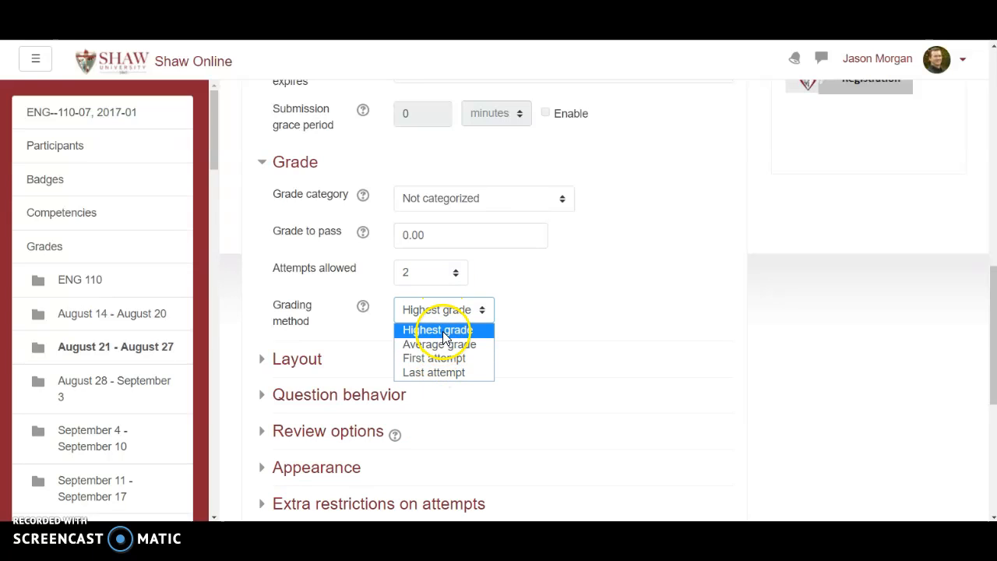
left_click(436, 330)
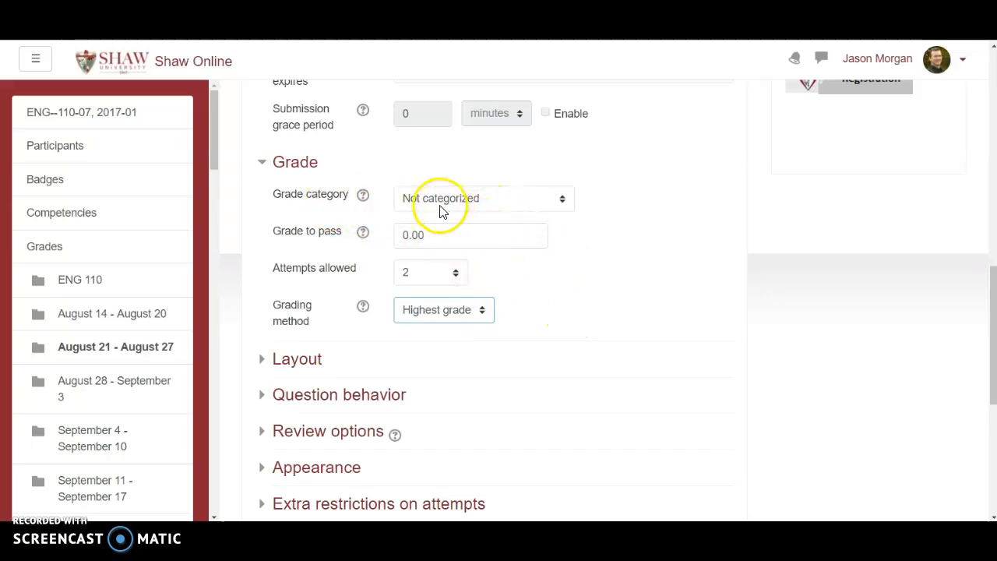
Assign the quiz to the grade category Quizzes and Assignments 20%
scroll(456, 250, "up", 1)
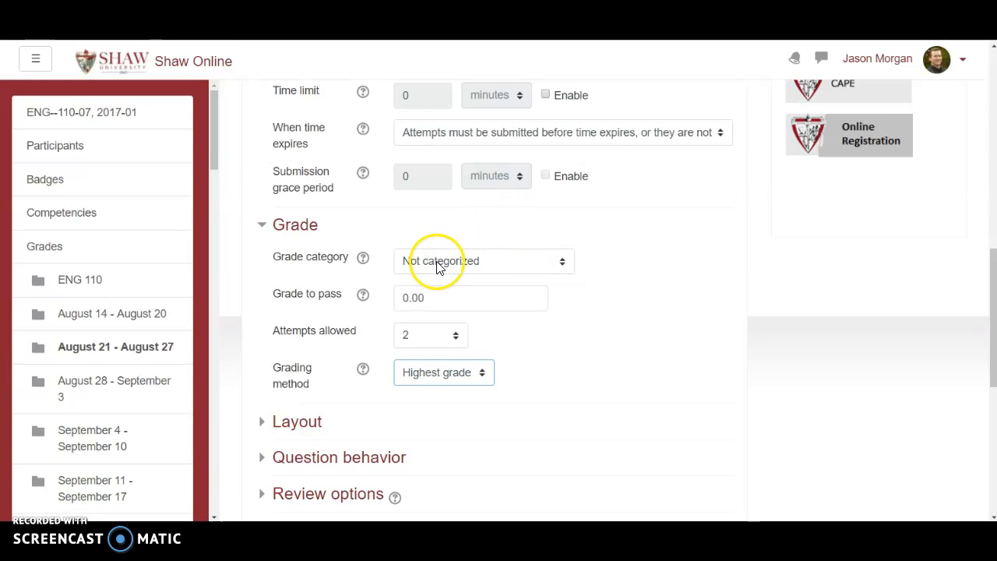
left_click(440, 267)
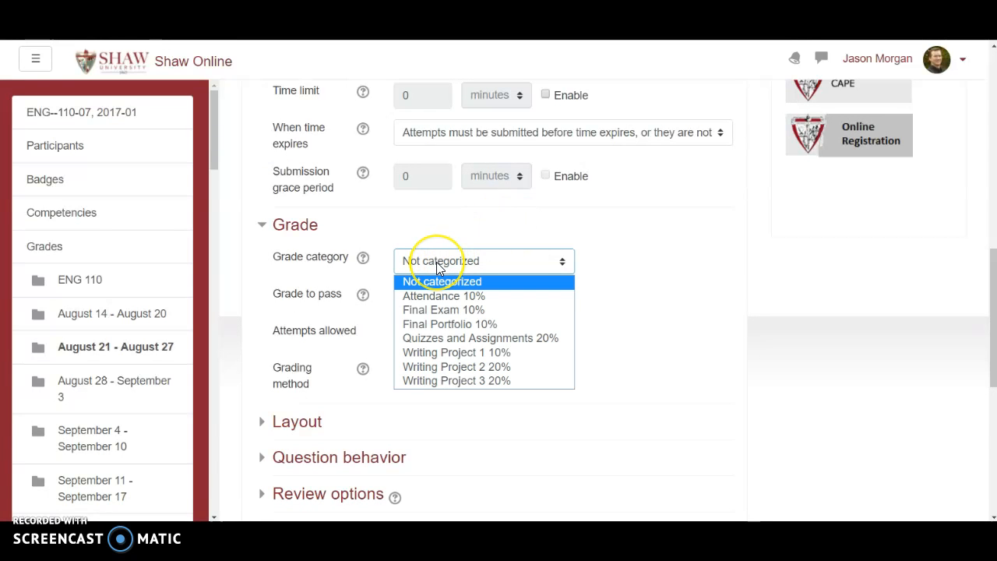
left_click(452, 338)
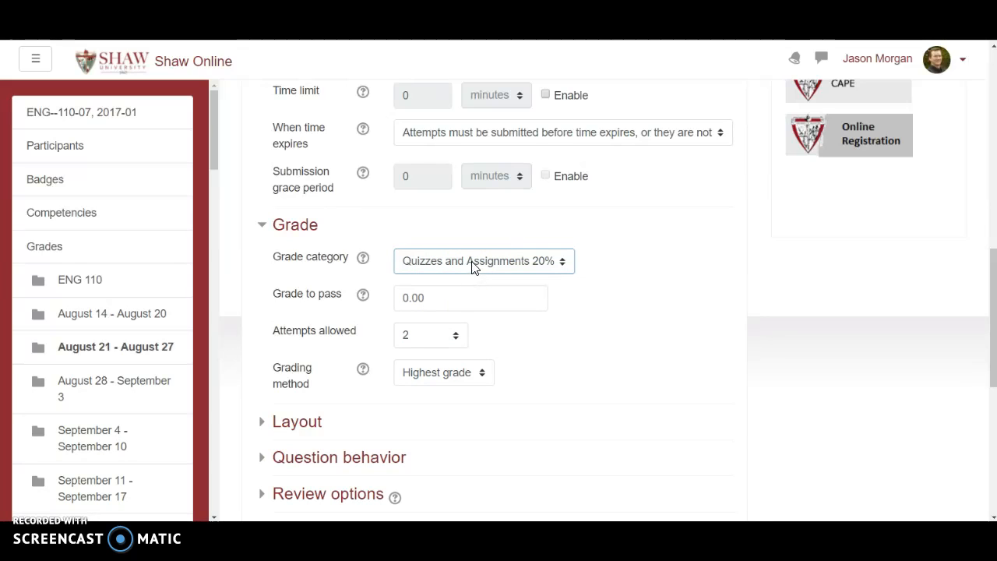
Expand the quiz's Layout and Question behavior settings to review the page break, shuffling, feedback and attempt options
scroll(543, 274, "down", 3)
left_click(297, 233)
scroll(557, 232, "down", 1)
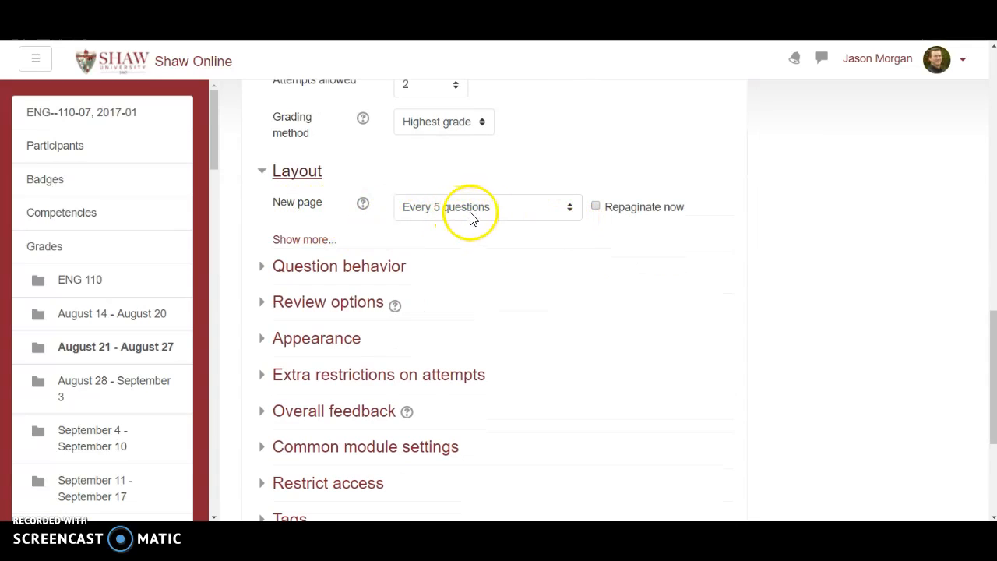
left_click(497, 217)
left_click(497, 216)
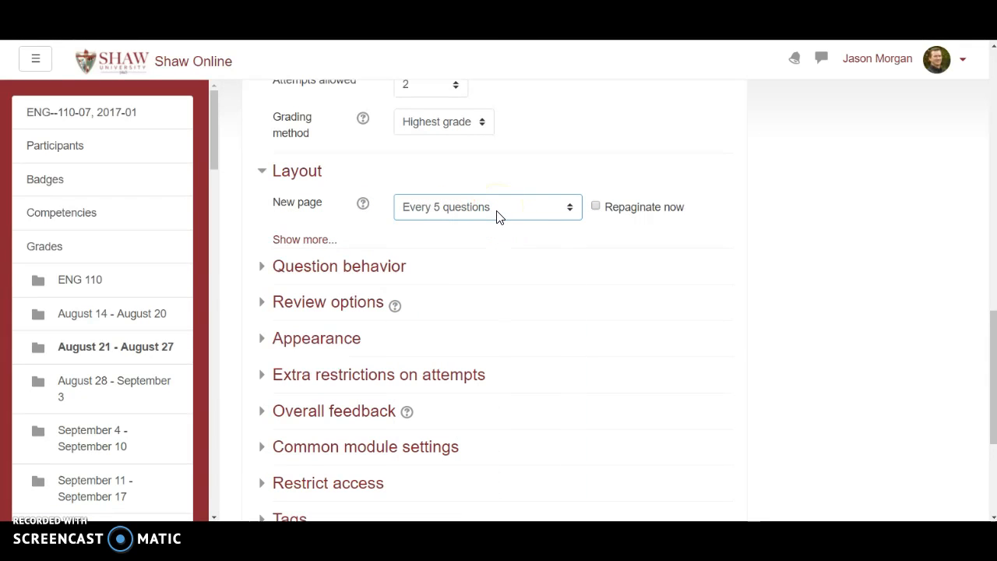
left_click(394, 267)
scroll(499, 258, "down", 1)
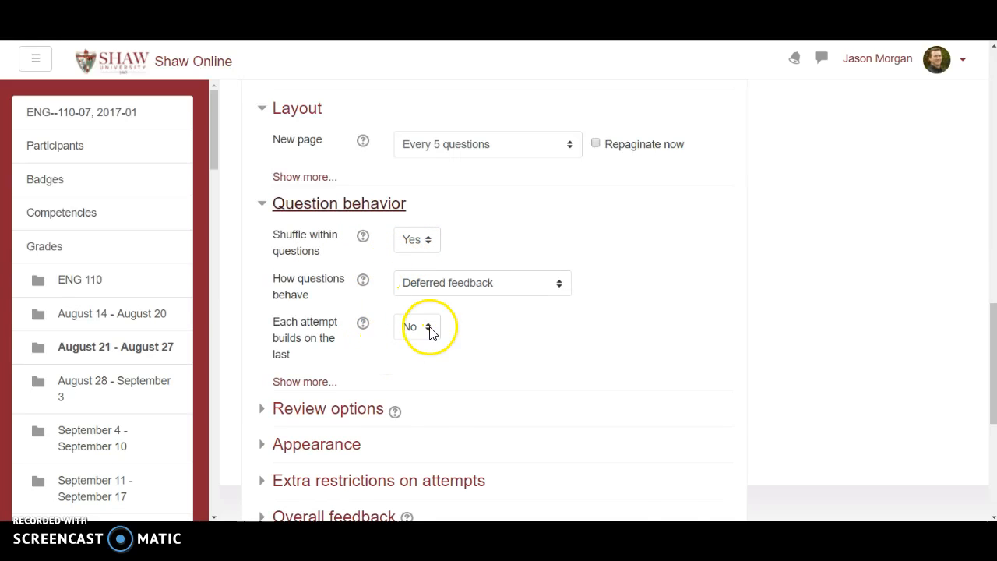
Save the quiz settings and return to the course page
scroll(600, 285, "down", 3)
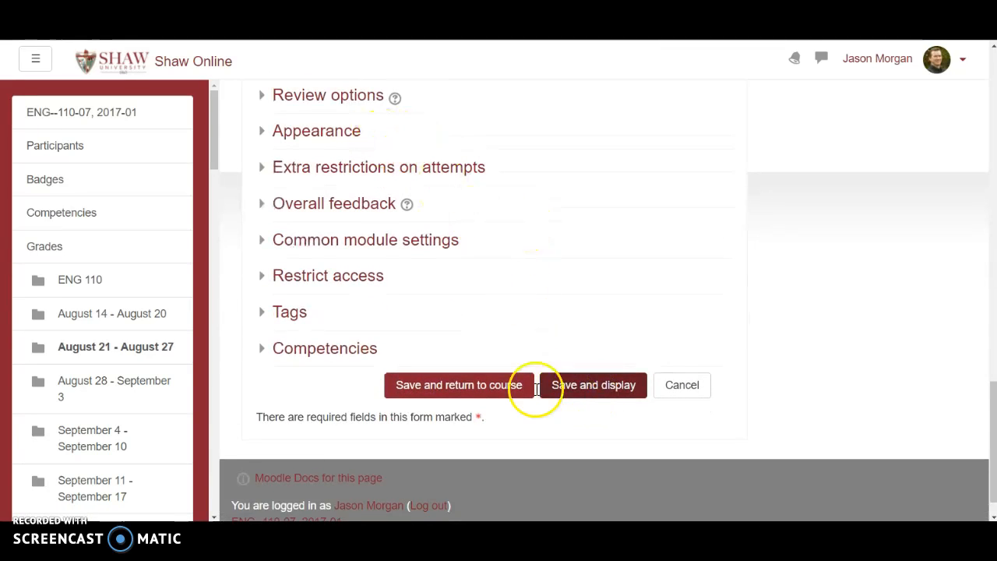
left_click(472, 396)
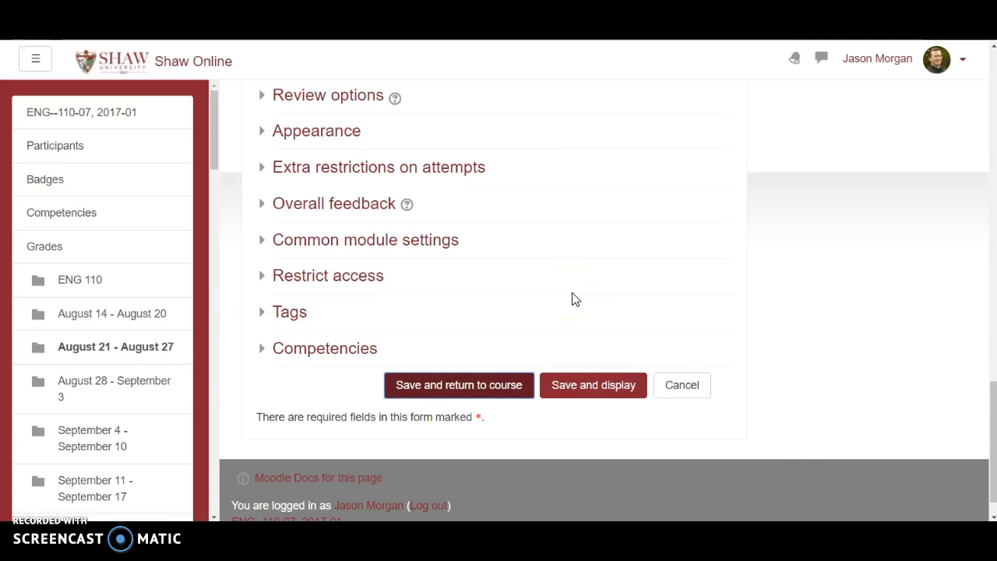
scroll(634, 267, "up", 3)
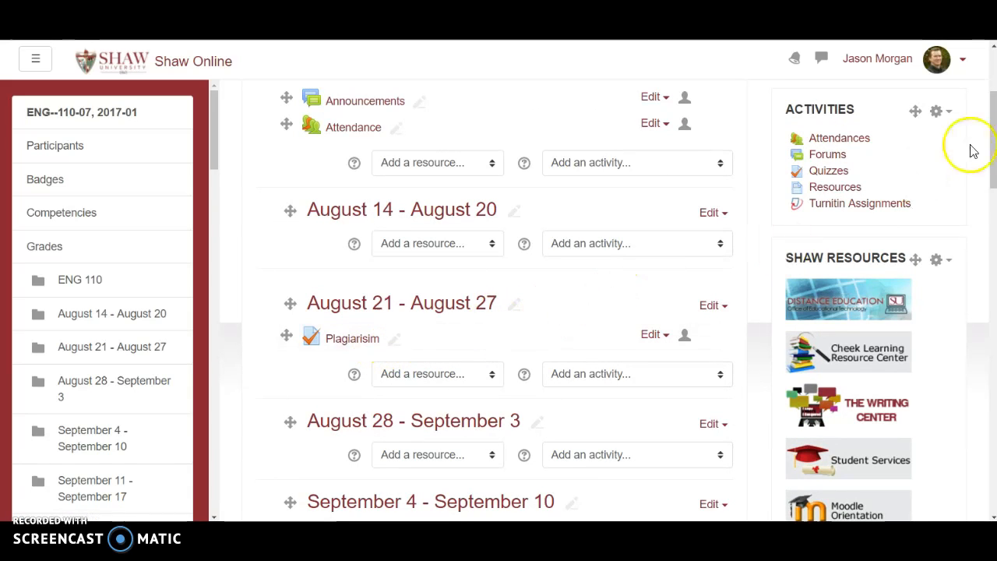
Switch the role to Student and open the Plagiarisim quiz to check its attempts, closing date and grading method
left_click(964, 63)
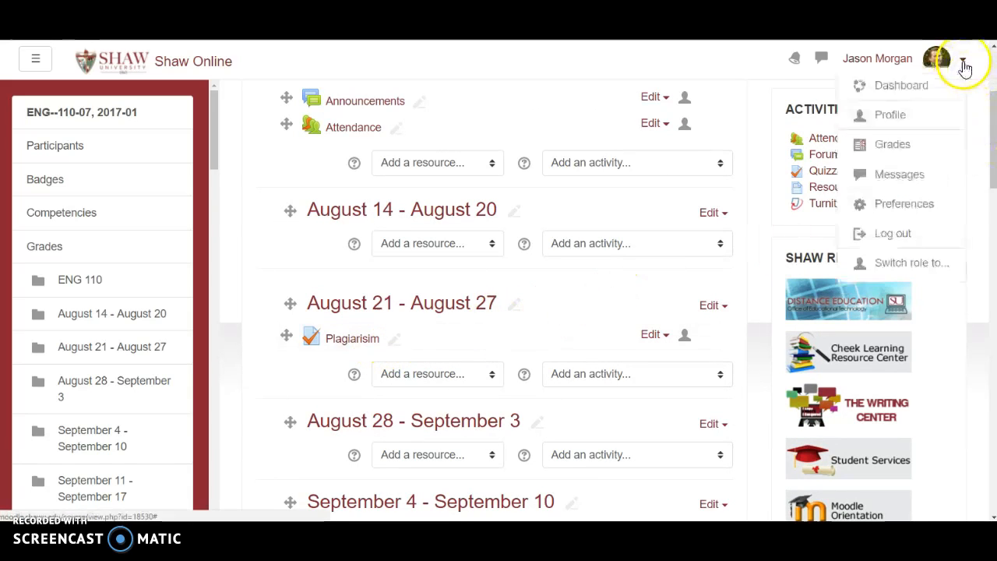
left_click(915, 263)
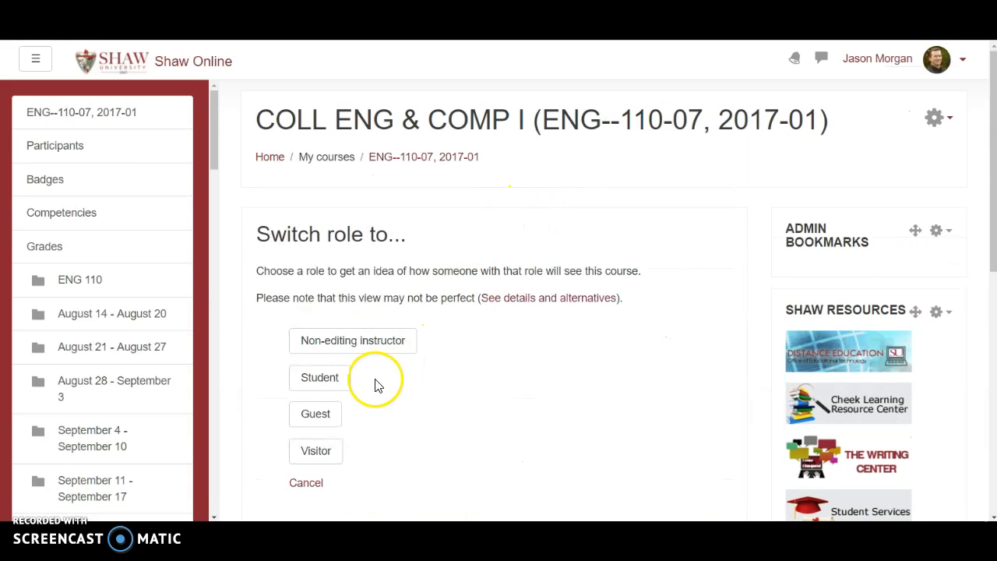
left_click(340, 381)
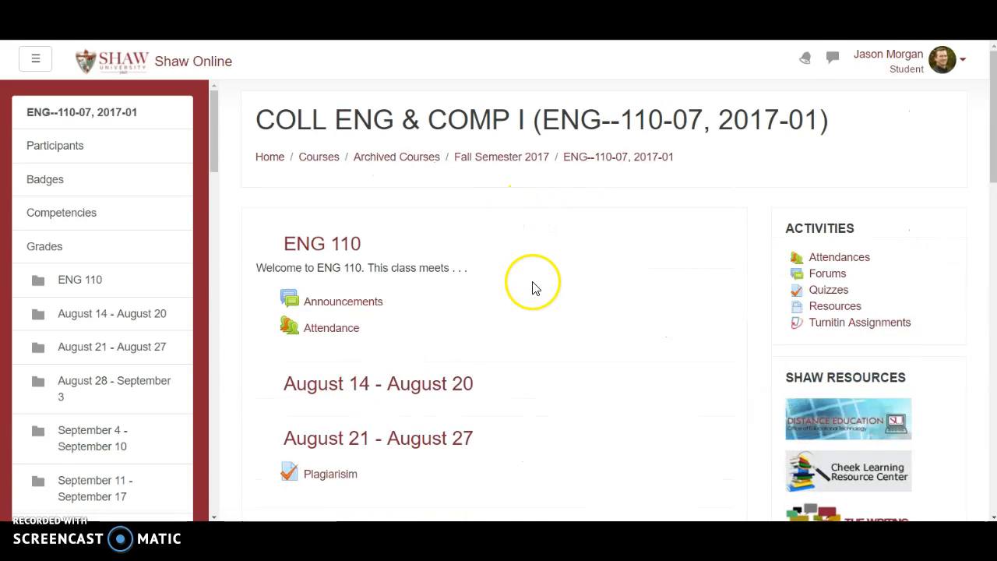
scroll(537, 281, "down", 3)
scroll(543, 272, "down", 1)
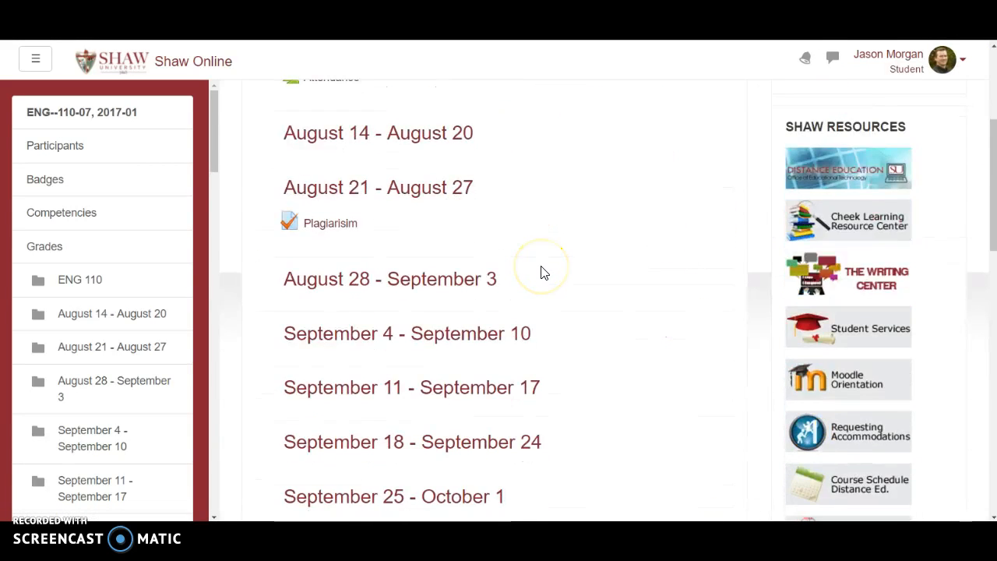
left_click(328, 232)
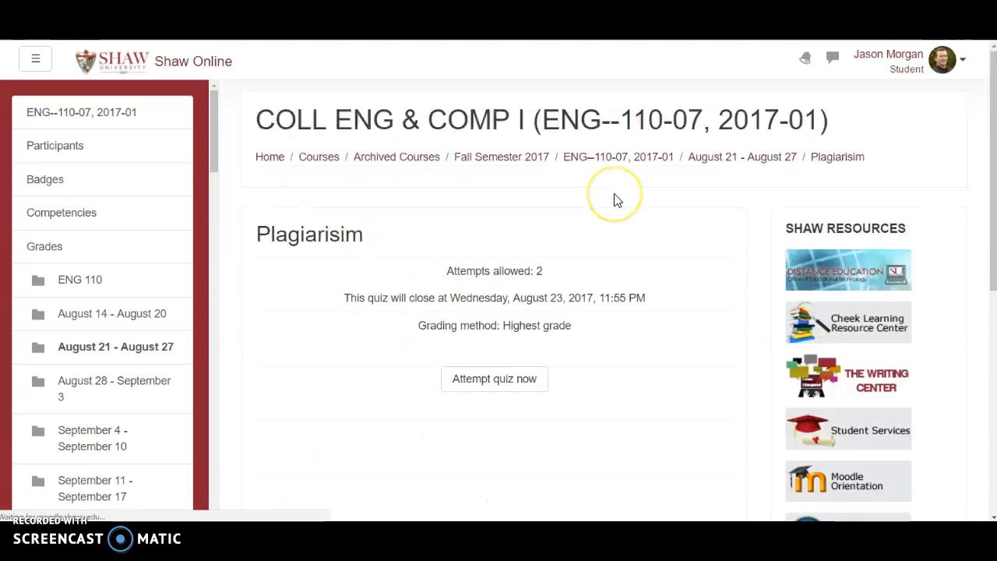
Start an attempt at the Plagiarisim quiz as a student and look through its questions
left_click(486, 381)
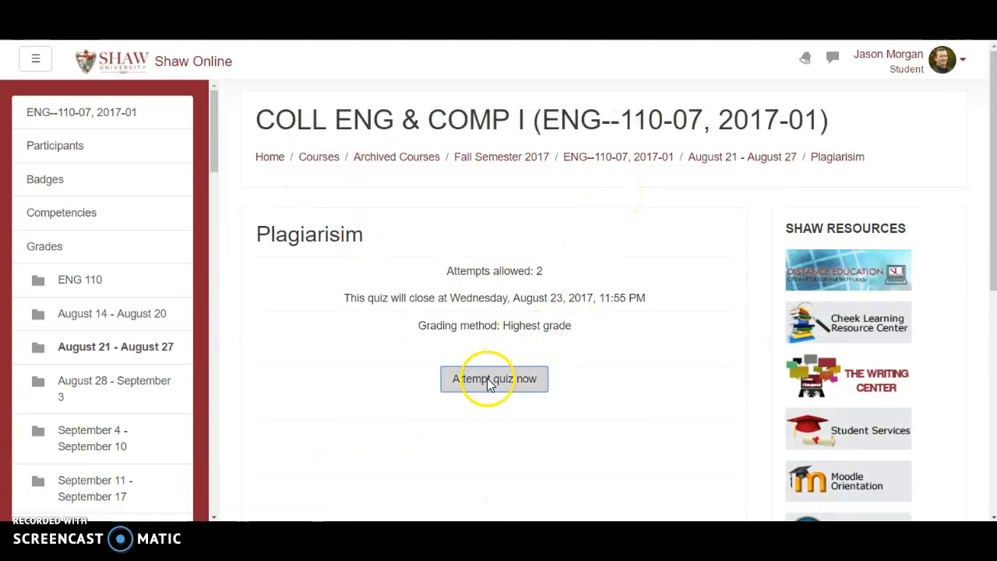
scroll(604, 243, "down", 2)
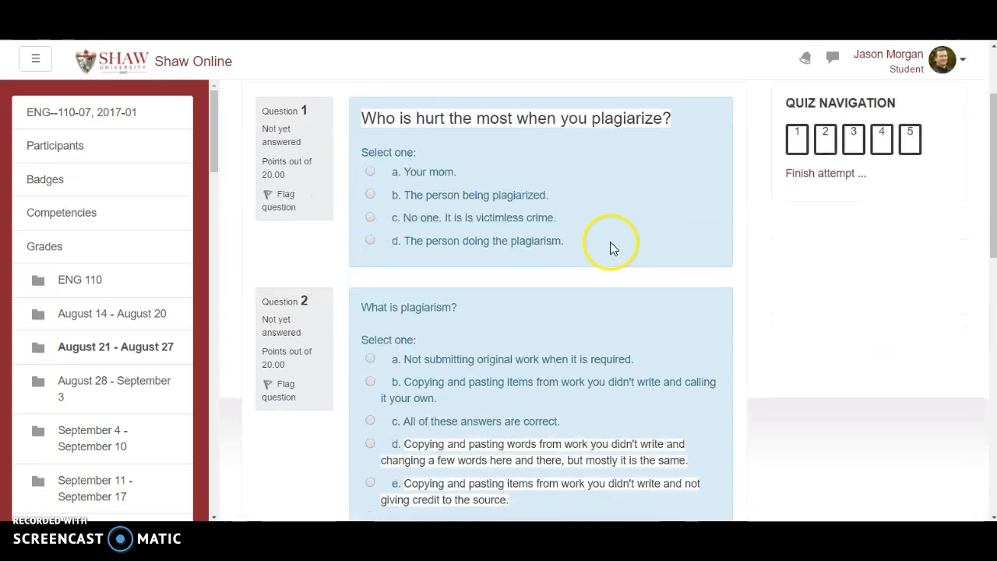
scroll(577, 303, "down", 7)
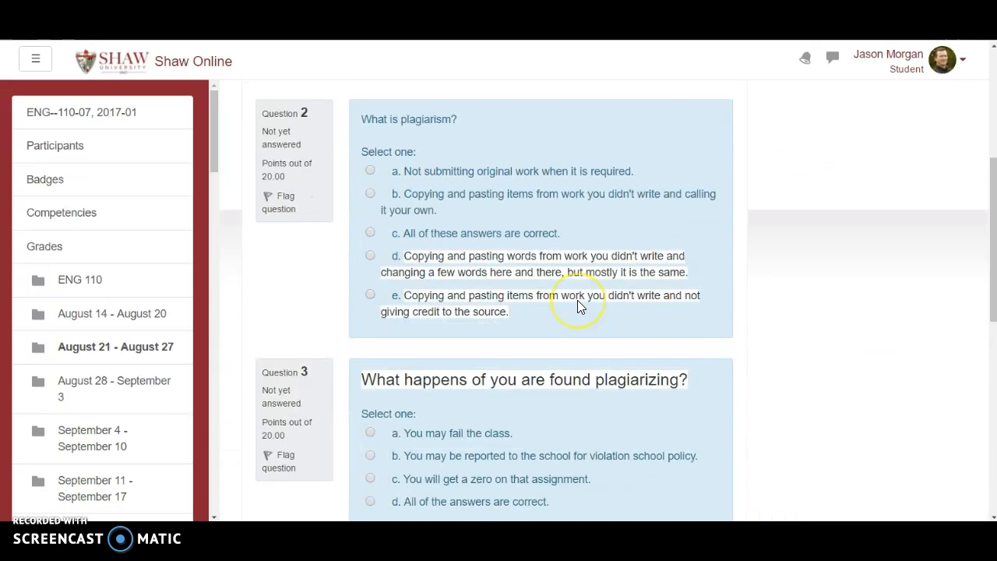
scroll(577, 301, "down", 3)
scroll(578, 301, "up", 11)
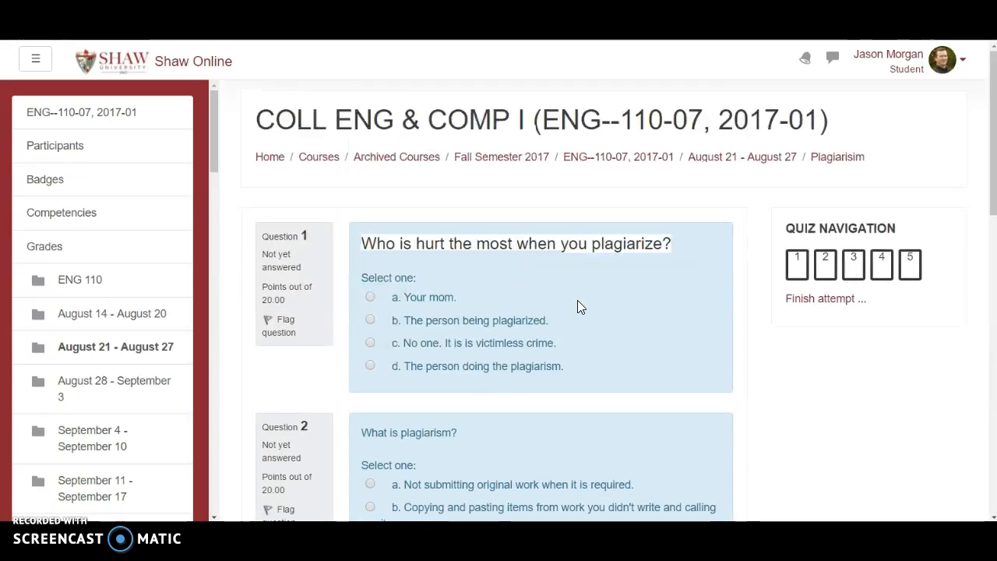
Answer question 1 with "The person doing the plagiarism", questions 2 and 3 with their all-answers-correct options, and question 4 with True
left_click(370, 298)
scroll(574, 274, "down", 3)
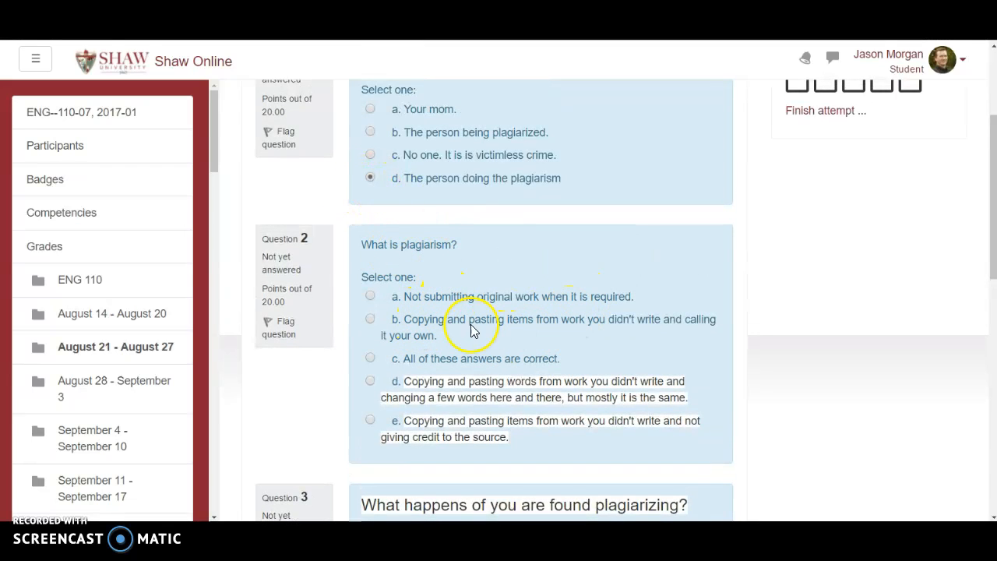
scroll(499, 436, "down", 5)
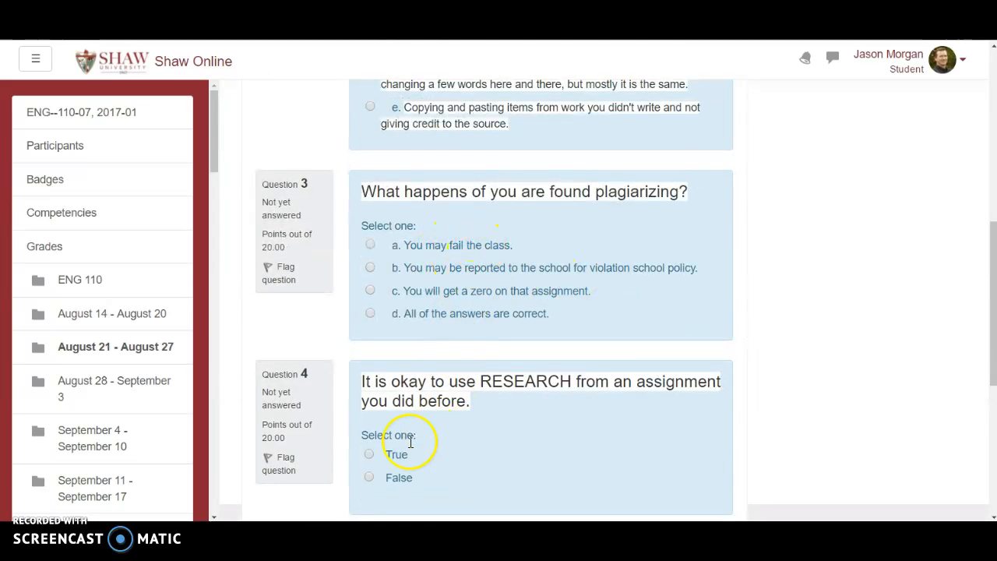
scroll(577, 358, "down", 1)
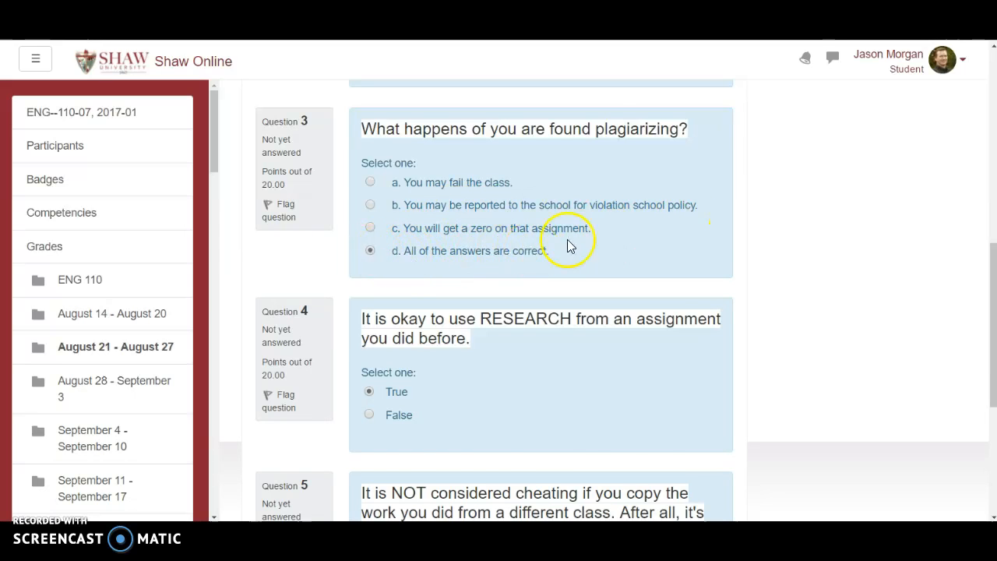
Answer question 5, about copying your own work from a different class, with False
scroll(567, 246, "down", 4)
scroll(513, 289, "up", 15)
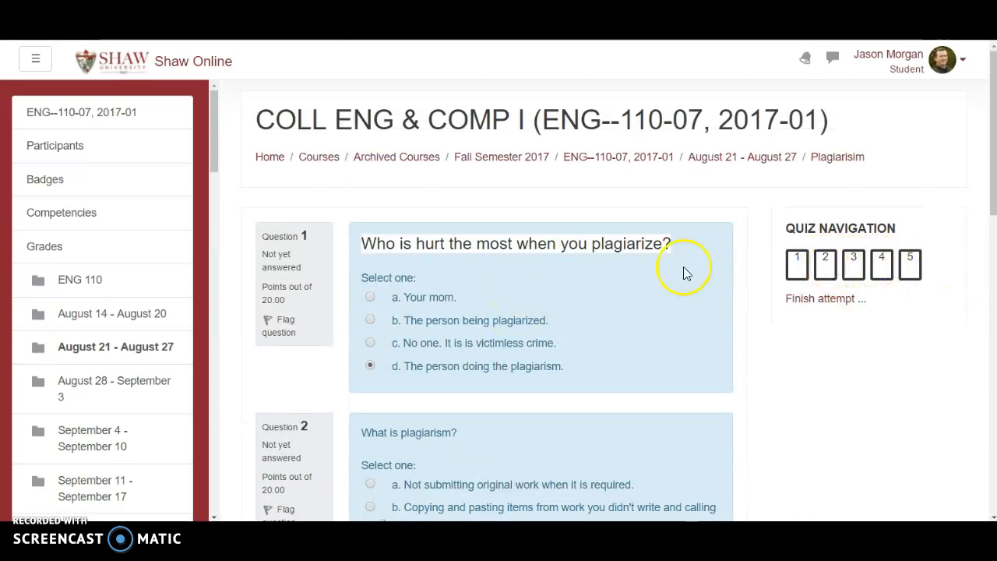
scroll(580, 291, "down", 15)
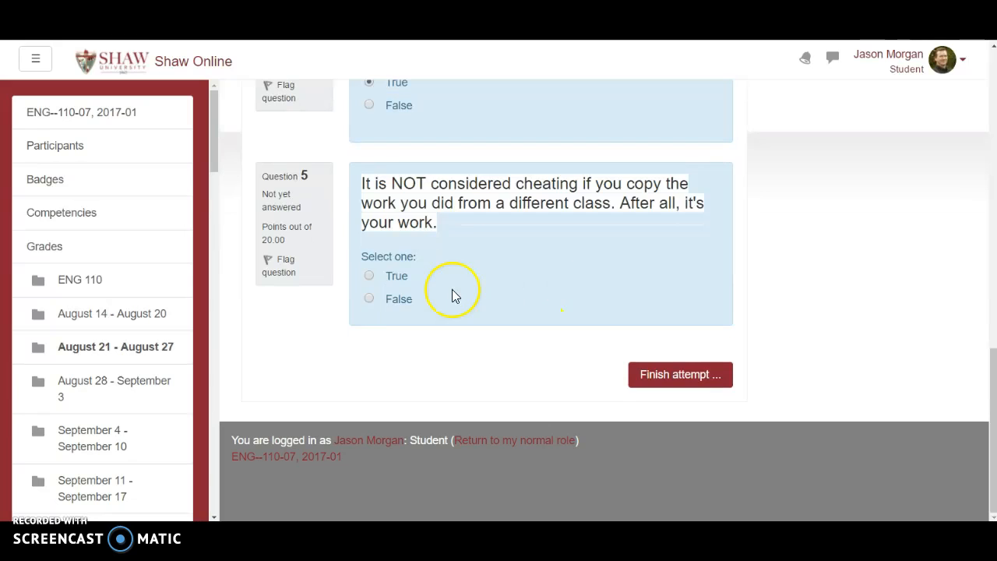
scroll(564, 243, "up", 1)
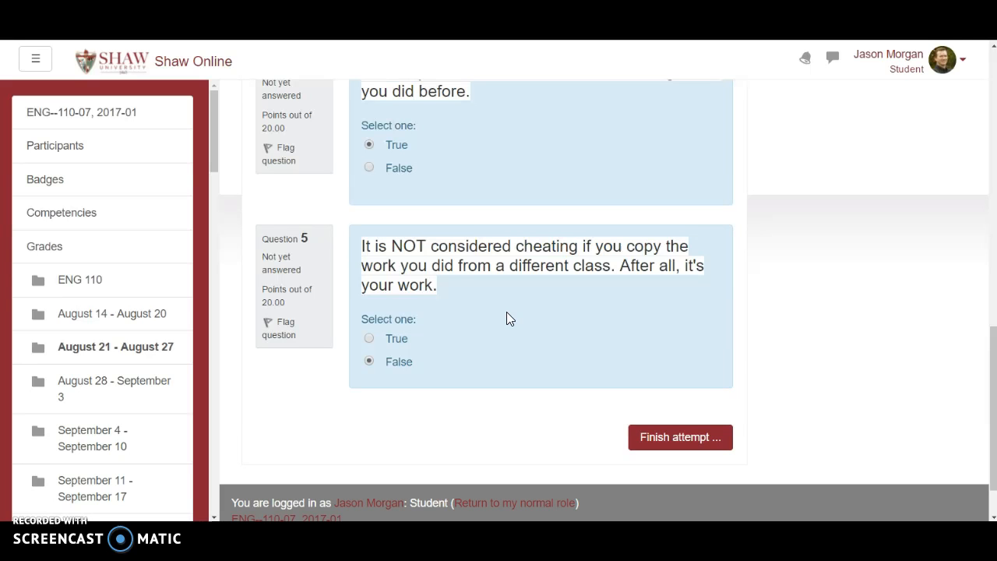
Recheck the chosen answers, finish the attempt and review the Summary of attempt page without submitting it
scroll(546, 344, "up", 10)
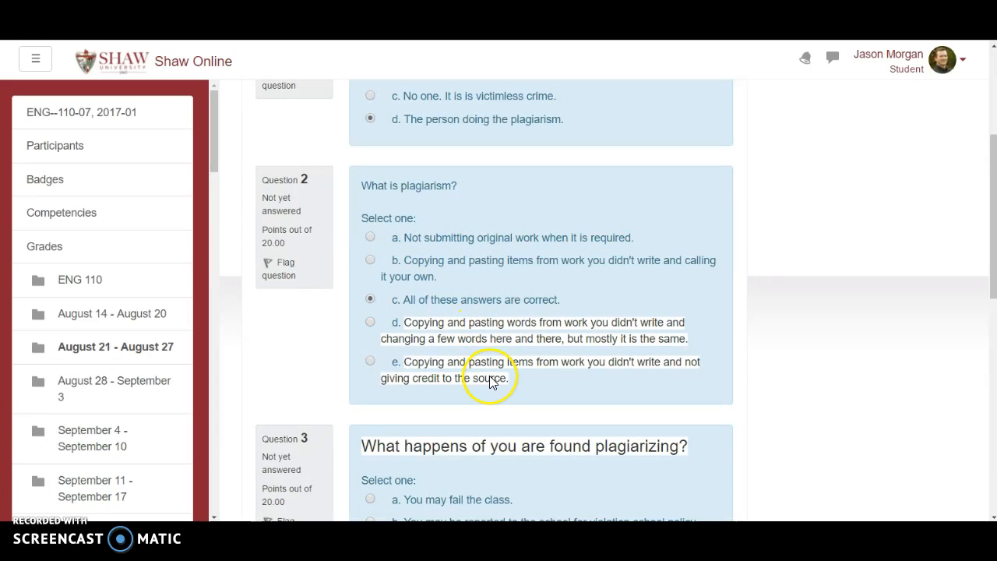
scroll(606, 311, "down", 10)
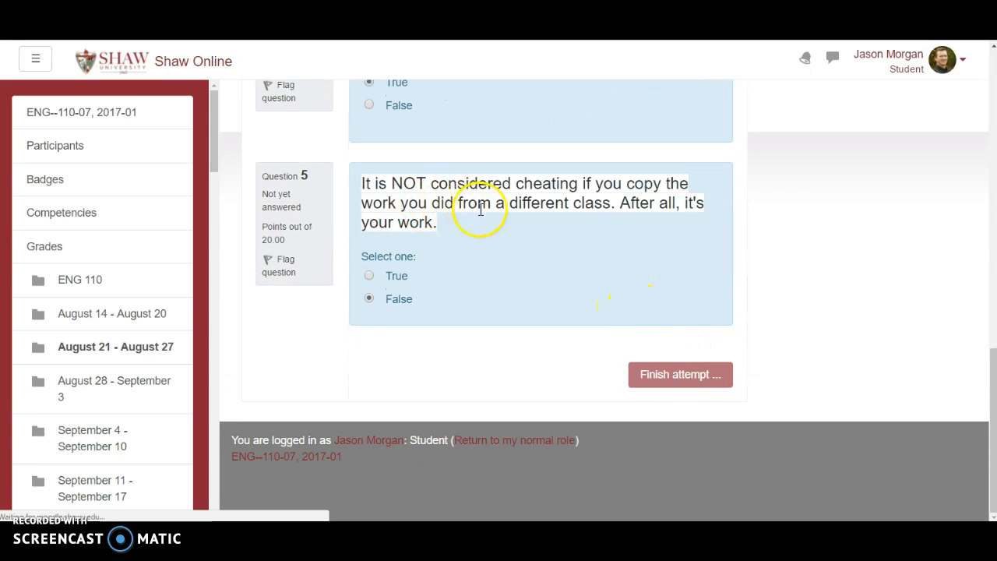
scroll(524, 241, "down", 4)
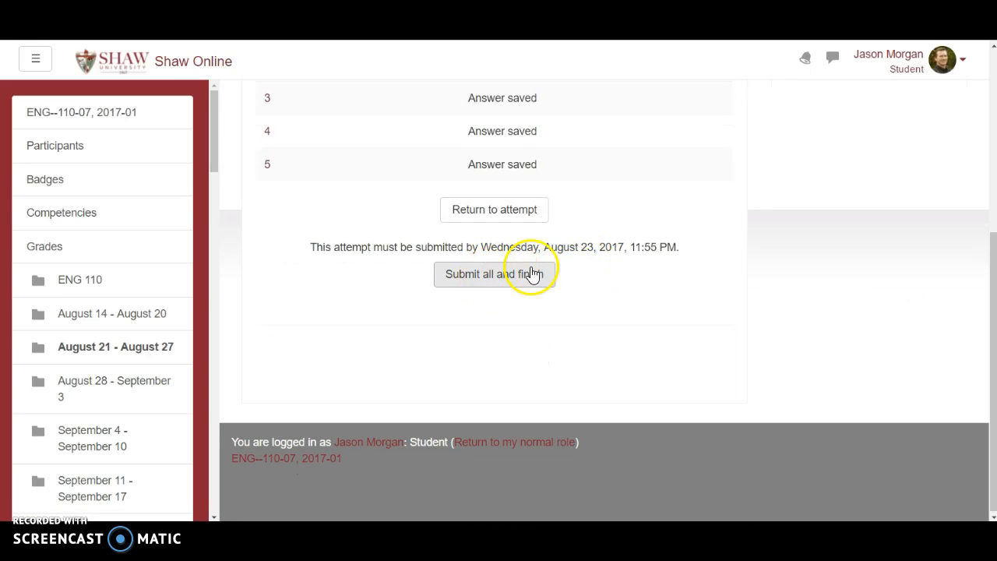
scroll(701, 244, "up", 5)
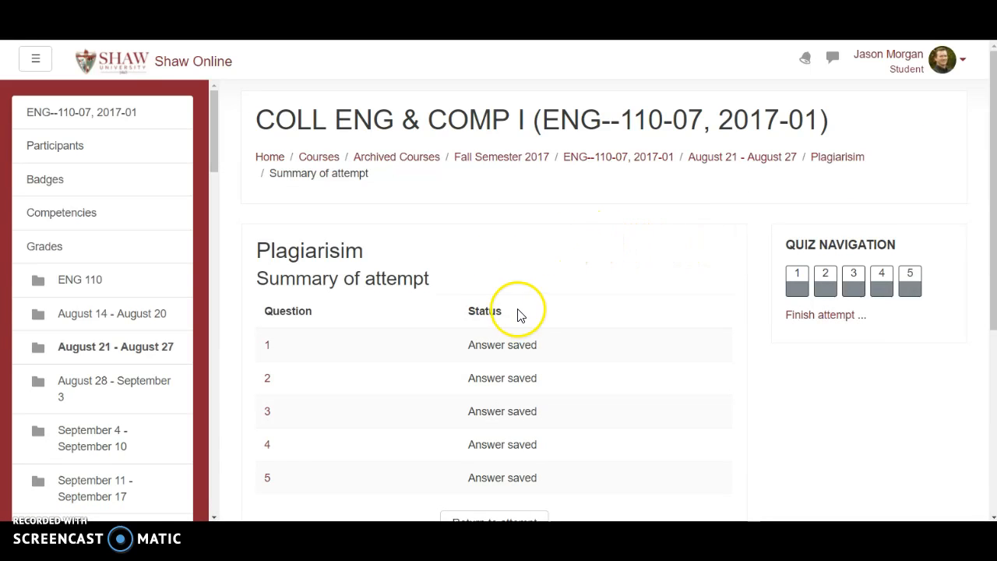
Return to the ENG--110-07, 2017-01 course page and examine its weekly sections and posted content in the student view
left_click(628, 168)
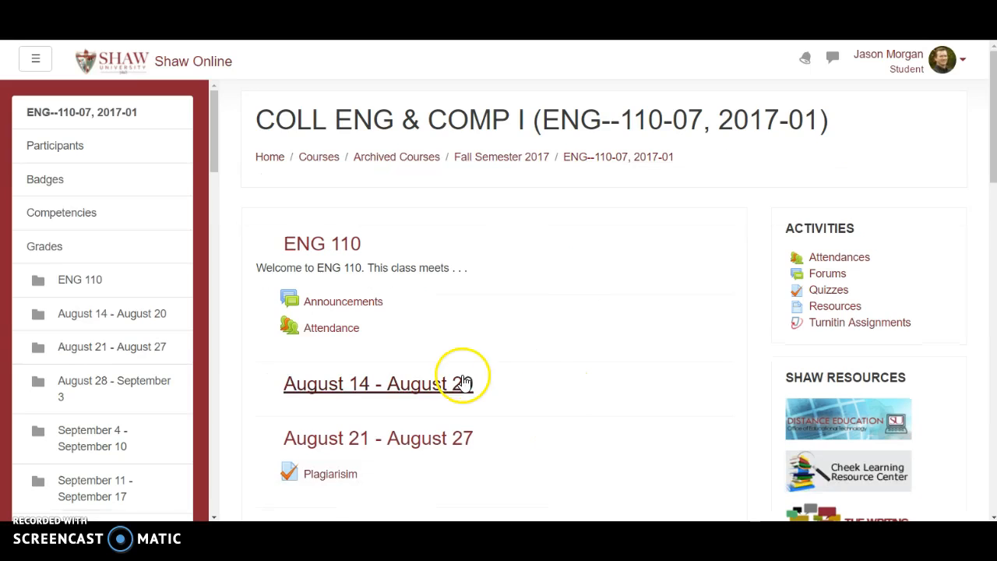
scroll(596, 334, "down", 2)
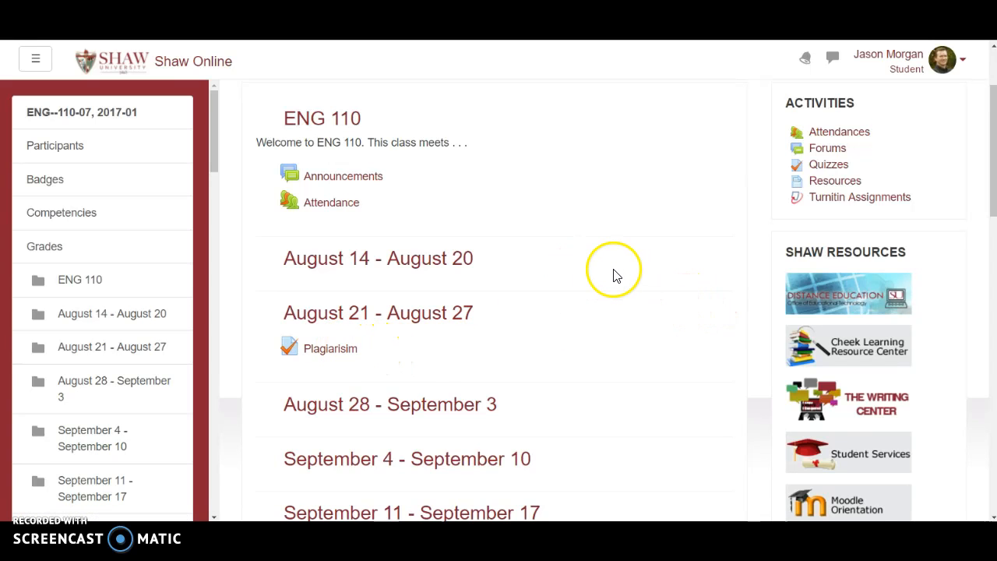
scroll(614, 274, "down", 5)
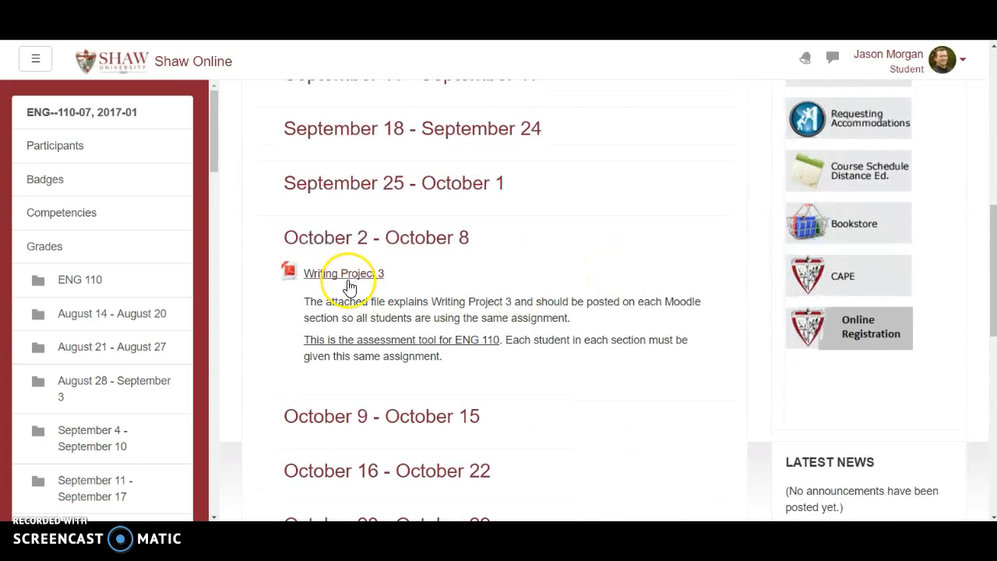
scroll(555, 267, "up", 6)
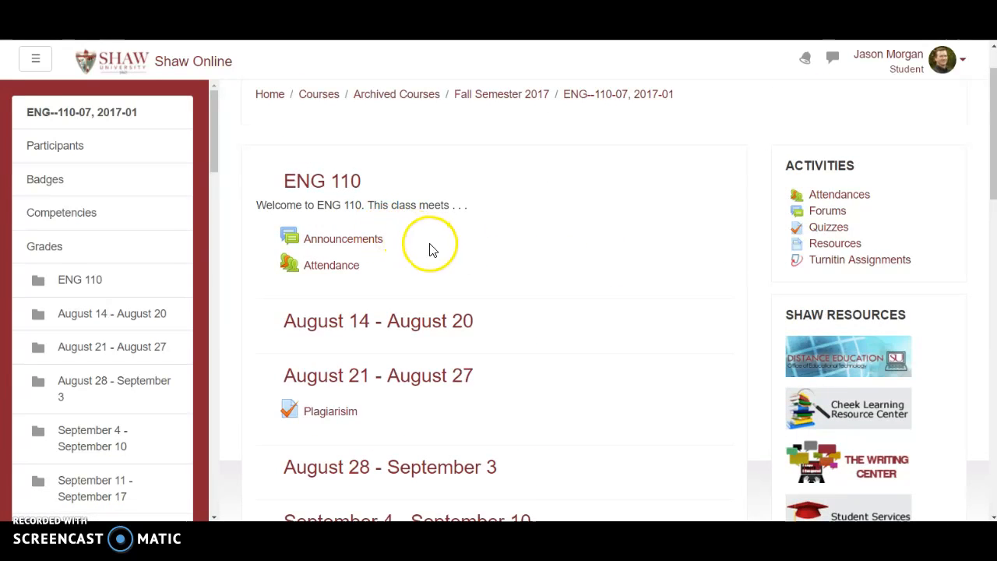
scroll(536, 239, "down", 3)
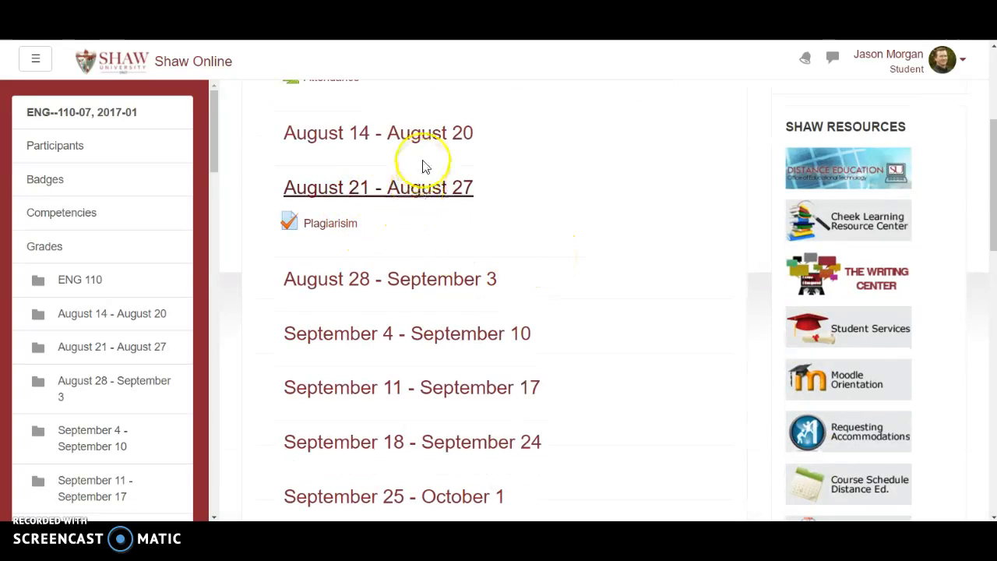
scroll(558, 232, "down", 2)
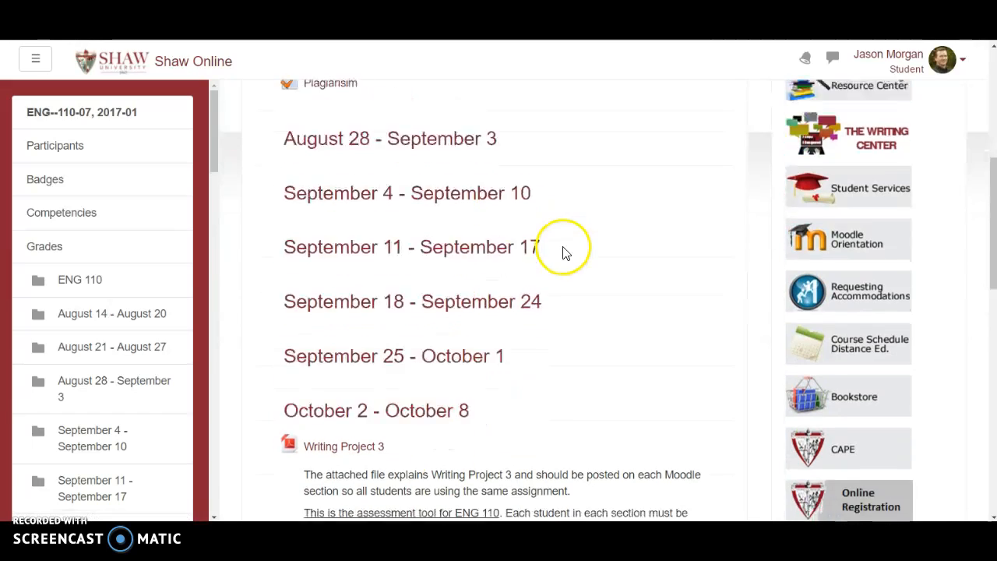
scroll(423, 262, "down", 5)
scroll(506, 265, "down", 4)
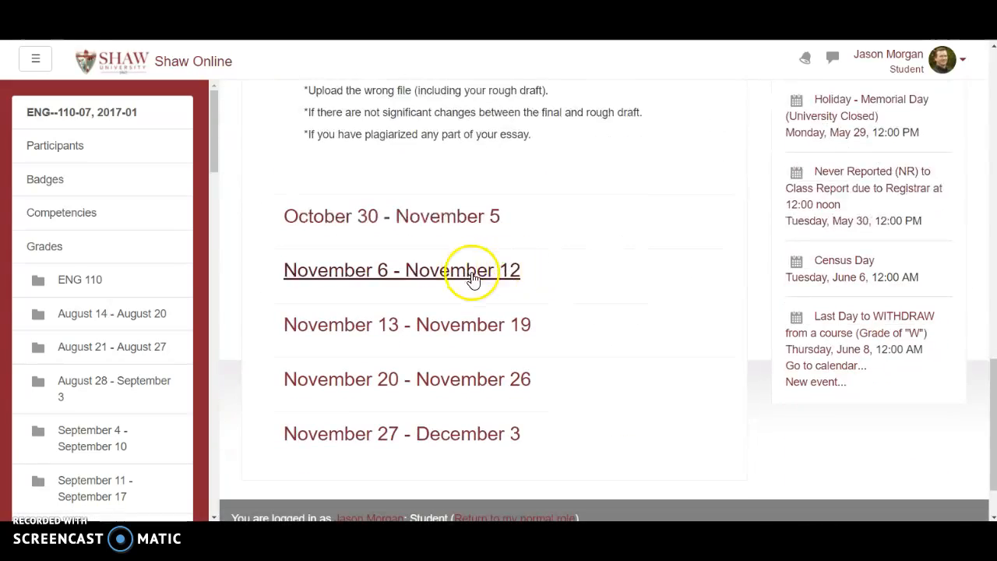
scroll(490, 314, "up", 4)
scroll(492, 311, "up", 4)
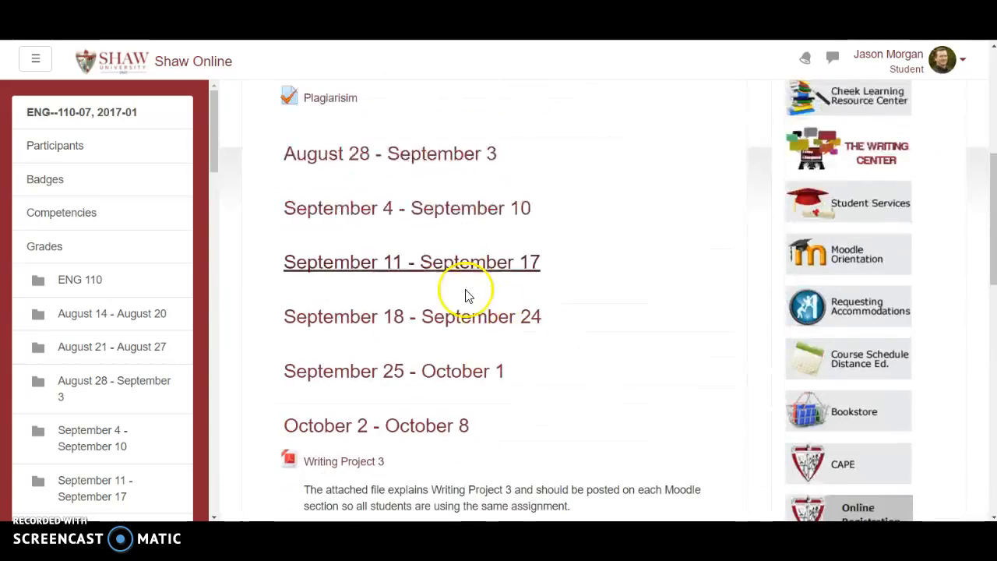
scroll(483, 151, "up", 5)
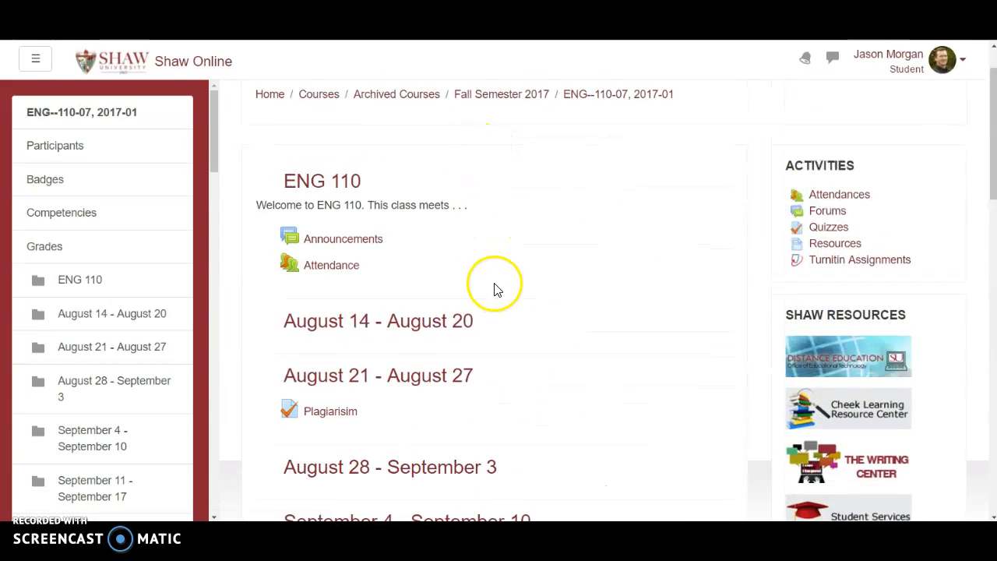
scroll(494, 287, "down", 7)
scroll(494, 249, "up", 3)
scroll(550, 214, "up", 5)
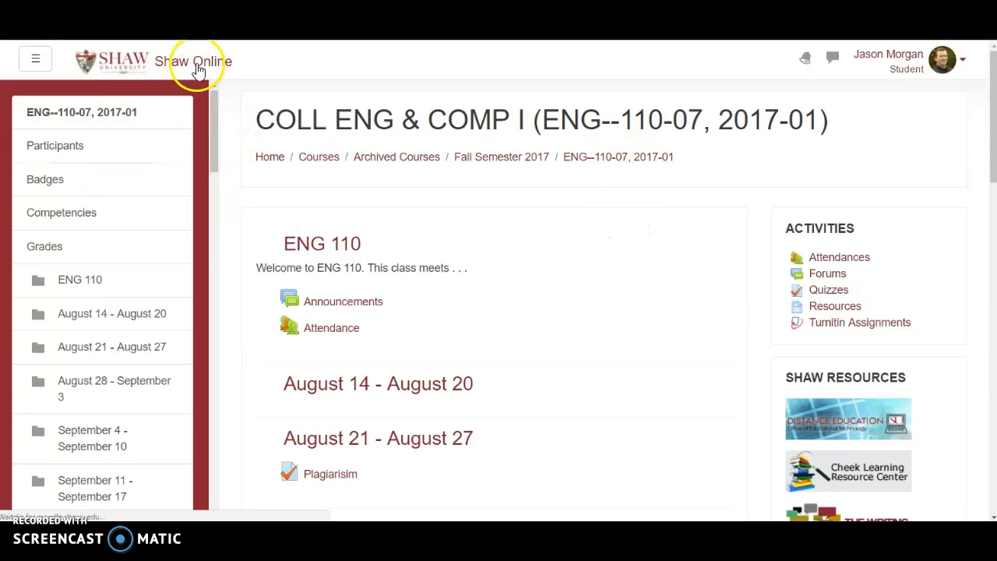
Open the ENG--110-18, 2017-01 course from the site home's course list and look over its topic sections
scroll(155, 207, "down", 2)
scroll(160, 208, "down", 10)
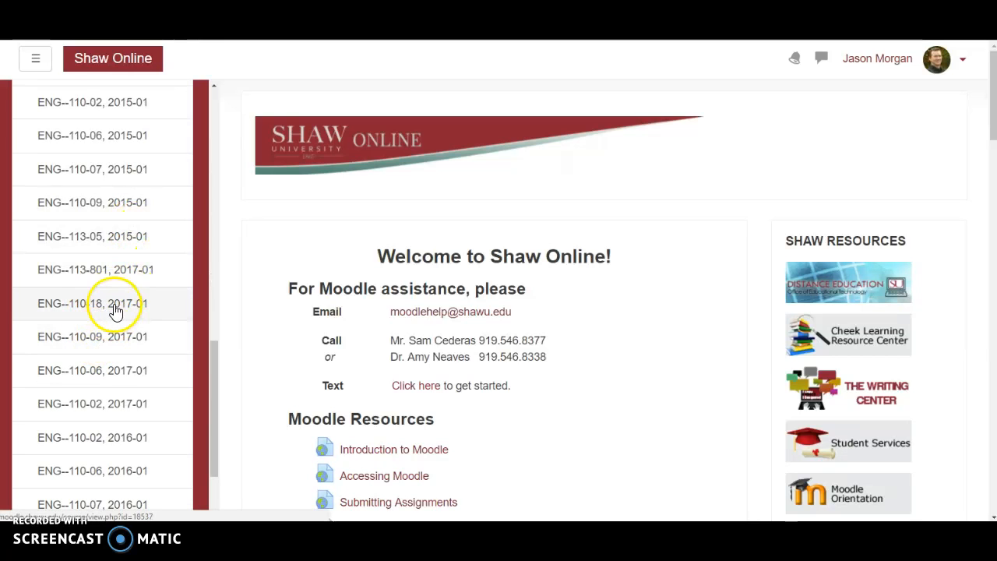
left_click(81, 310)
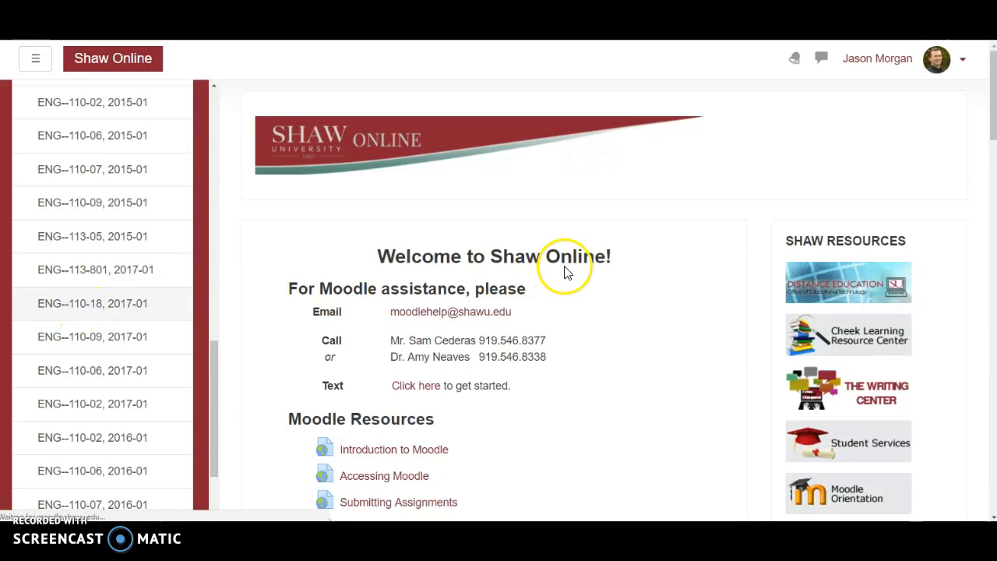
scroll(526, 282, "down", 3)
scroll(525, 284, "down", 4)
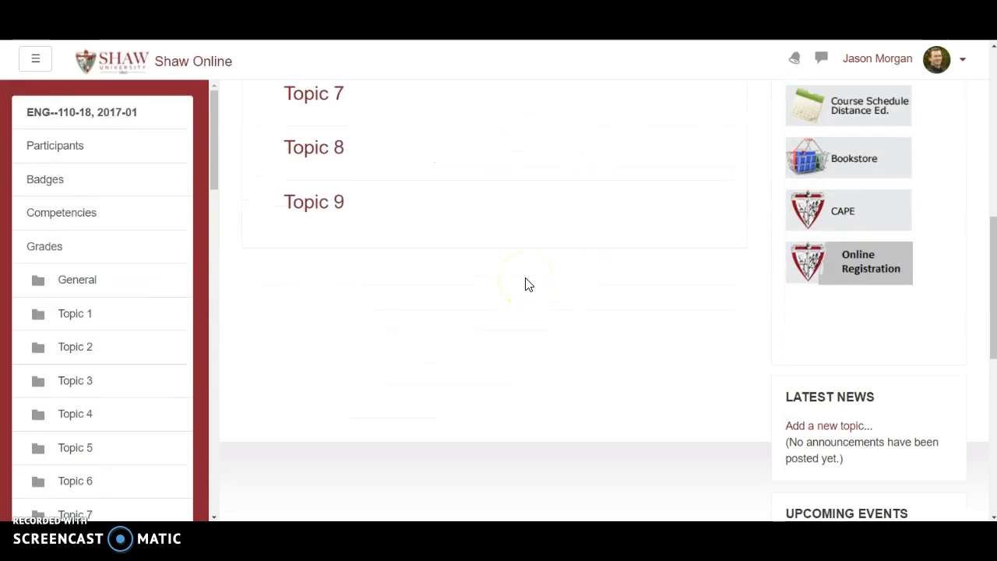
scroll(526, 284, "up", 8)
Open the import page of ENG--110-18 and search for source courses matching 110-07
left_click(935, 117)
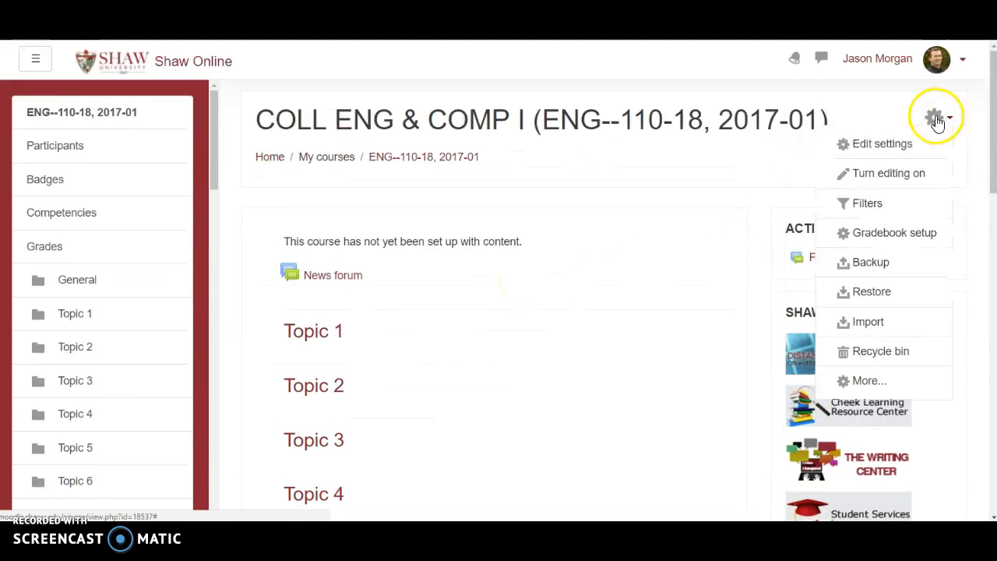
left_click(868, 320)
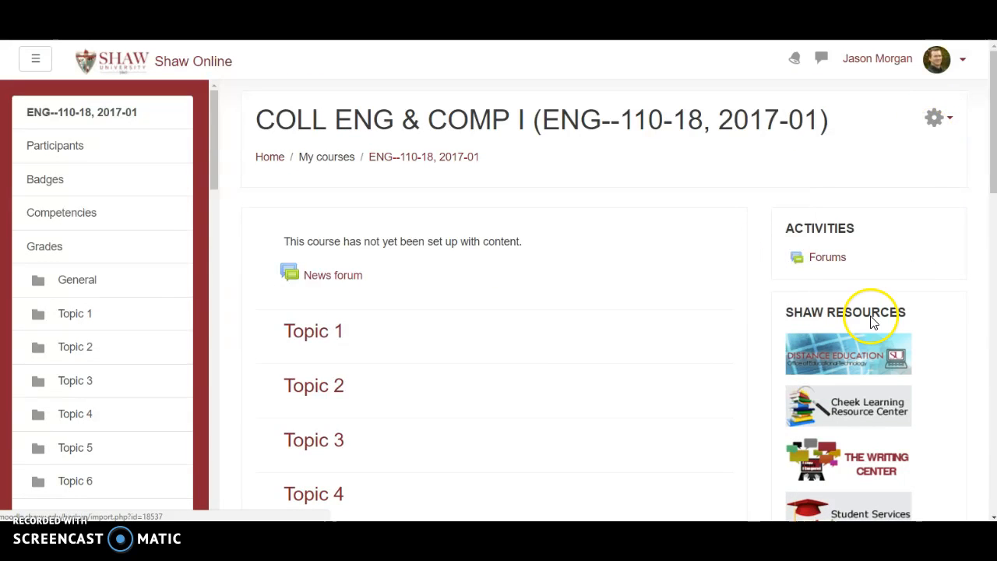
scroll(554, 231, "down", 8)
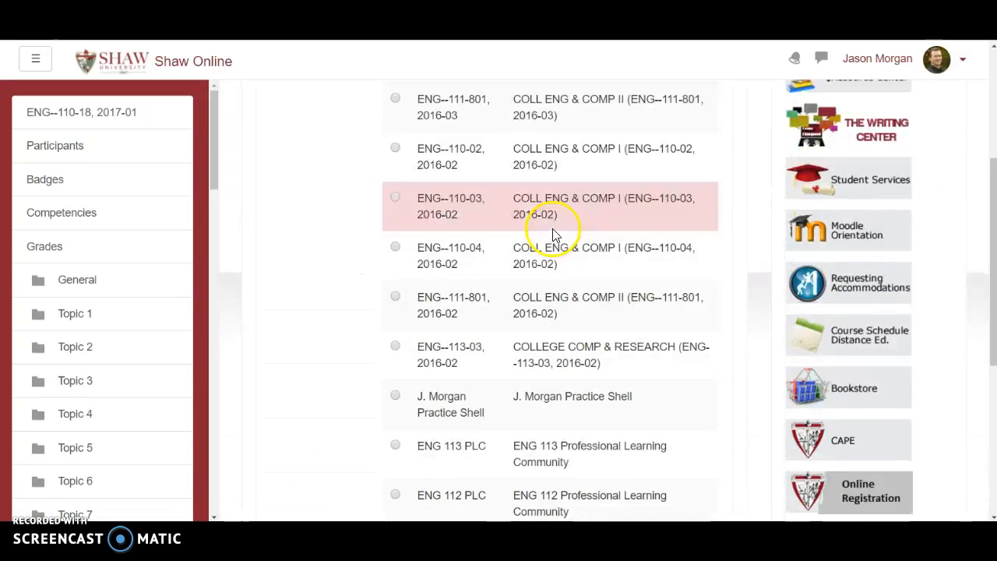
left_click(441, 318)
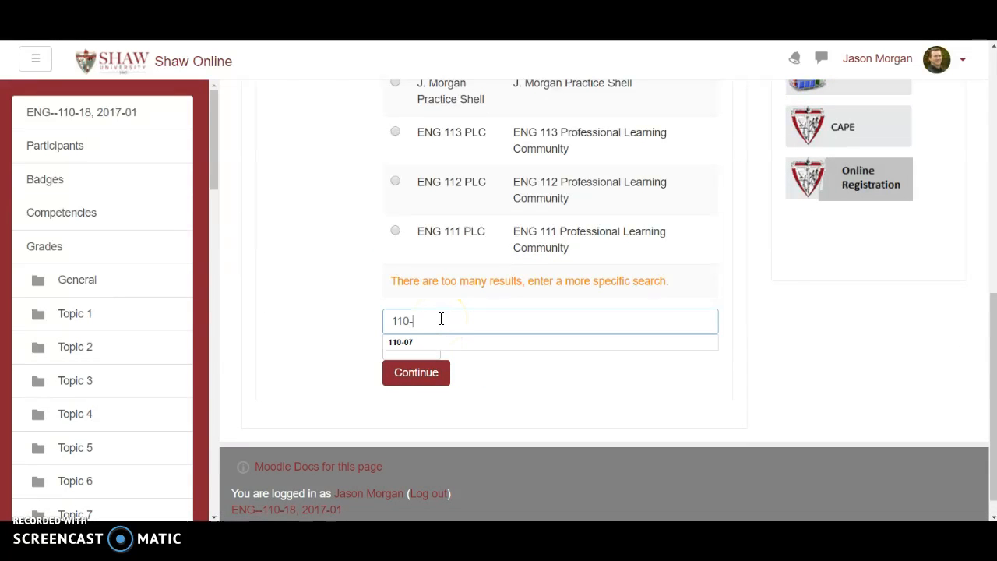
left_click(423, 372)
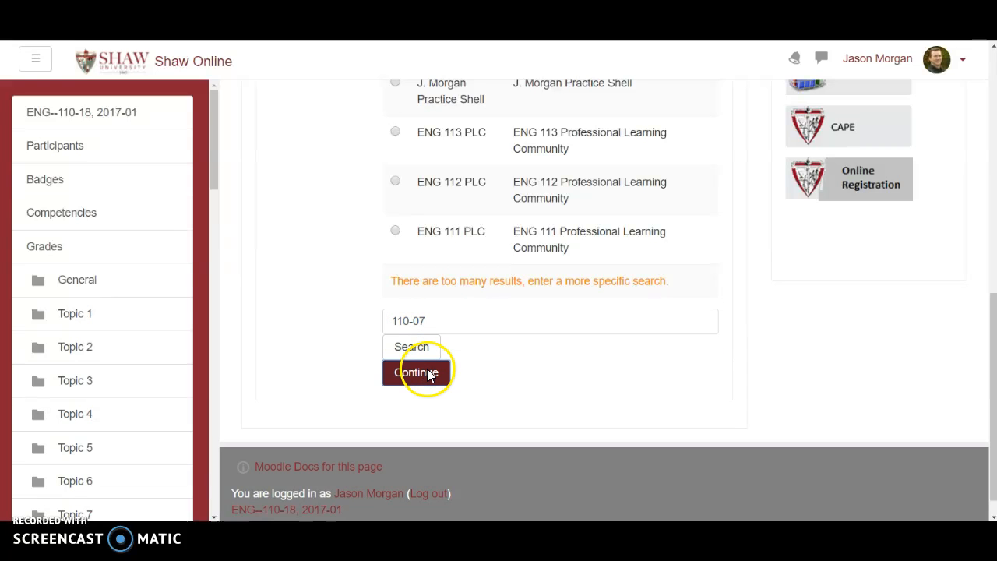
scroll(537, 284, "down", 1)
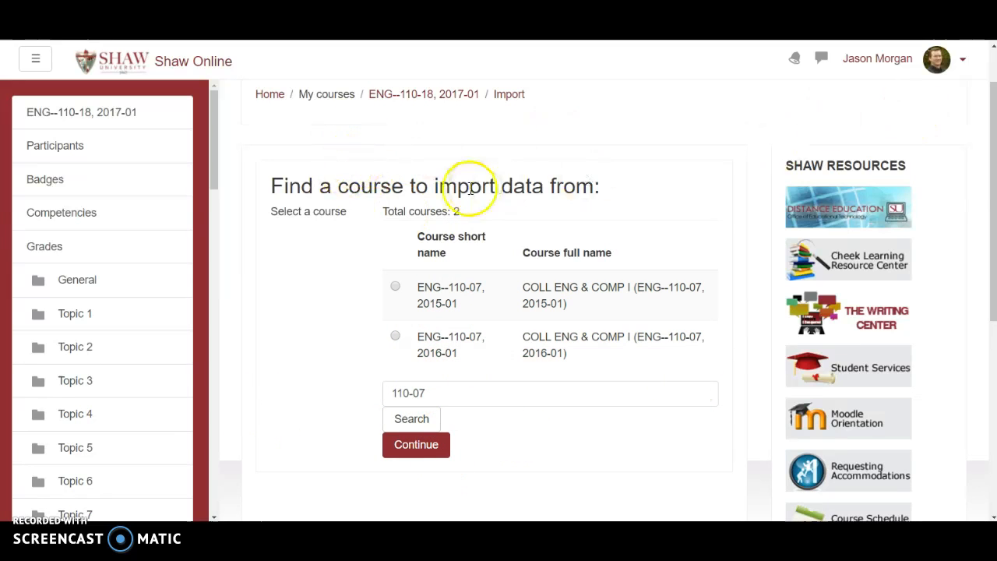
Return to the site home, look through the My courses list and open the ENG--110-02, 2016-02 course
scroll(469, 187, "up", 1)
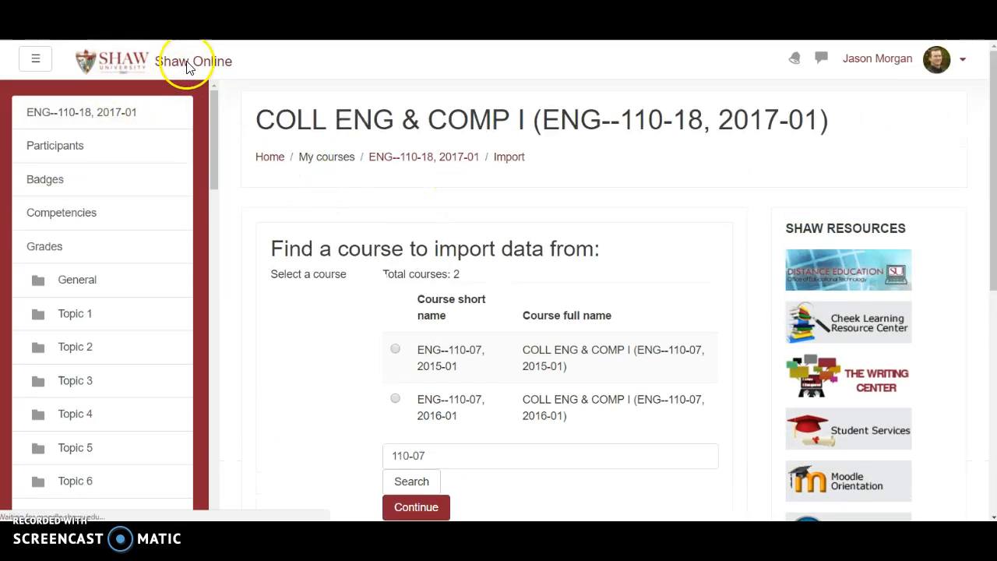
scroll(351, 234, "down", 2)
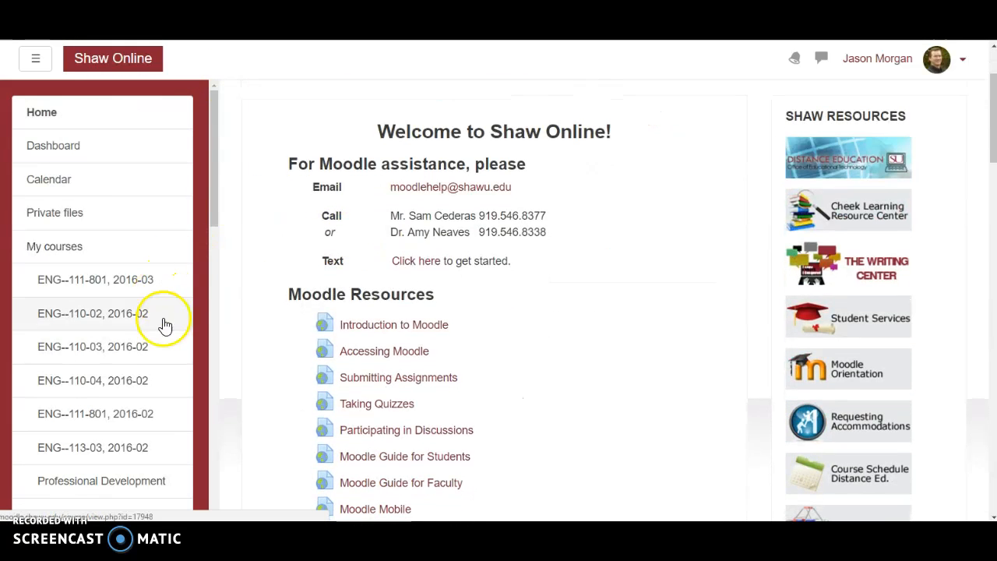
scroll(117, 305, "down", 5)
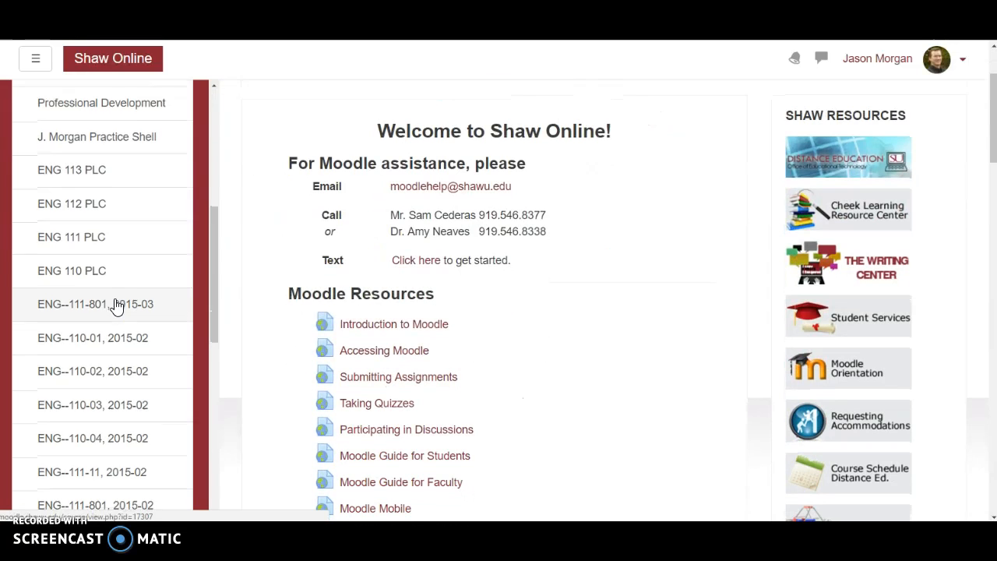
scroll(116, 305, "down", 5)
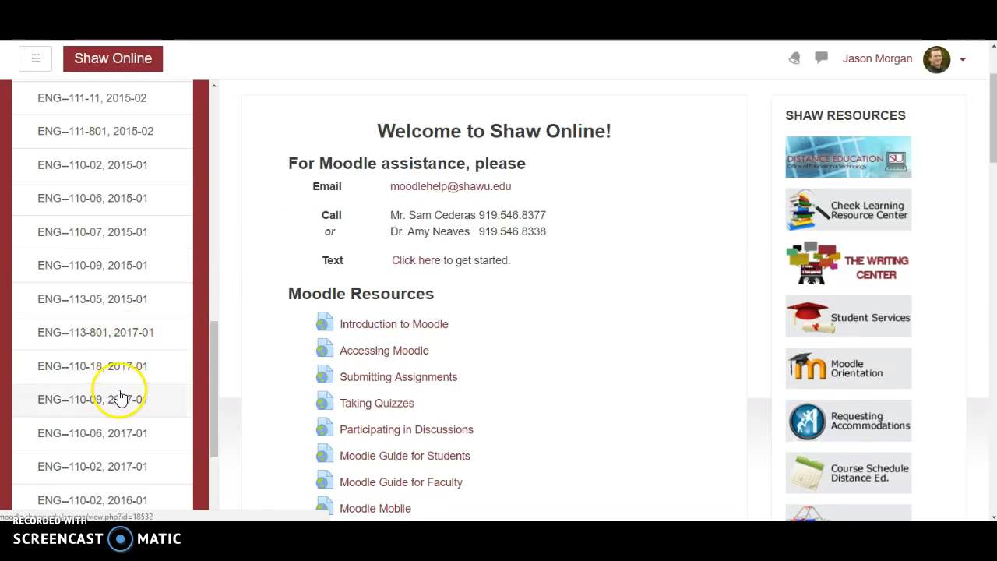
scroll(148, 335, "down", 2)
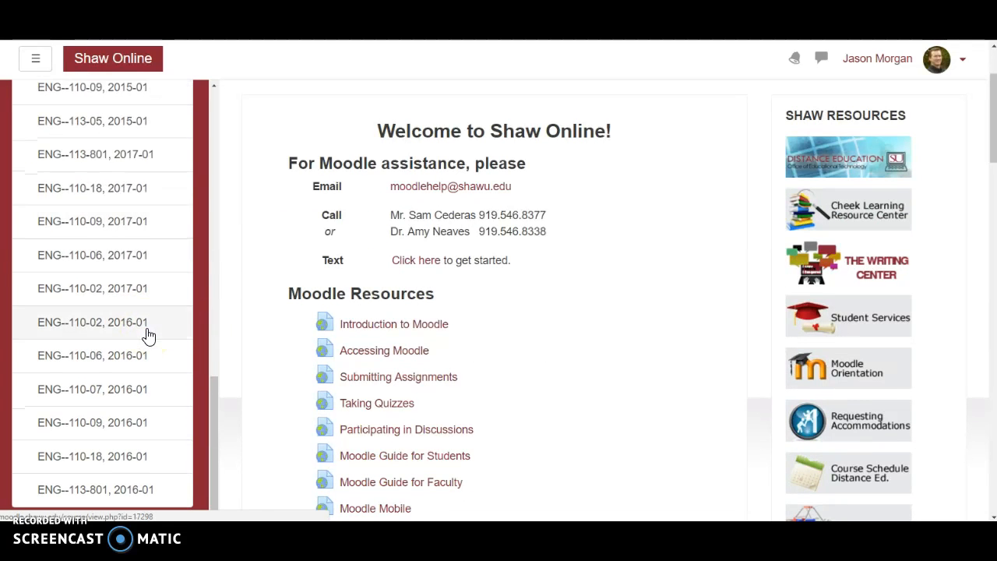
scroll(144, 335, "up", 5)
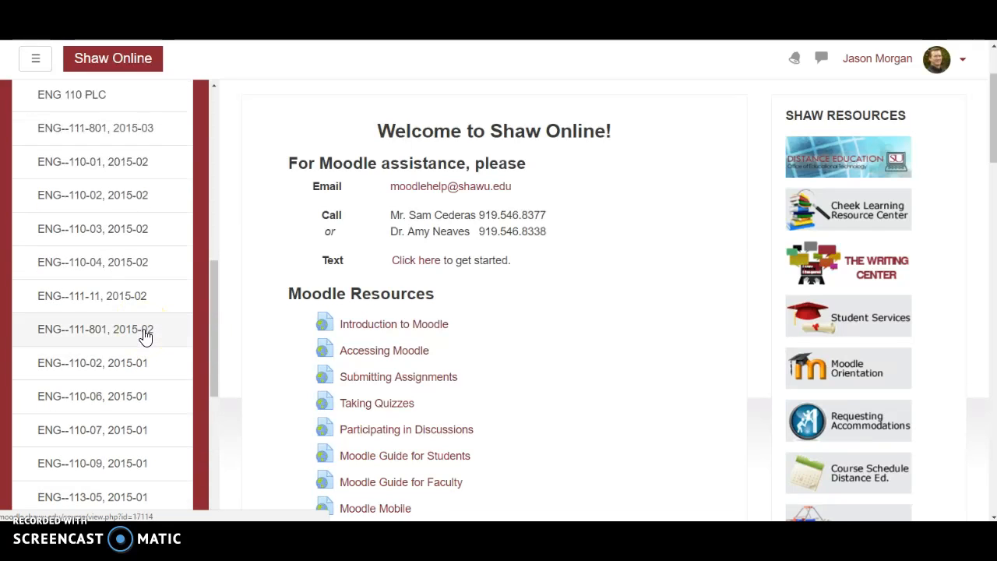
scroll(145, 335, "up", 1)
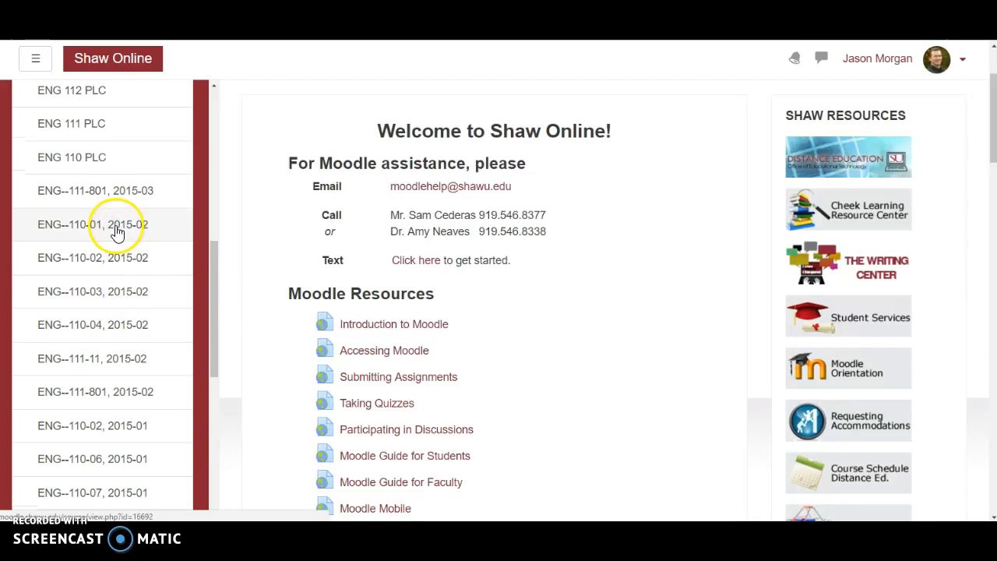
scroll(100, 231, "up", 6)
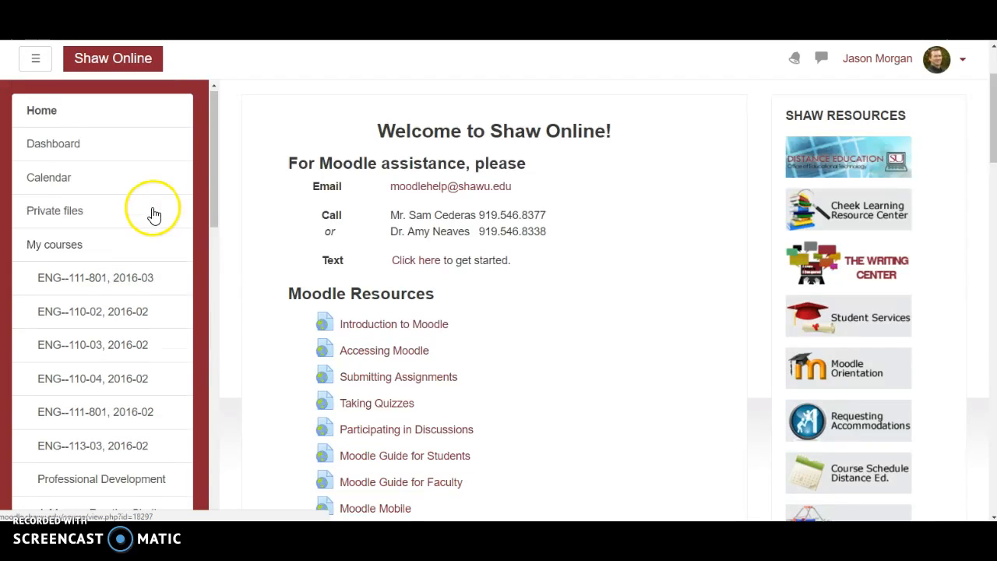
left_click(108, 320)
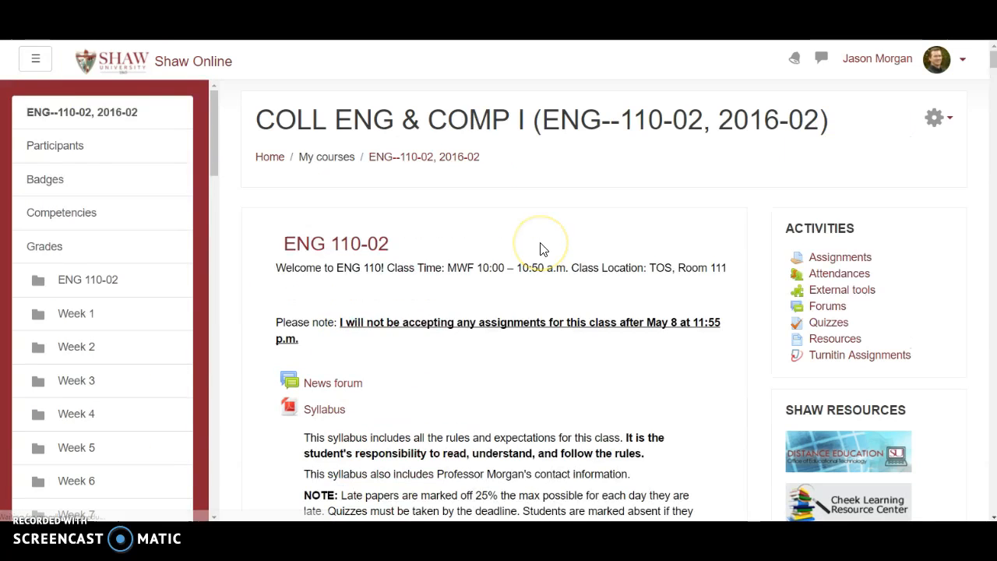
Examine the introductory section and the Week 1 outline, syllabus and PowerPoint files of the ENG--110-02 course
scroll(625, 237, "down", 4)
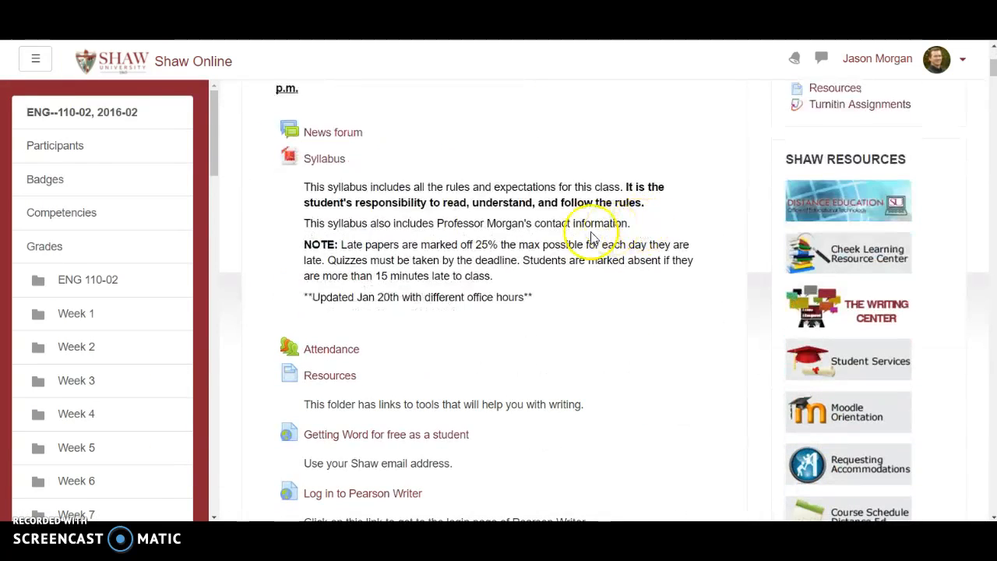
scroll(400, 166, "up", 3)
scroll(396, 163, "down", 7)
scroll(397, 162, "down", 3)
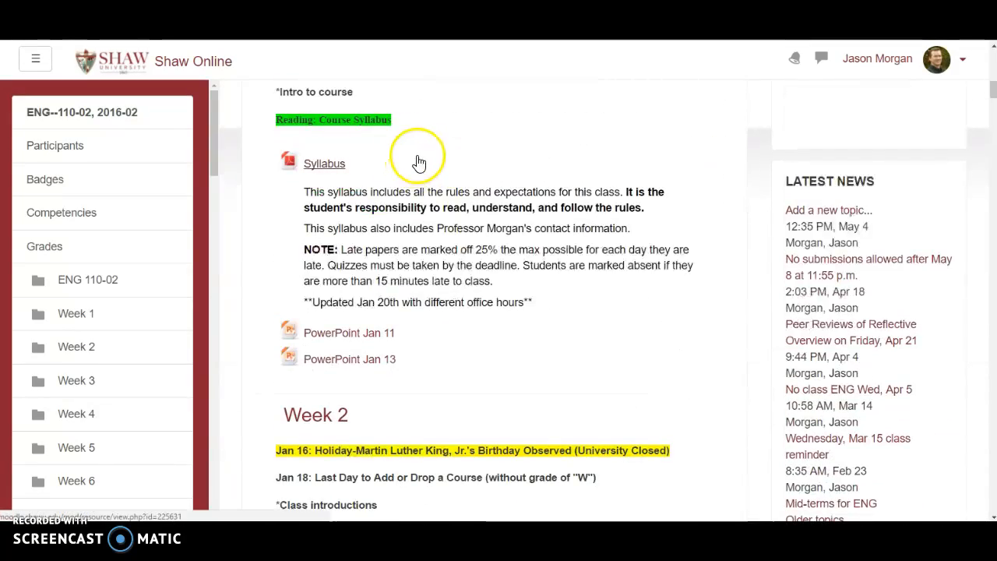
scroll(416, 163, "up", 2)
scroll(429, 154, "down", 1)
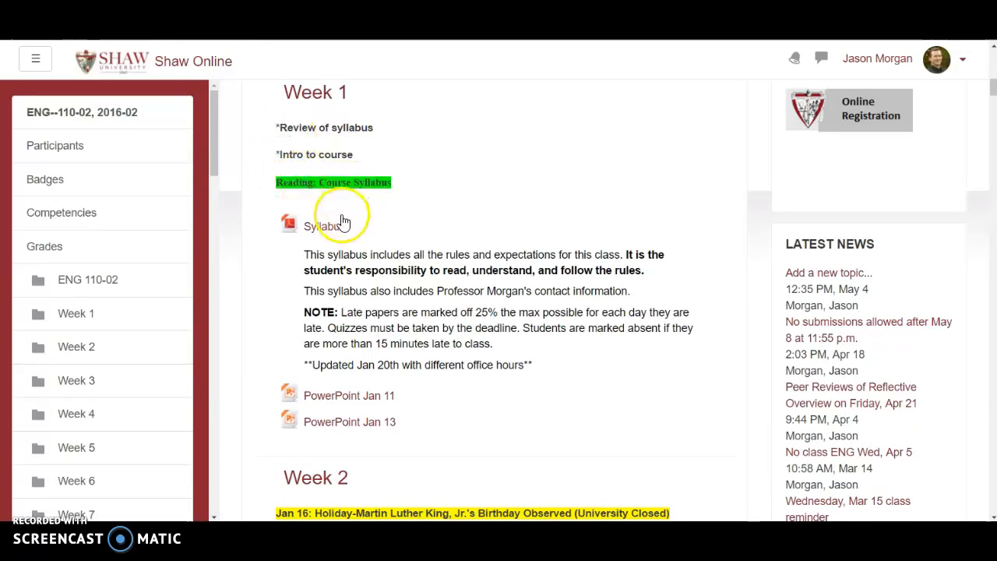
scroll(340, 229, "down", 3)
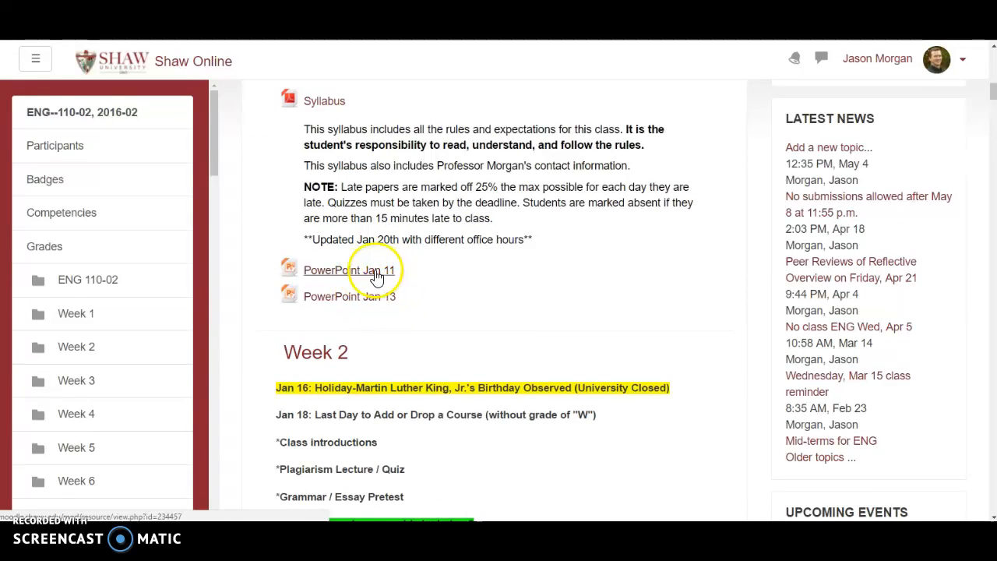
scroll(428, 224, "down", 1)
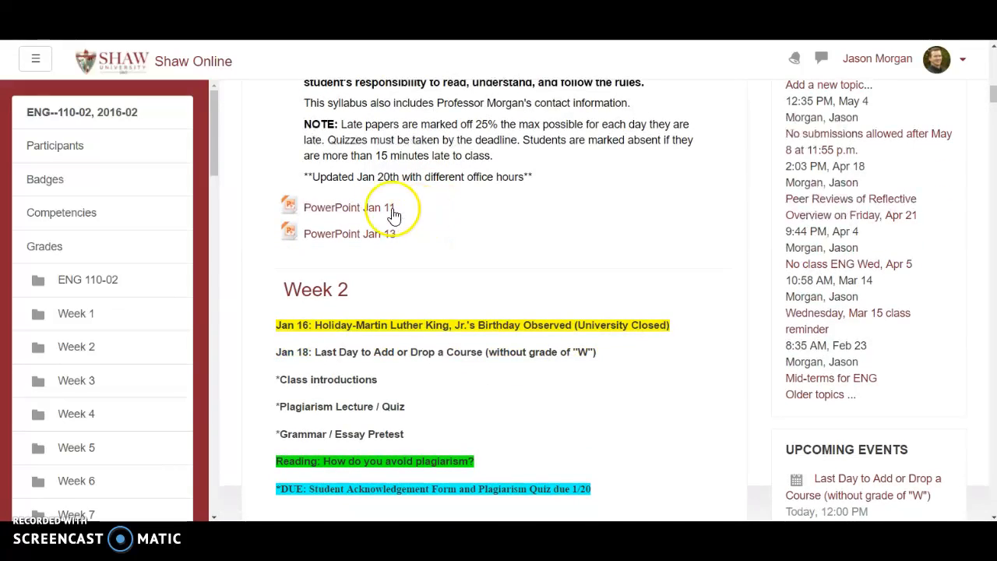
Examine the Week 2 outline, due dates, acknowledgment forms, plagiarism reading, Plagiarisim quiz and Grammar Pretest
scroll(546, 159, "down", 3)
scroll(529, 162, "down", 1)
scroll(494, 167, "up", 1)
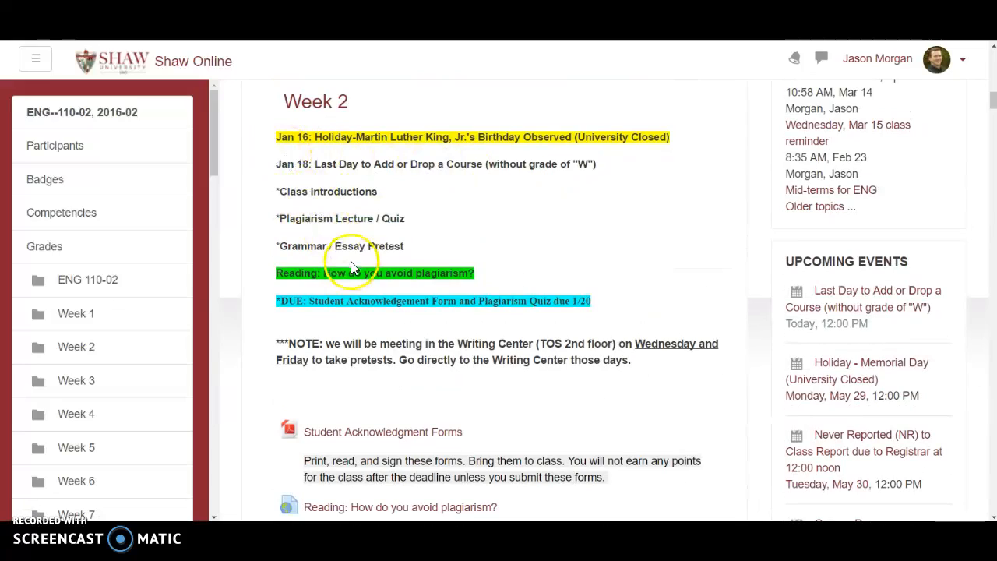
scroll(499, 226, "down", 2)
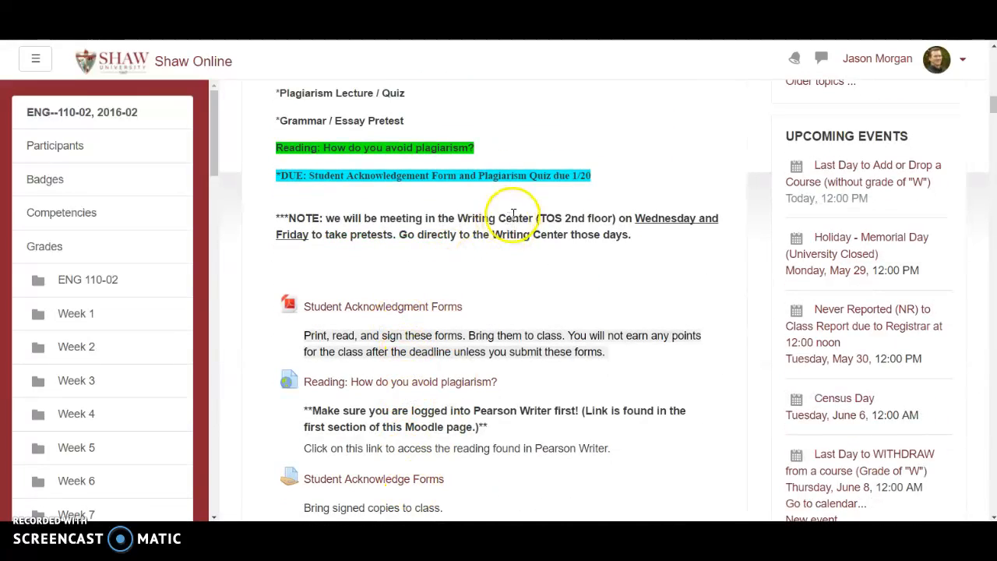
scroll(514, 215, "down", 4)
scroll(513, 218, "up", 2)
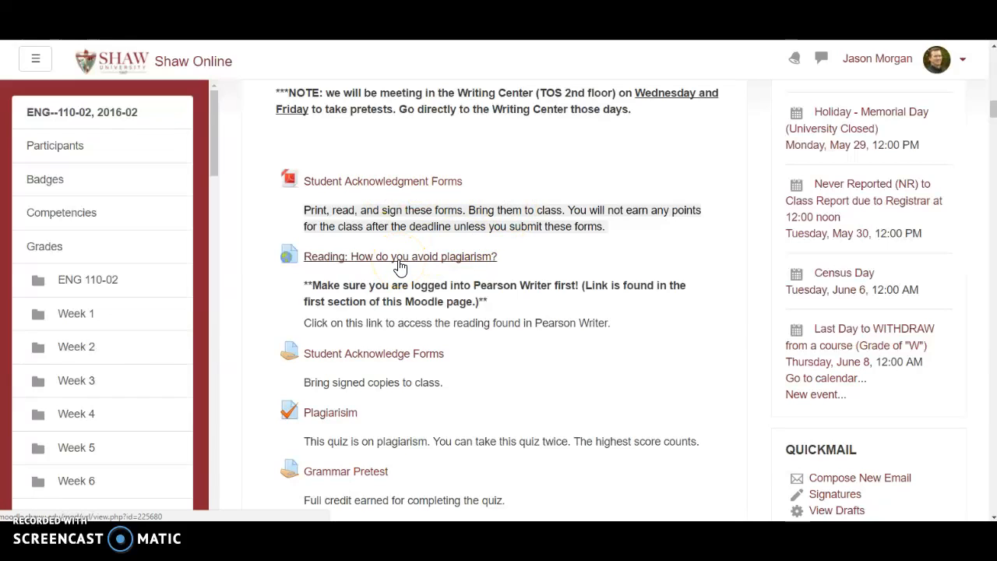
scroll(429, 233, "down", 2)
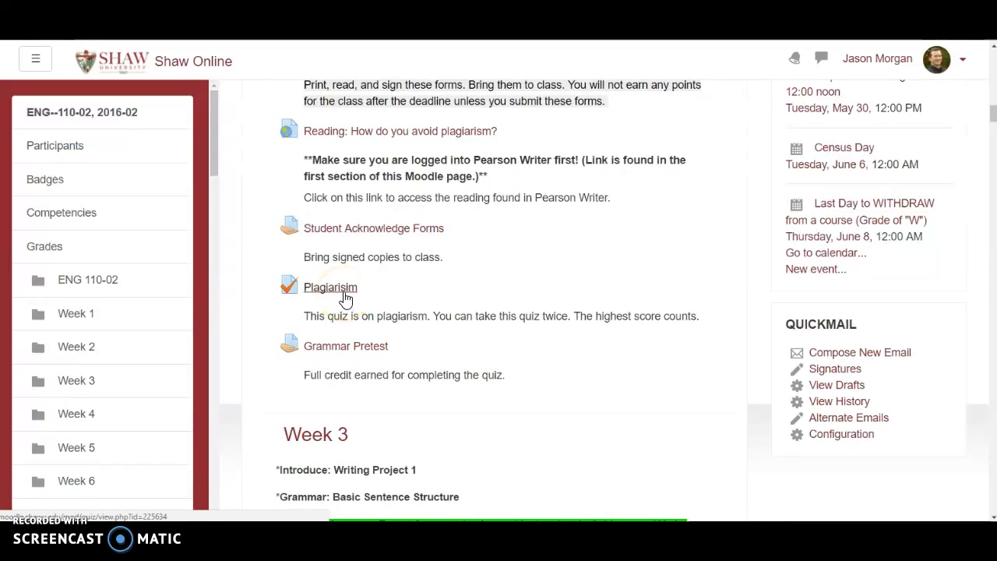
scroll(436, 280, "up", 5)
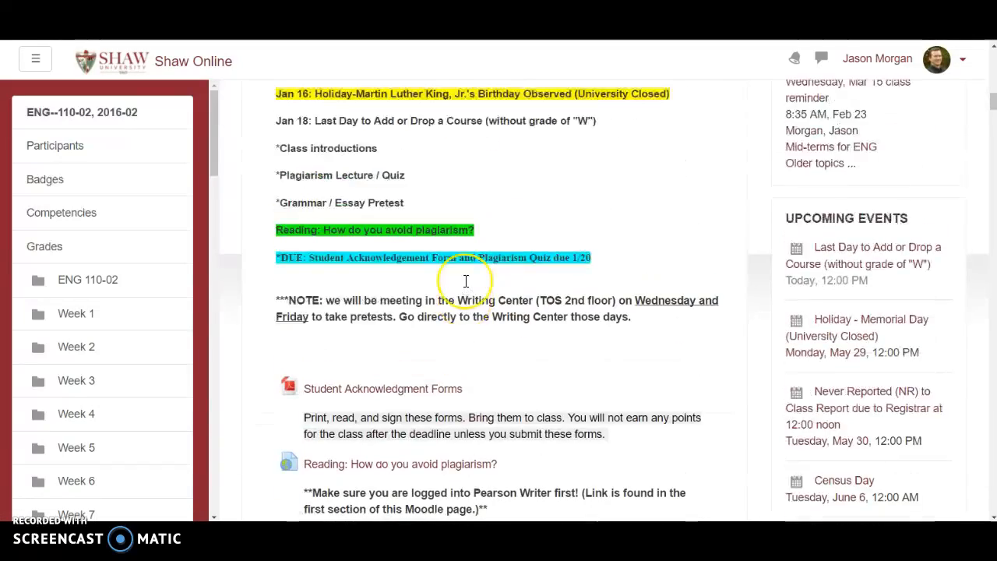
scroll(465, 280, "down", 7)
Jump to the Week 9 and Week 10 sections and examine Week 10's readings, quiz, final draft and peer review items
scroll(87, 322, "down", 5)
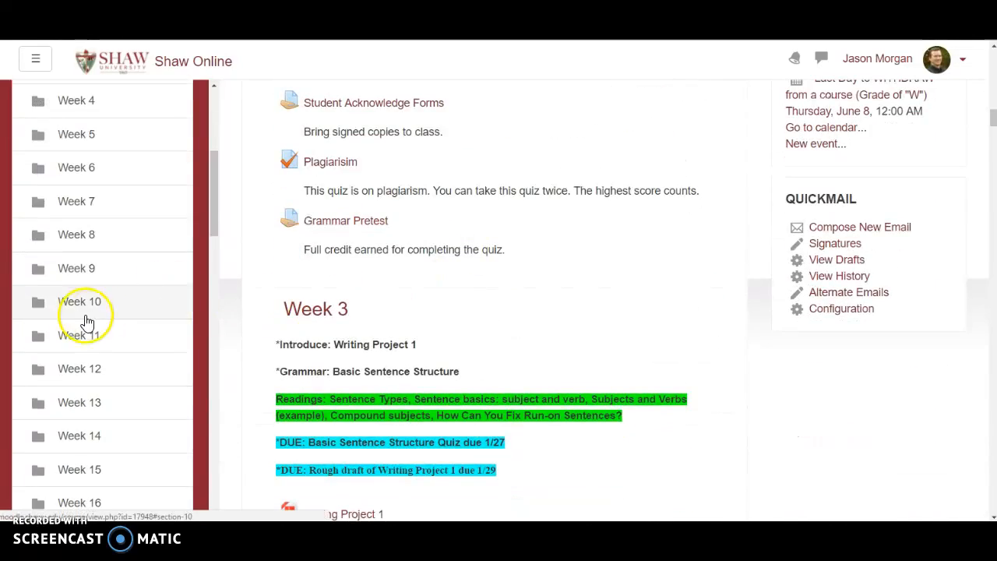
left_click(91, 269)
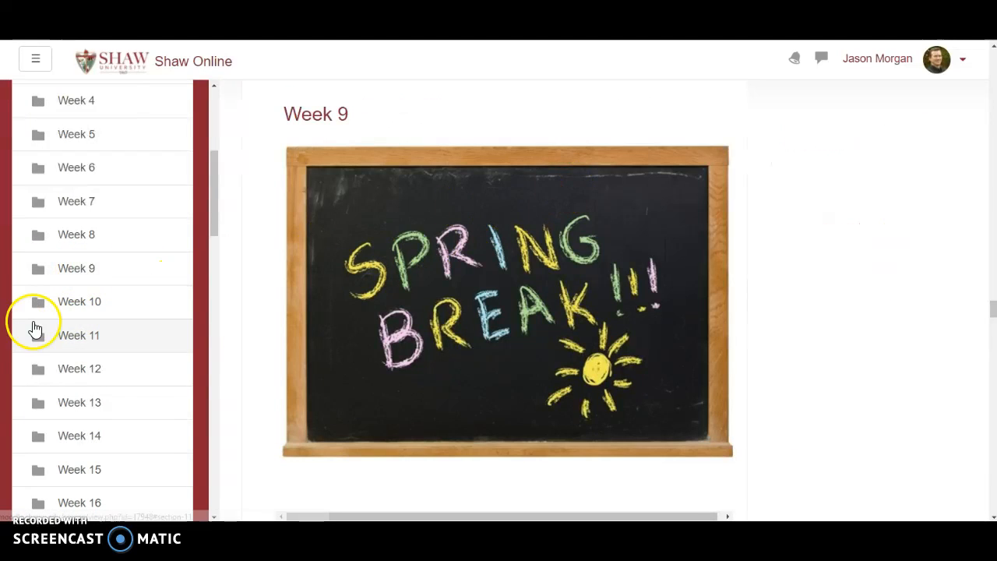
left_click(80, 301)
scroll(659, 182, "down", 2)
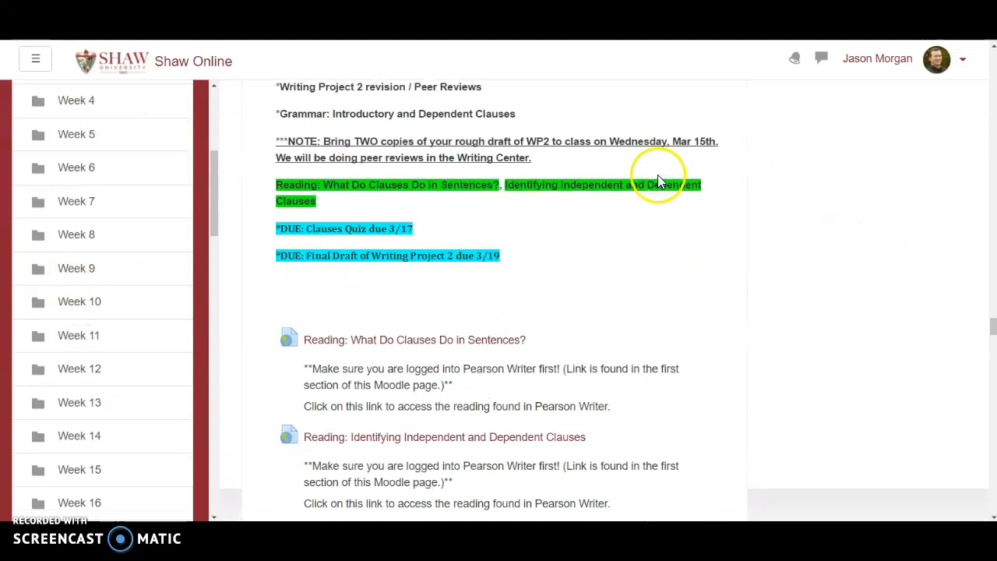
scroll(657, 175, "down", 3)
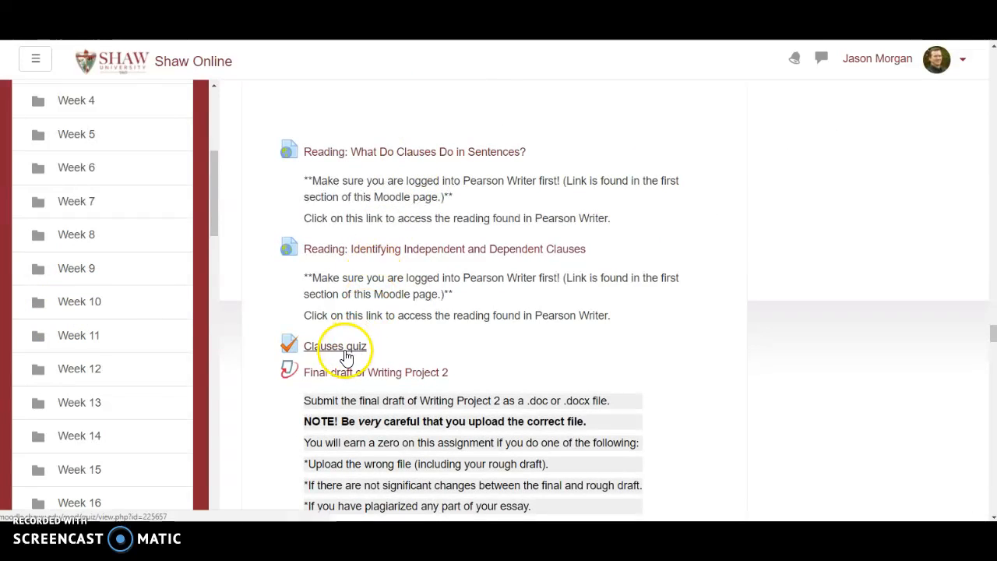
scroll(605, 178, "down", 3)
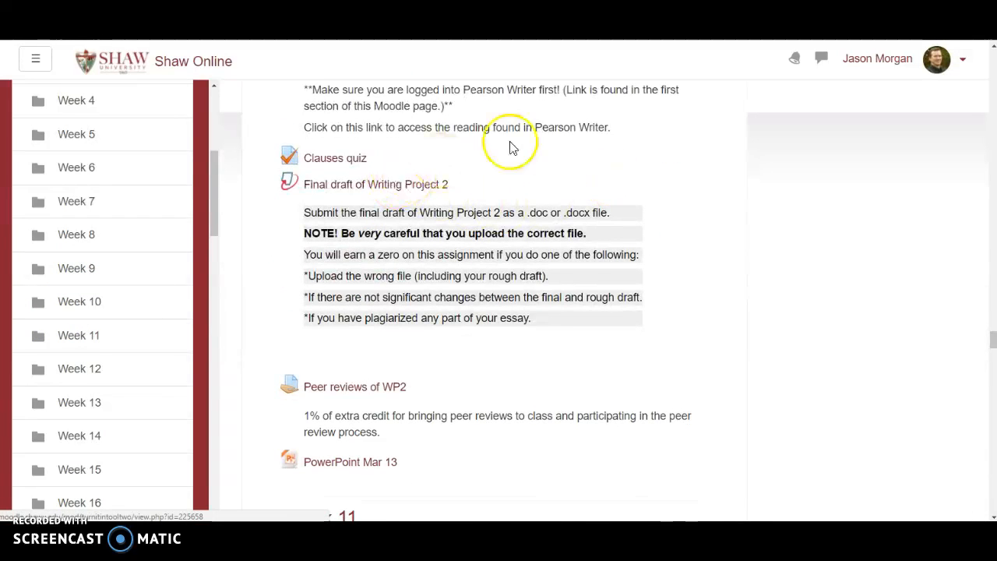
scroll(514, 148, "down", 2)
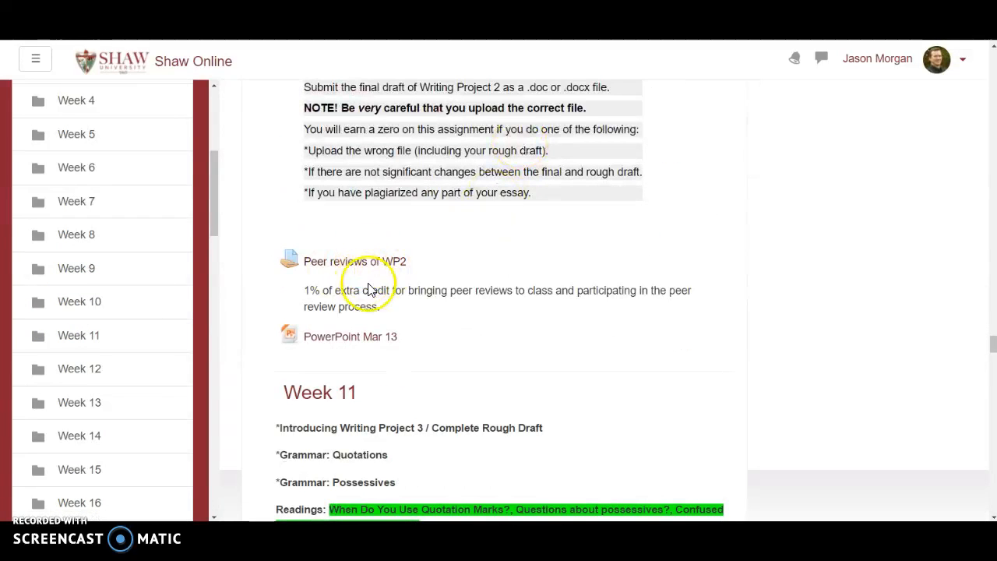
Look back through the earlier weekly sections of the course, from Week 10 up to the introductory section
scroll(419, 284, "up", 20)
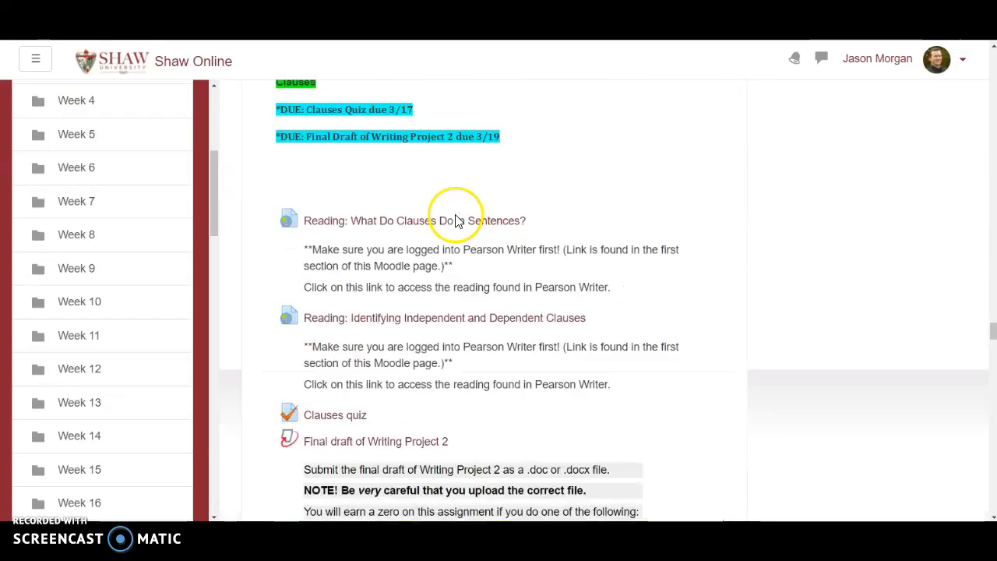
scroll(473, 209, "up", 20)
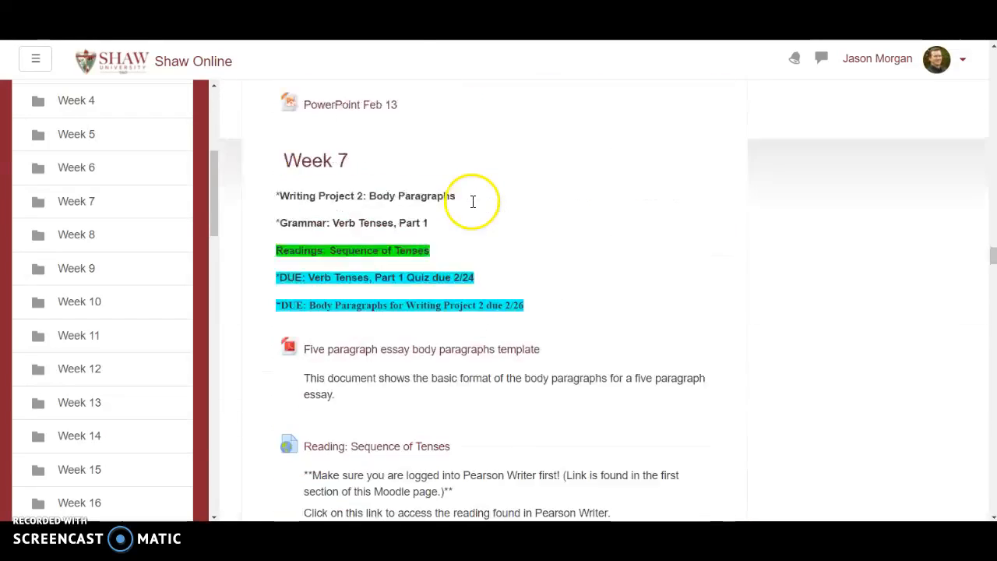
scroll(473, 207, "up", 20)
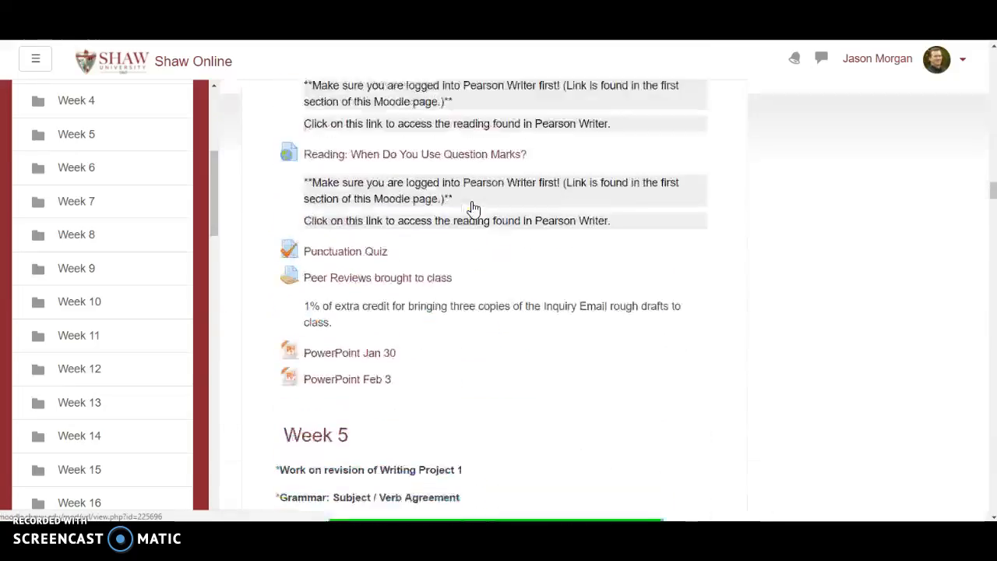
scroll(473, 204, "up", 1)
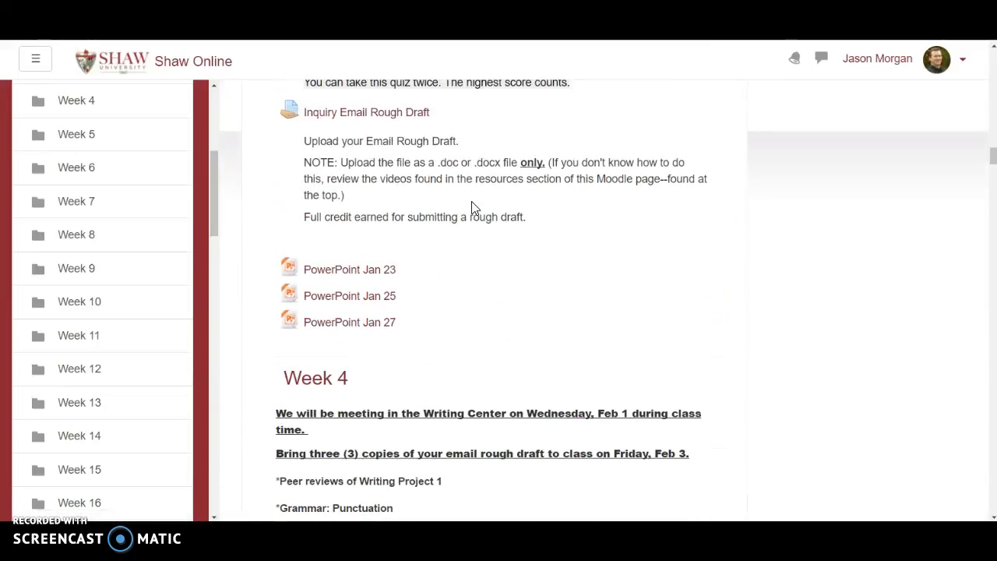
scroll(491, 222, "up", 15)
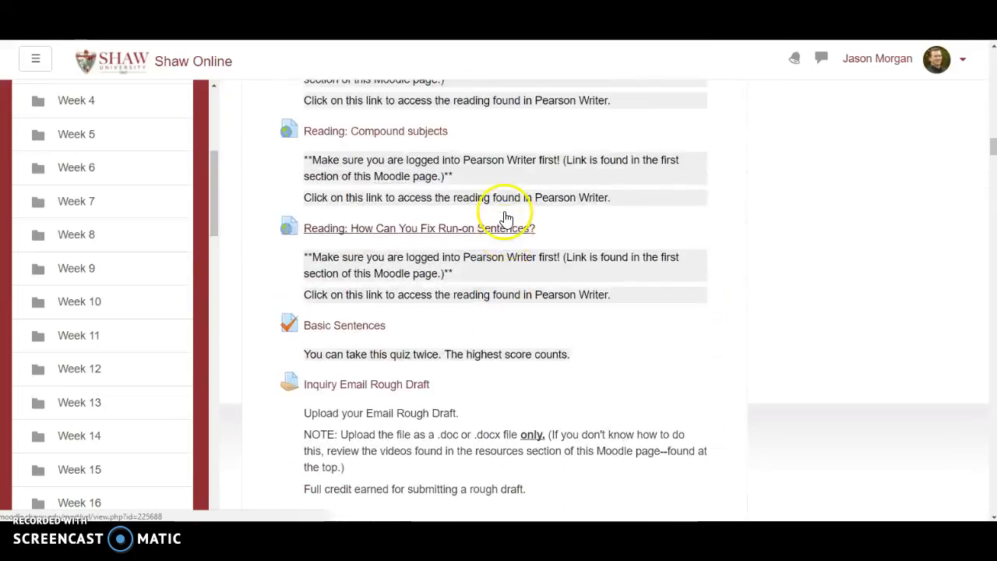
scroll(505, 219, "up", 15)
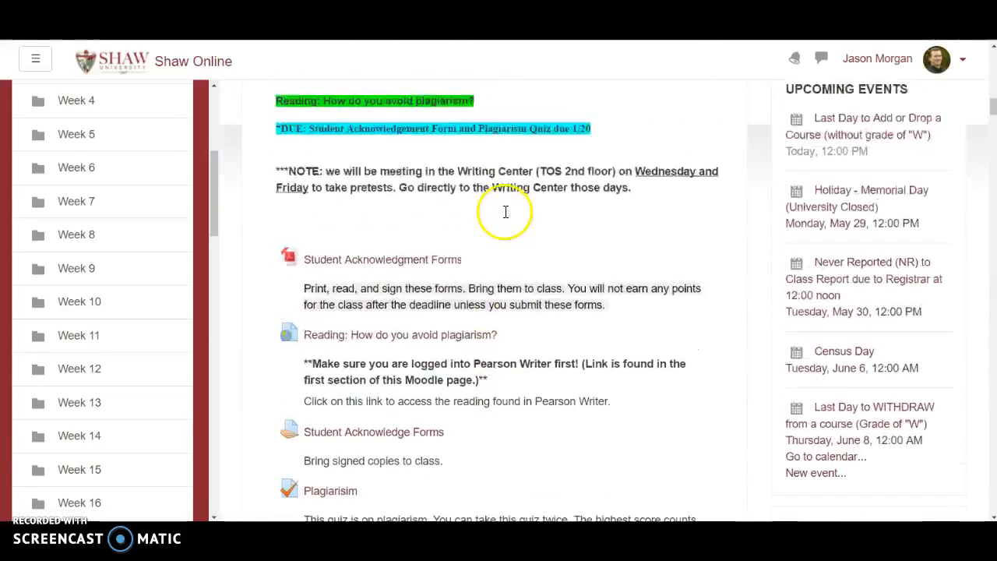
scroll(504, 218, "up", 2)
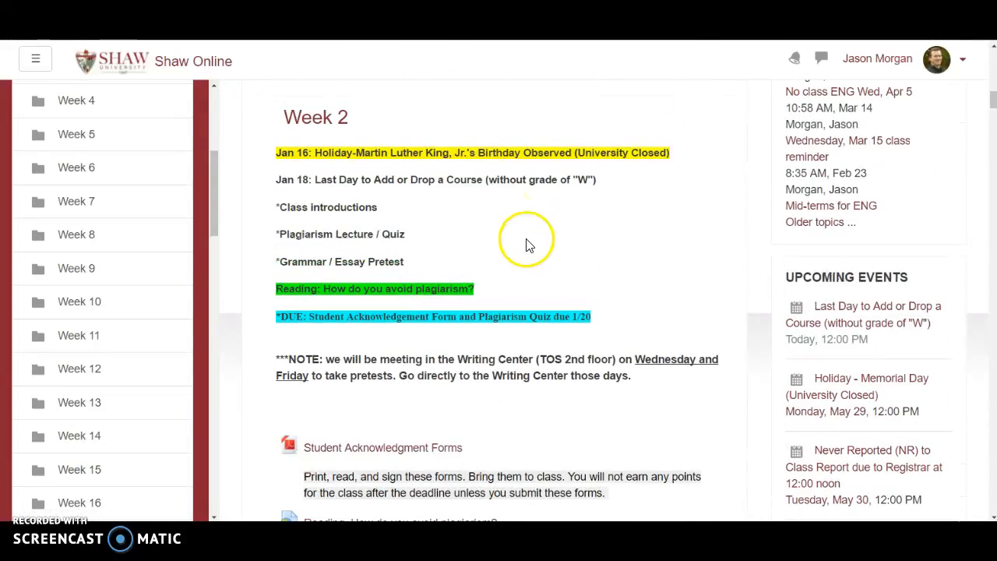
scroll(525, 239, "down", 1)
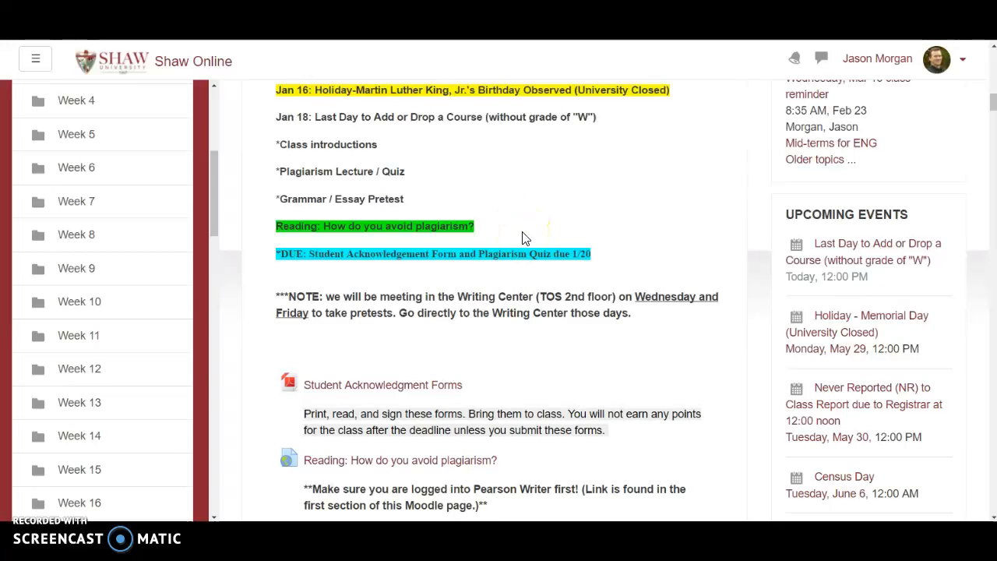
scroll(506, 187, "up", 15)
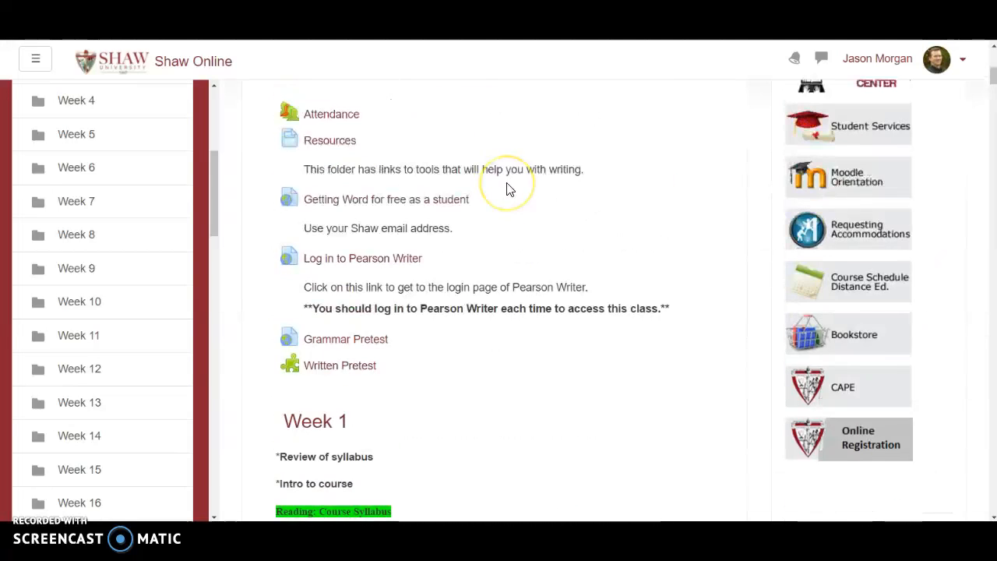